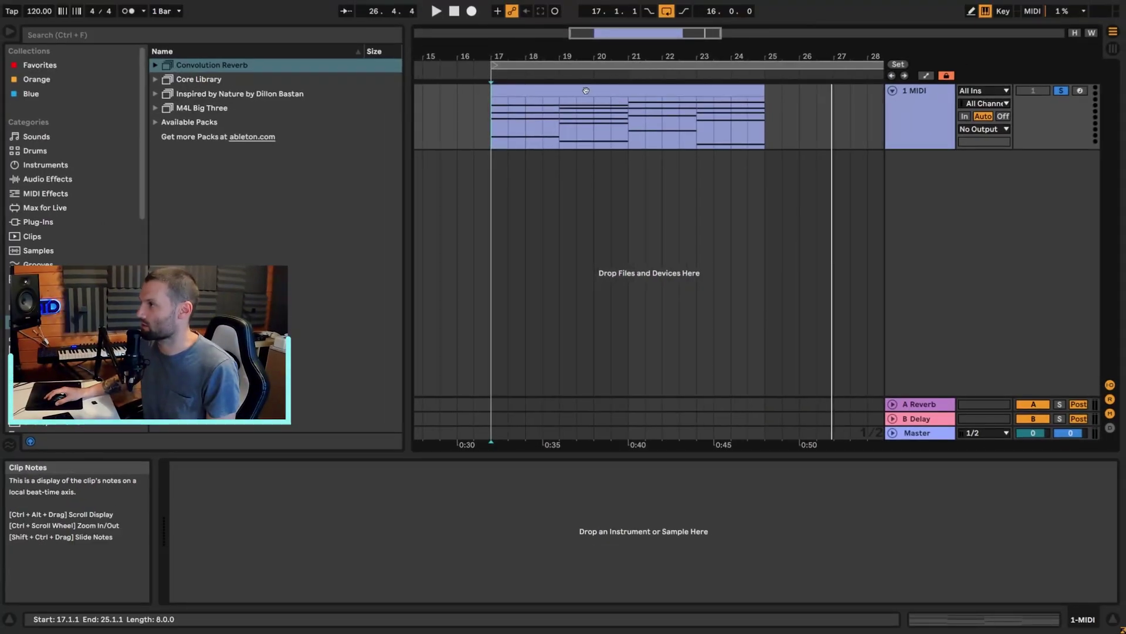
Open the MIDI clip starting at bar 17 and enlarge the note editor to examine its chords
double_click(599, 114)
drag(701, 452, 701, 258)
click(689, 445)
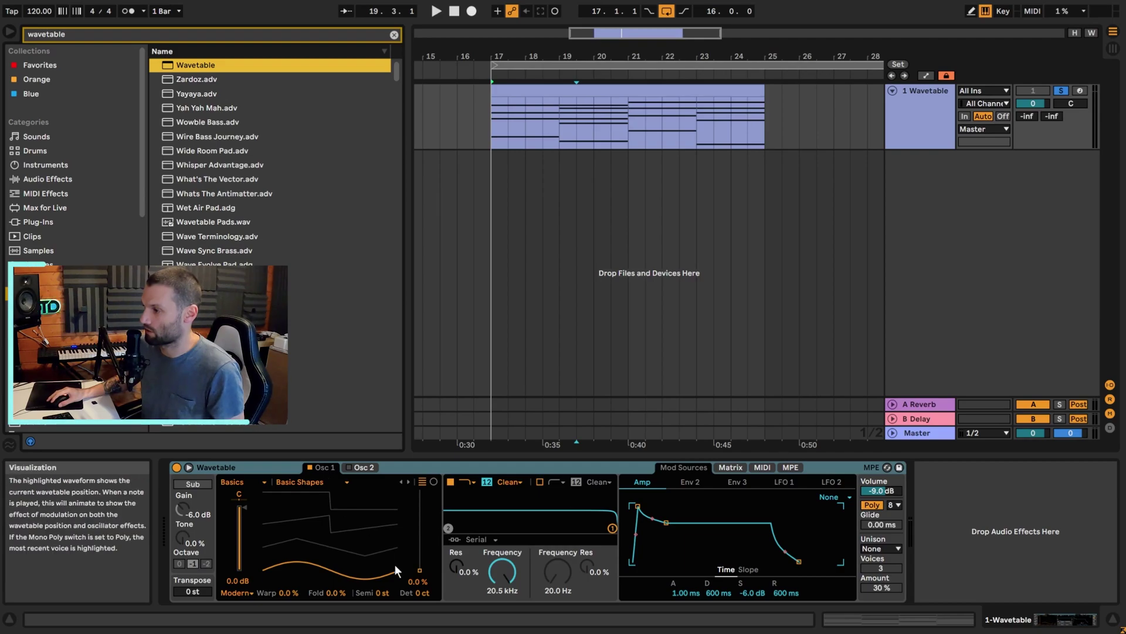
Set oscillator 1's Basic Shapes wave position to 74%, lower the track volume to -7.1 dB, and audition the clip
drag(420, 570, 414, 510)
drag(1033, 104, 1036, 106)
key(space)
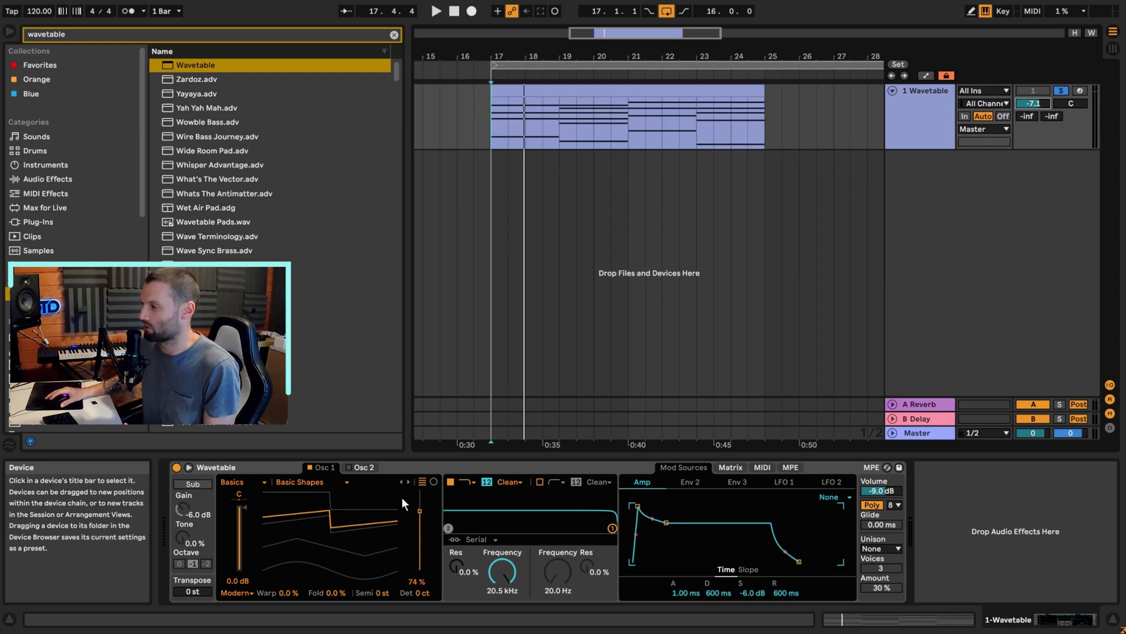
Set Wavetable's unison mode to Classic with 8 voices
click(880, 550)
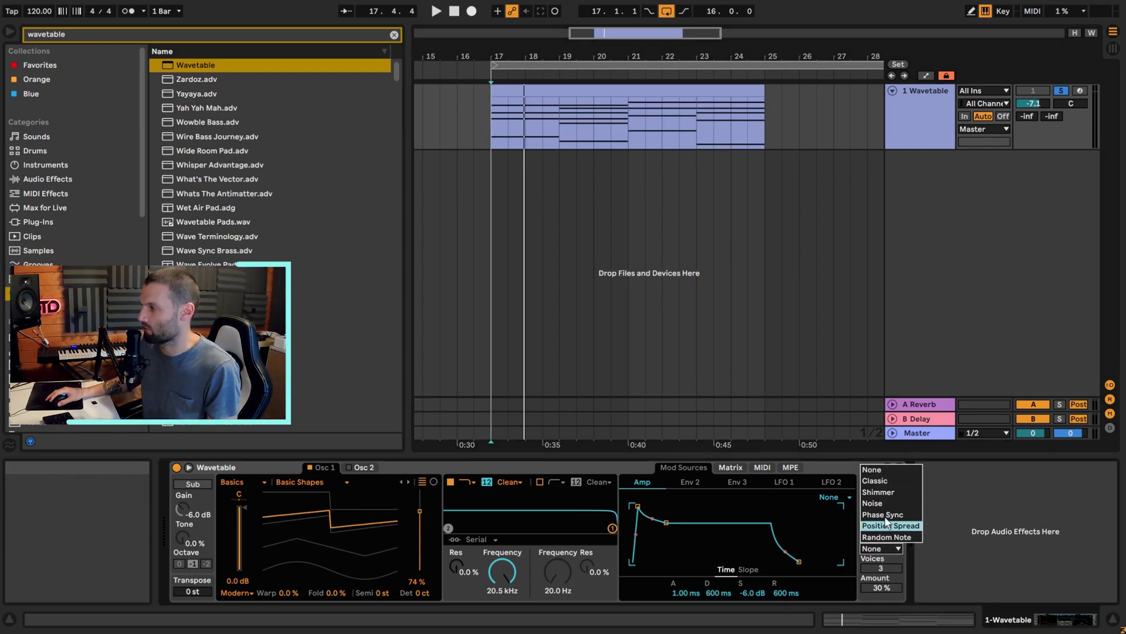
click(892, 481)
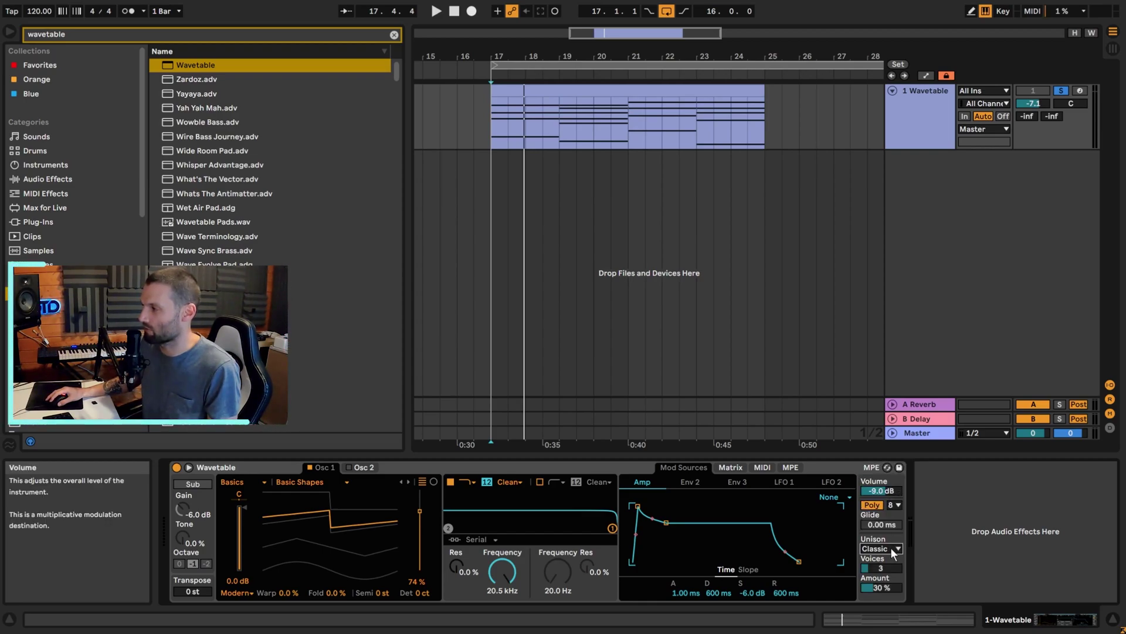
click(873, 569)
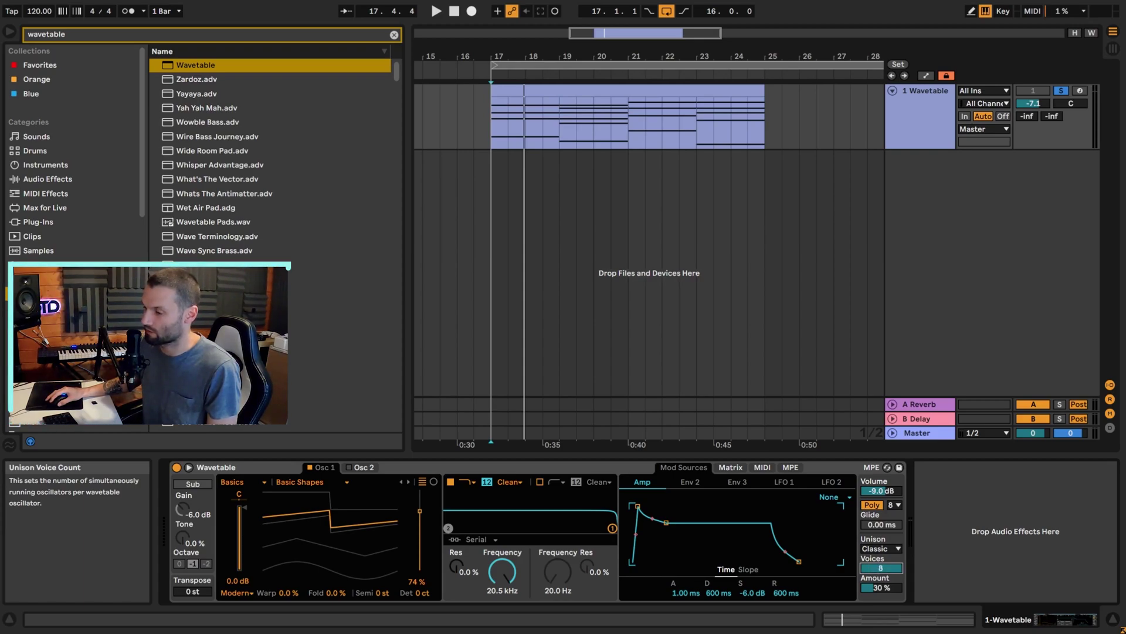
drag(873, 569, 874, 578)
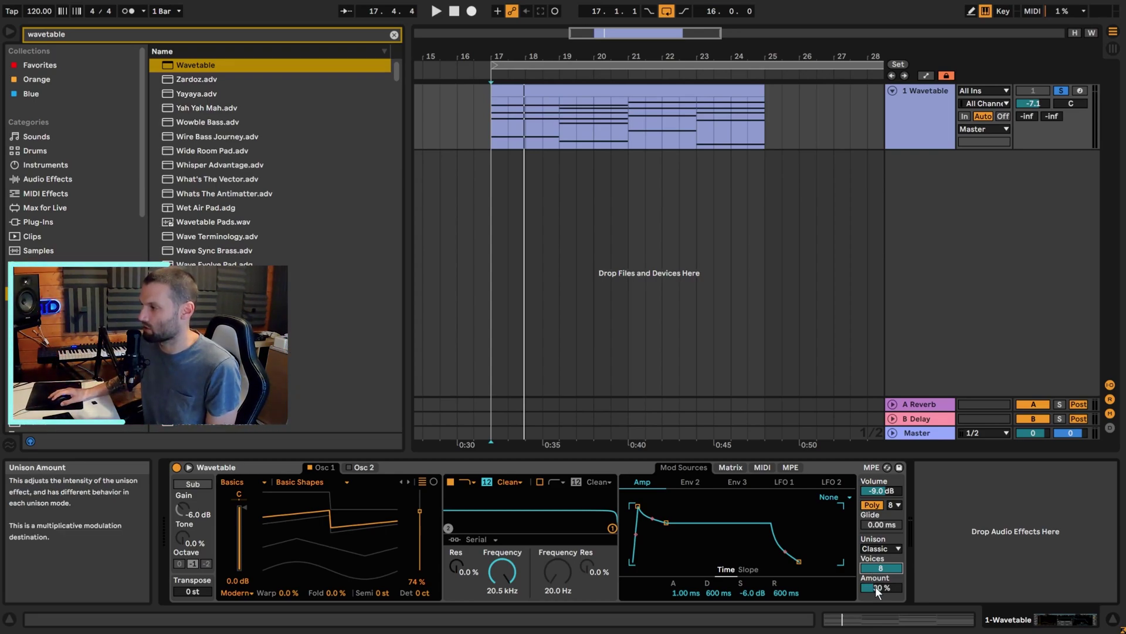
Compare low and high unison amounts, including 0% and 73%, during playback and settle on 34%
drag(878, 591, 878, 595)
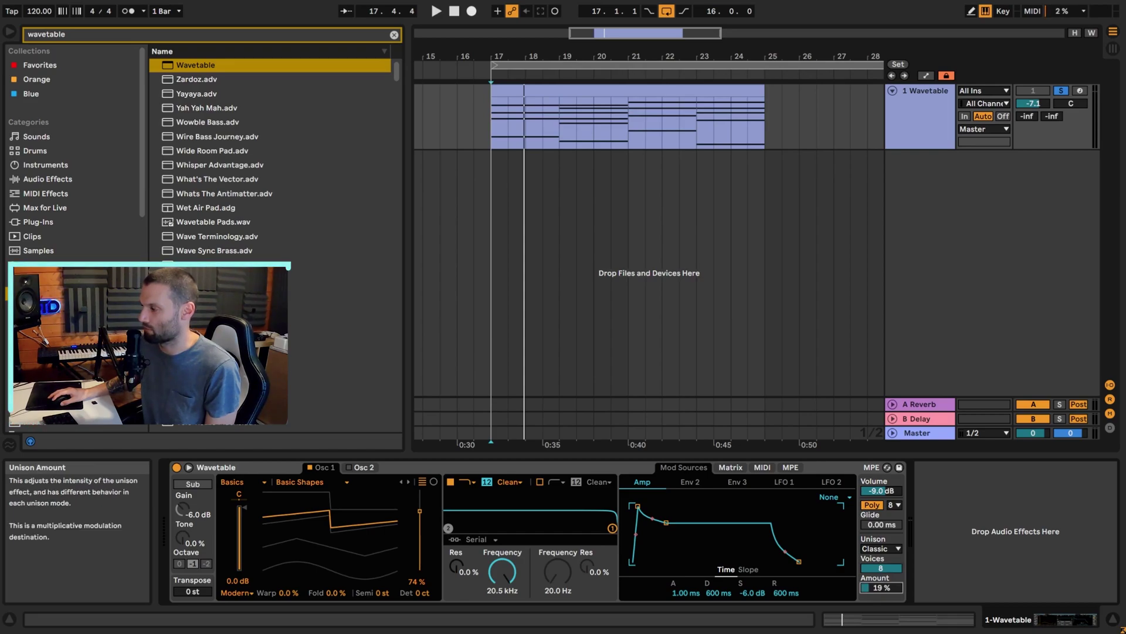
key(space)
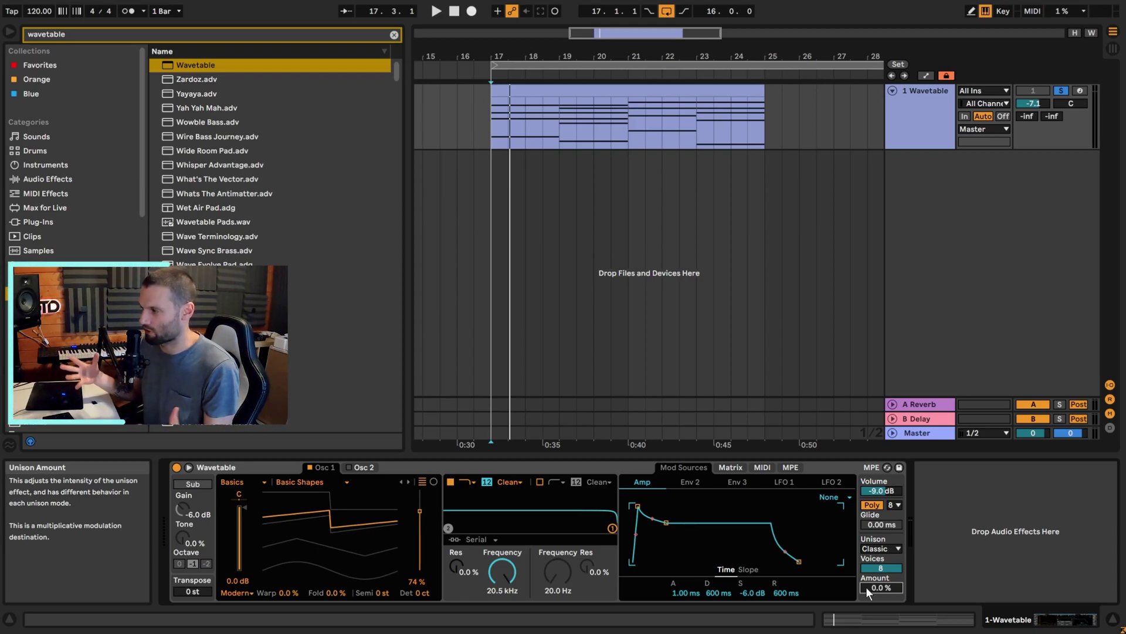
key(space)
drag(881, 587, 881, 535)
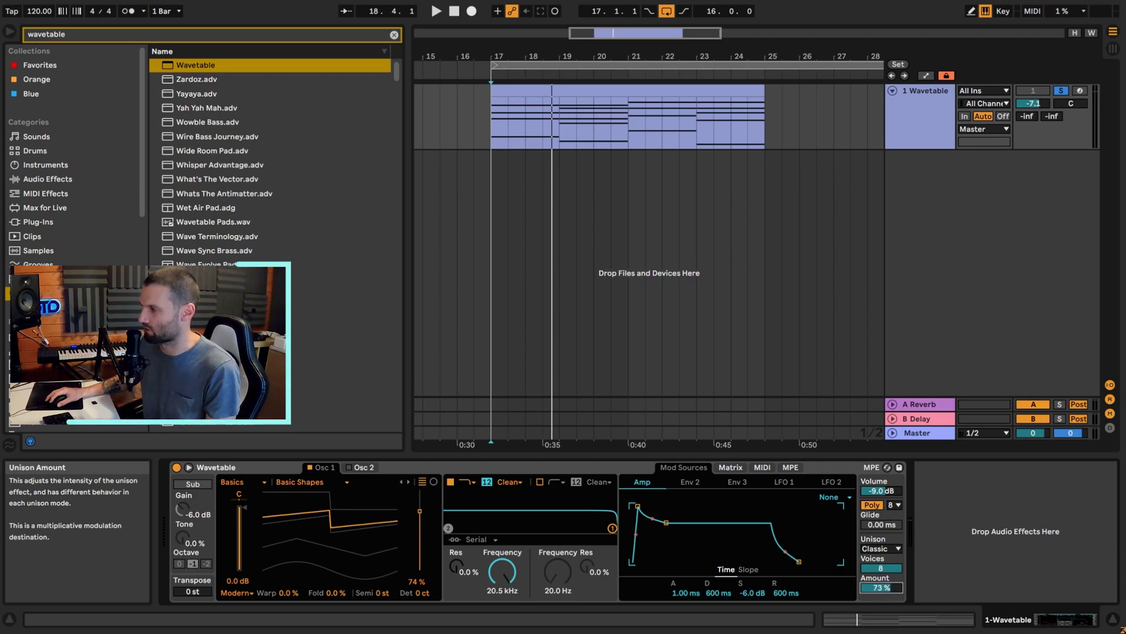
drag(881, 587, 881, 602)
key(space)
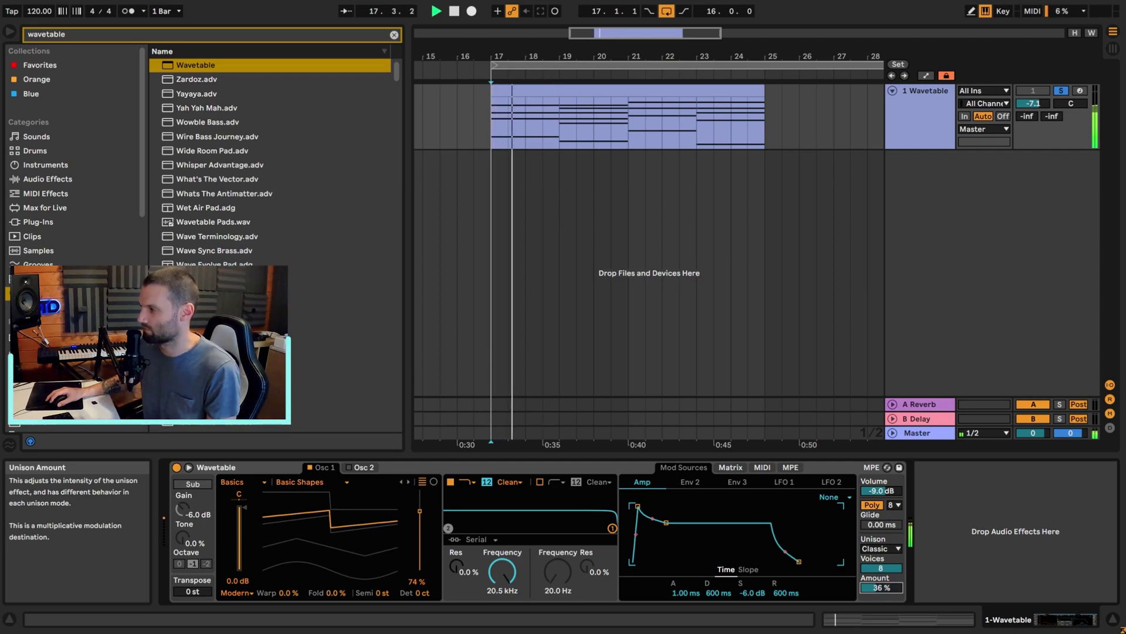
key(space)
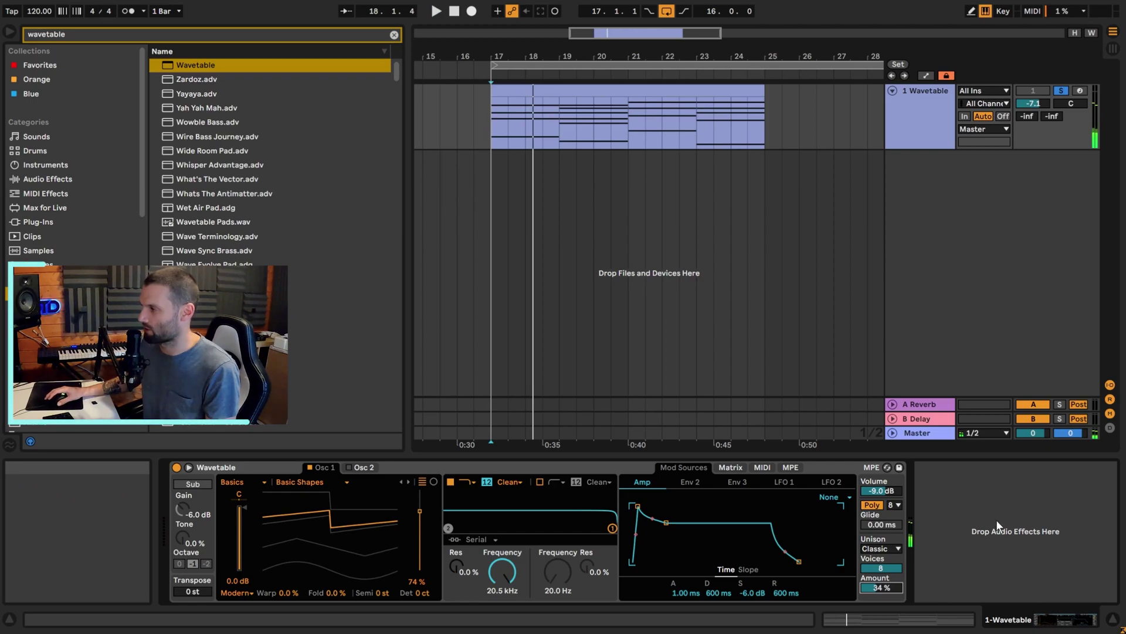
Change the unison mode to Shimmer and audition the chords
click(880, 547)
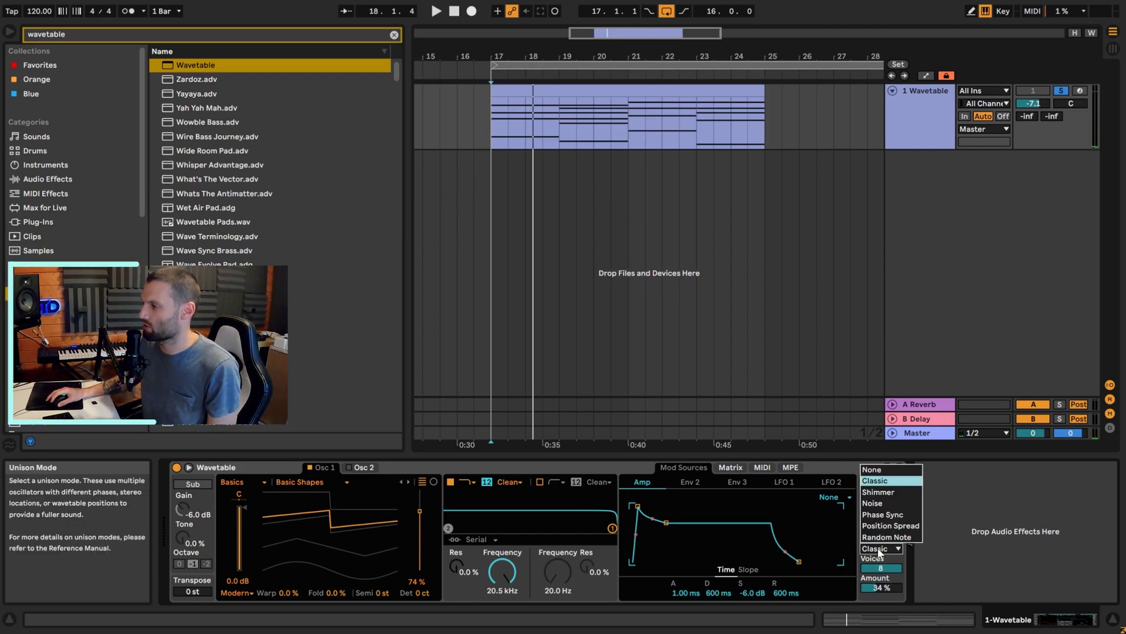
click(880, 492)
key(space)
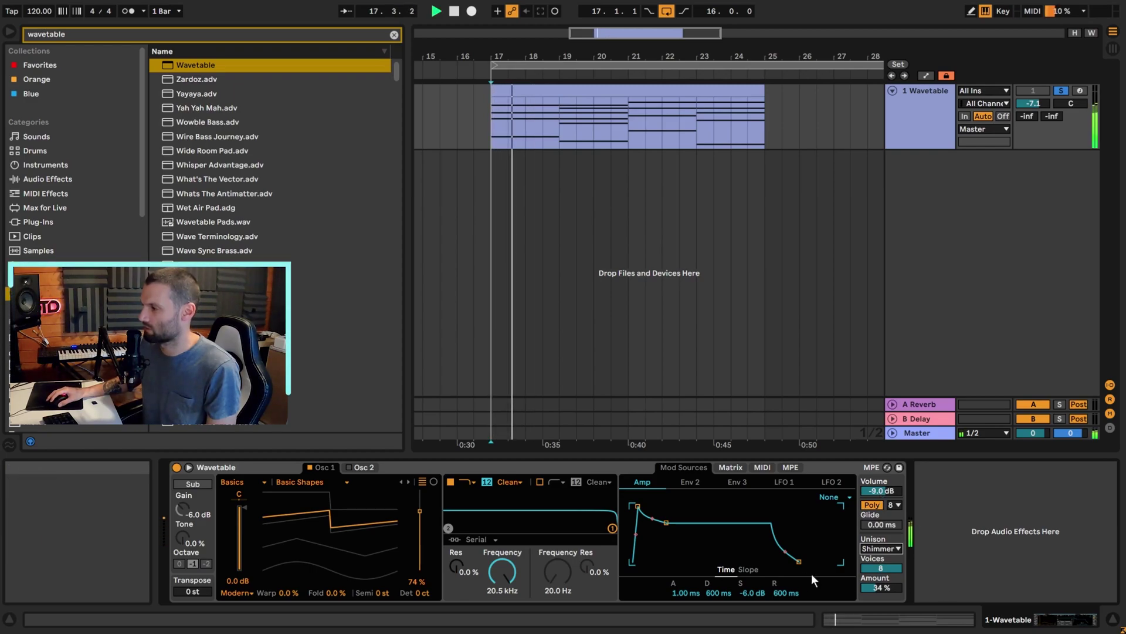
key(space)
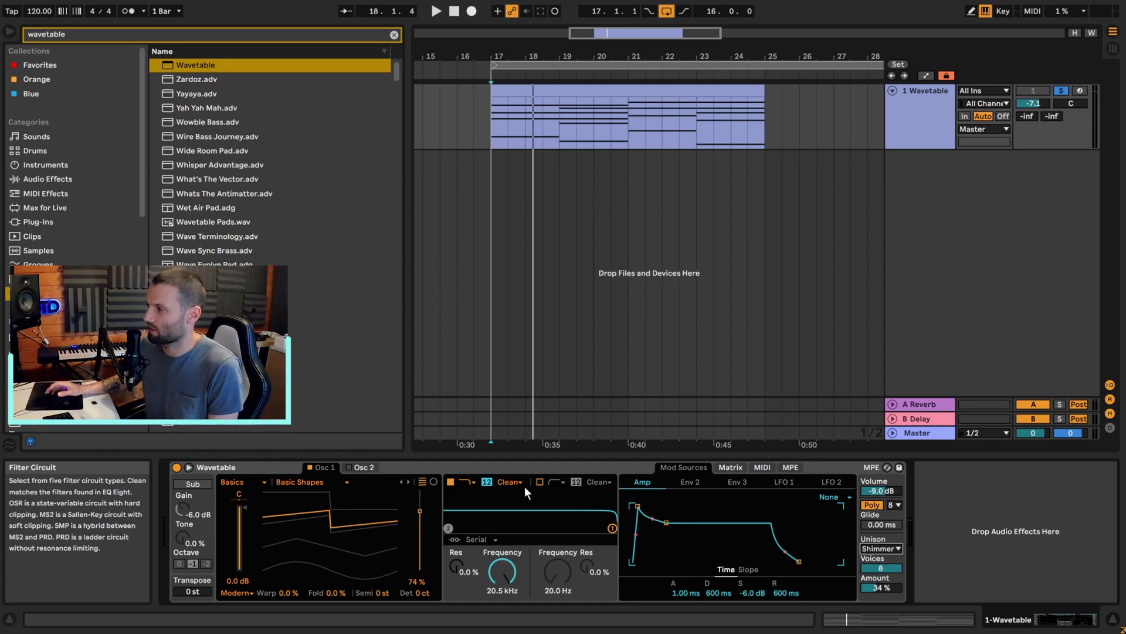
Enable oscillator 2 with its wave position at 68% and a transposition of -12 semitones, and audition the result
click(359, 467)
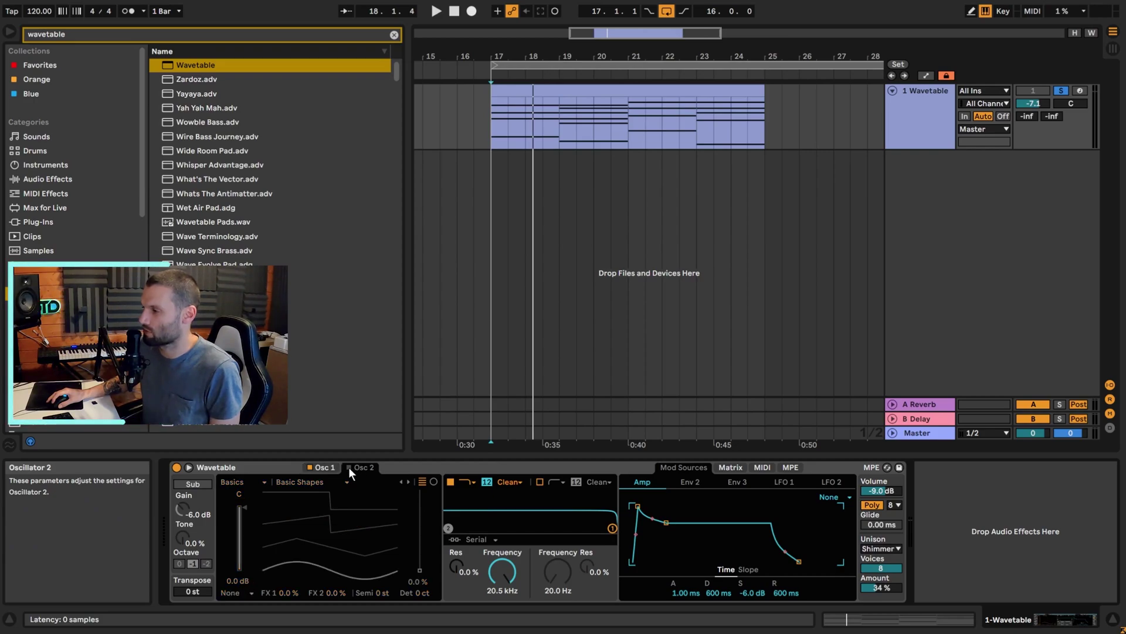
click(349, 467)
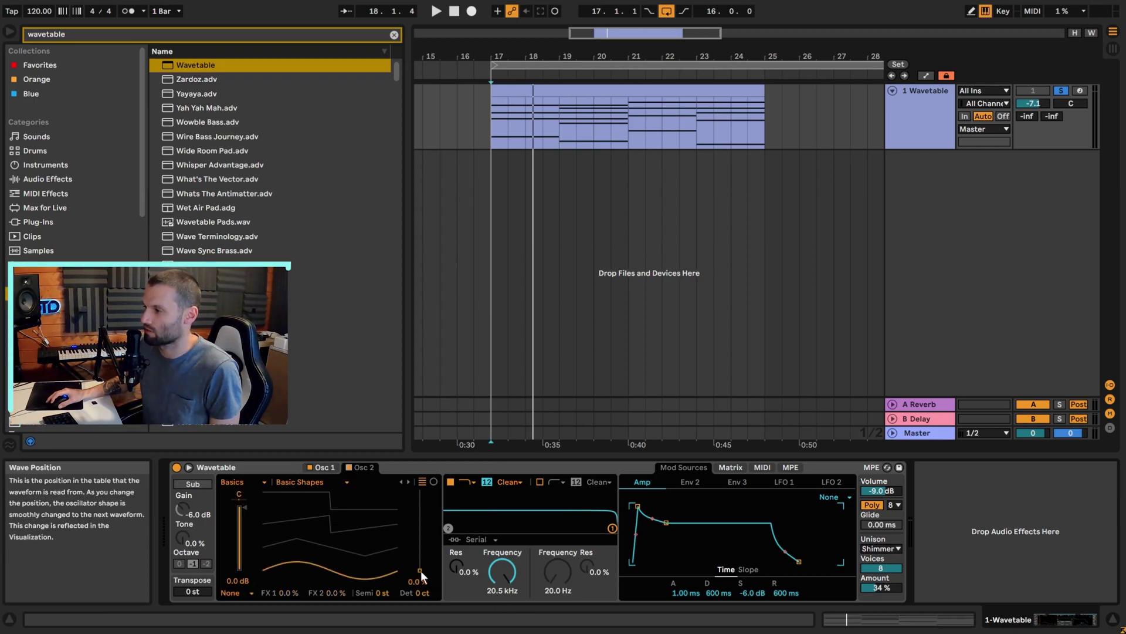
drag(420, 569, 420, 516)
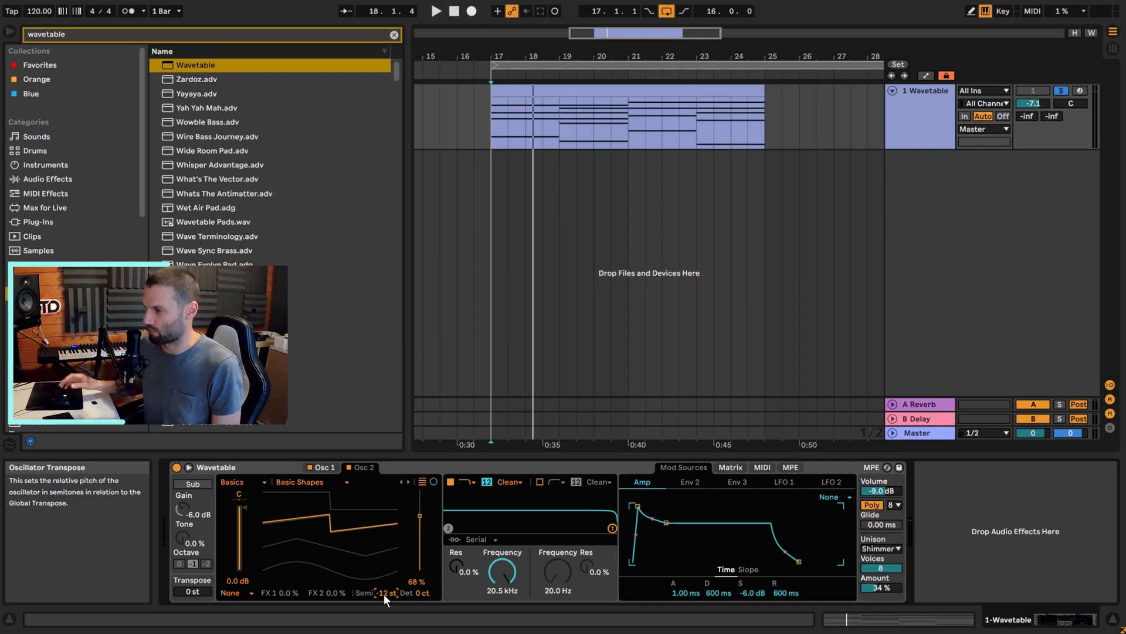
key(space)
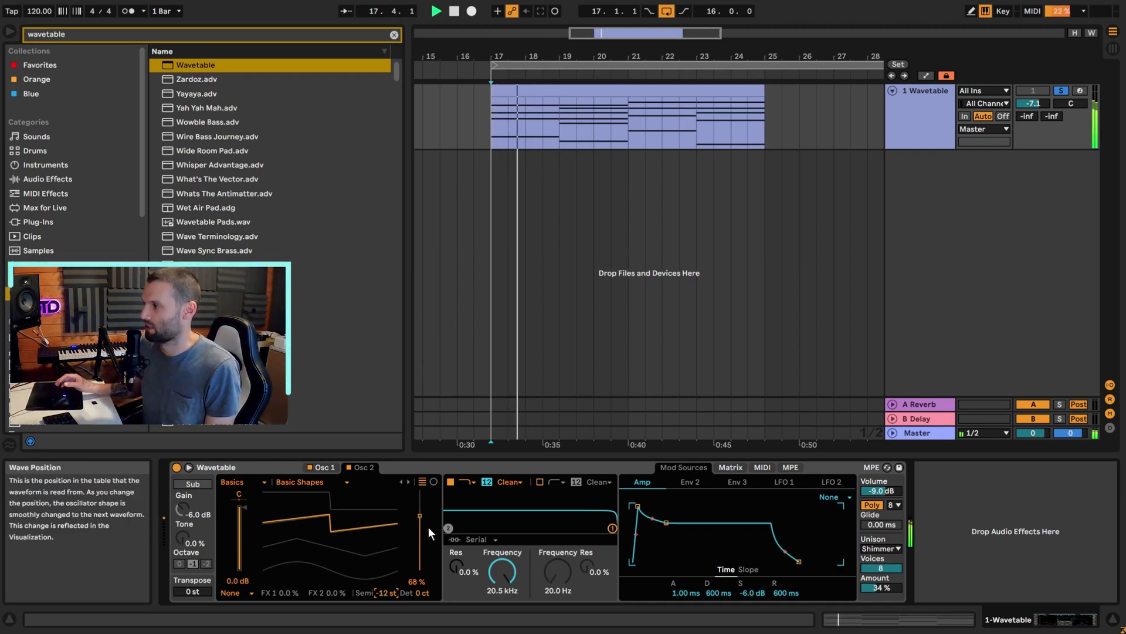
key(space)
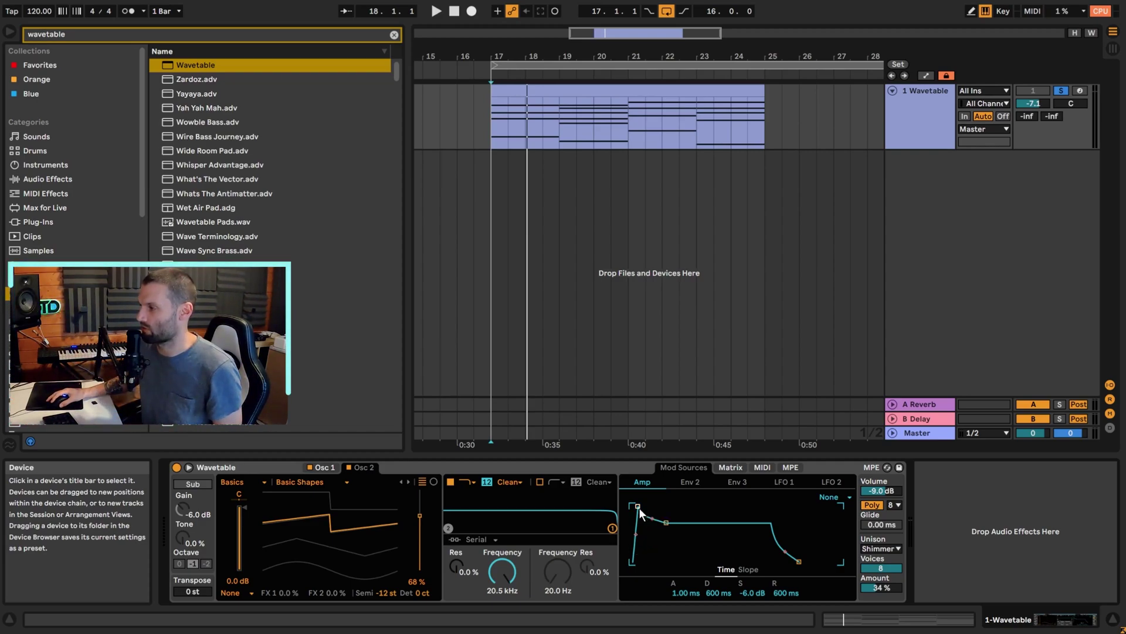
Shape the amp envelope with a 1.89 s attack, 6.60 s decay and -13 dB sustain, auditioning the changes
drag(637, 505, 667, 506)
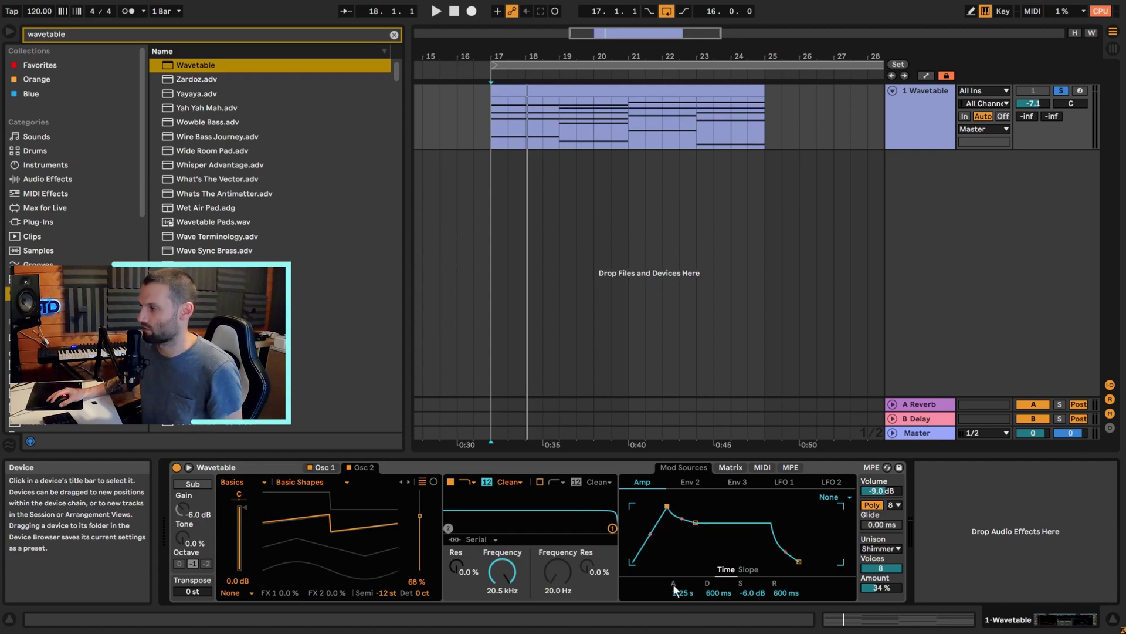
drag(681, 592, 681, 601)
key(space)
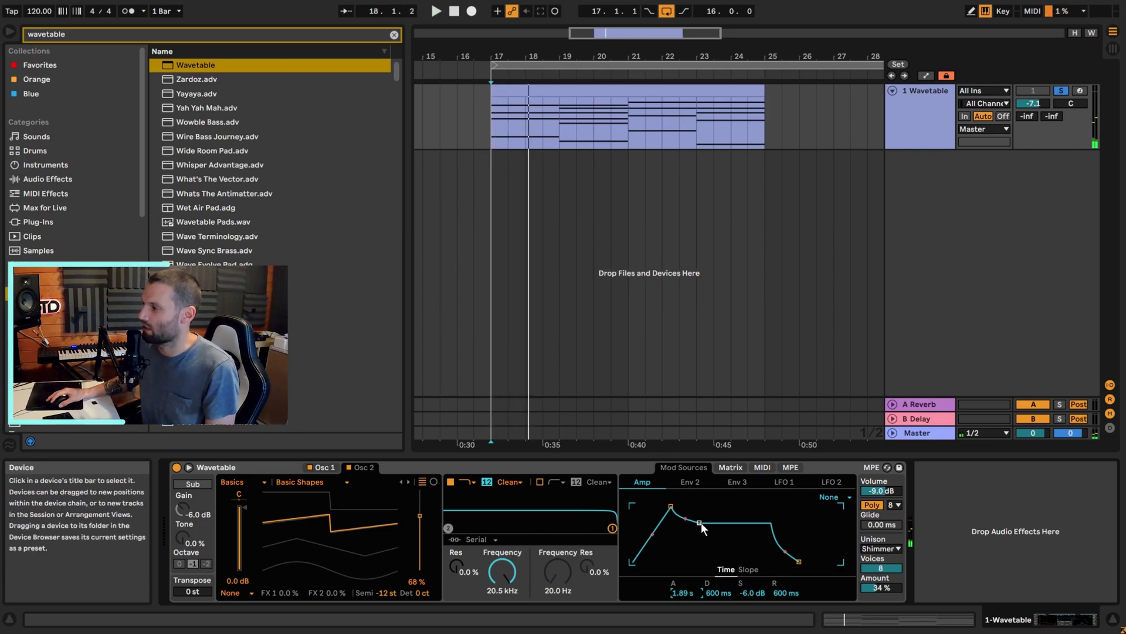
drag(701, 522, 722, 527)
drag(748, 592, 748, 613)
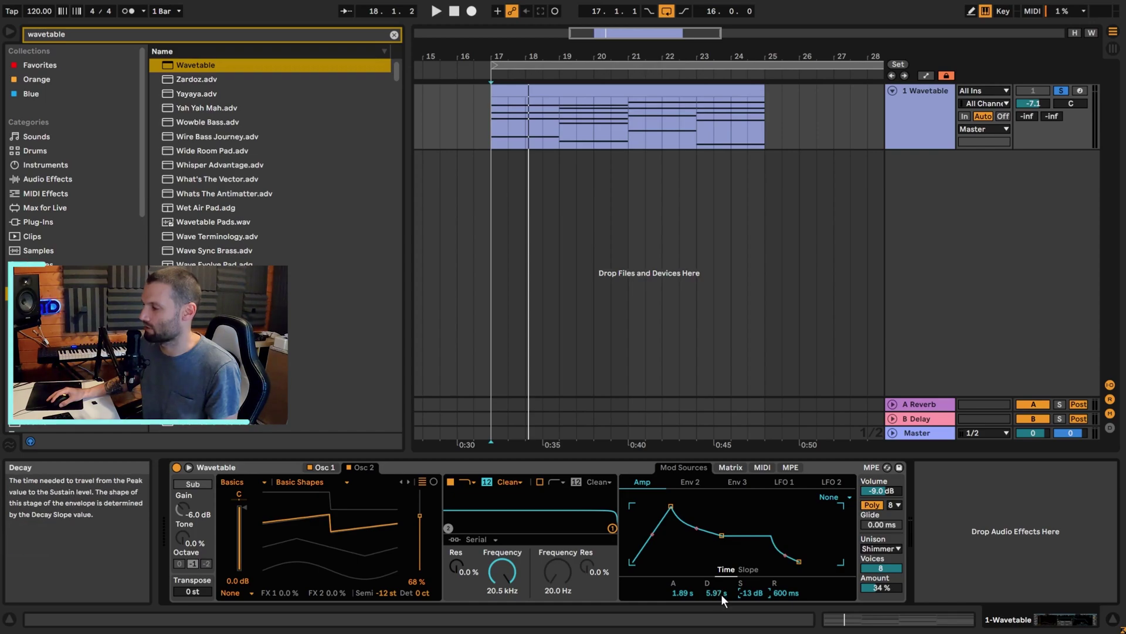
drag(712, 590, 712, 563)
key(space)
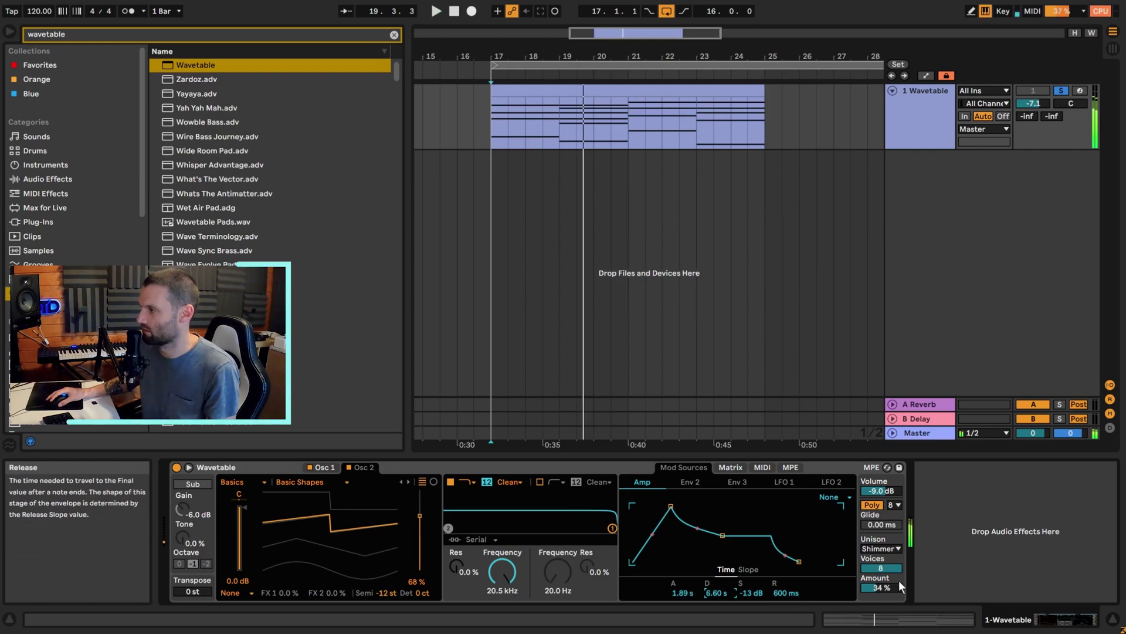
Compare an amp envelope release of 2.76 s with one of 1.50 ms, playing the clip from the middle of bar 18
mouse_move(781, 593)
mouse_down()
mouse_move(780, 560)
mouse_move(776, 591)
mouse_up()
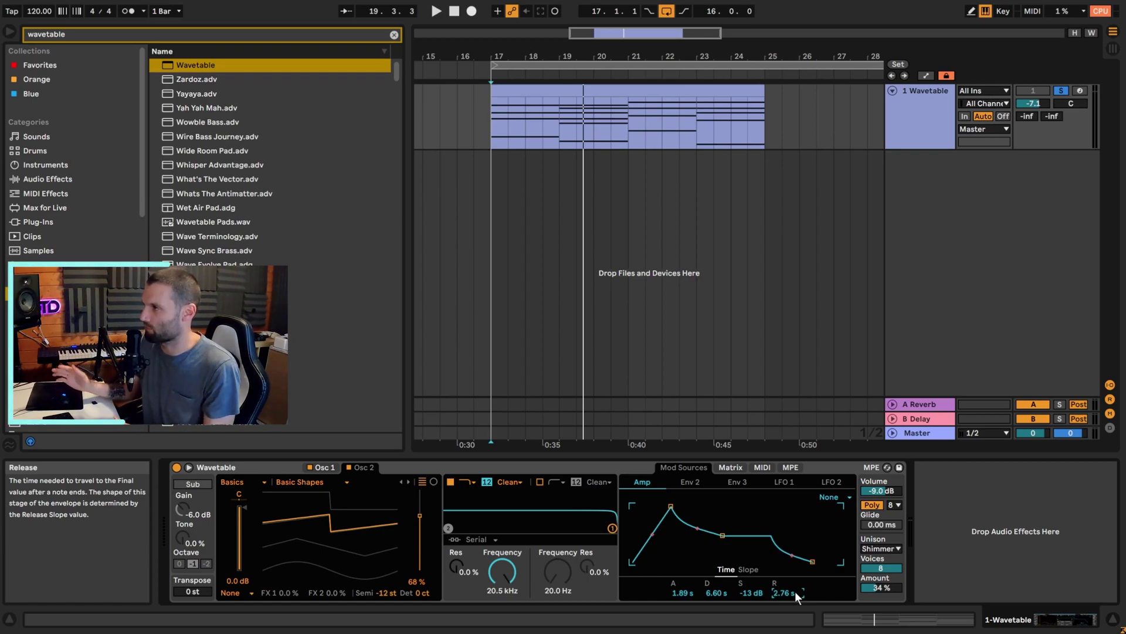
click(539, 132)
drag(788, 592, 788, 627)
key(space)
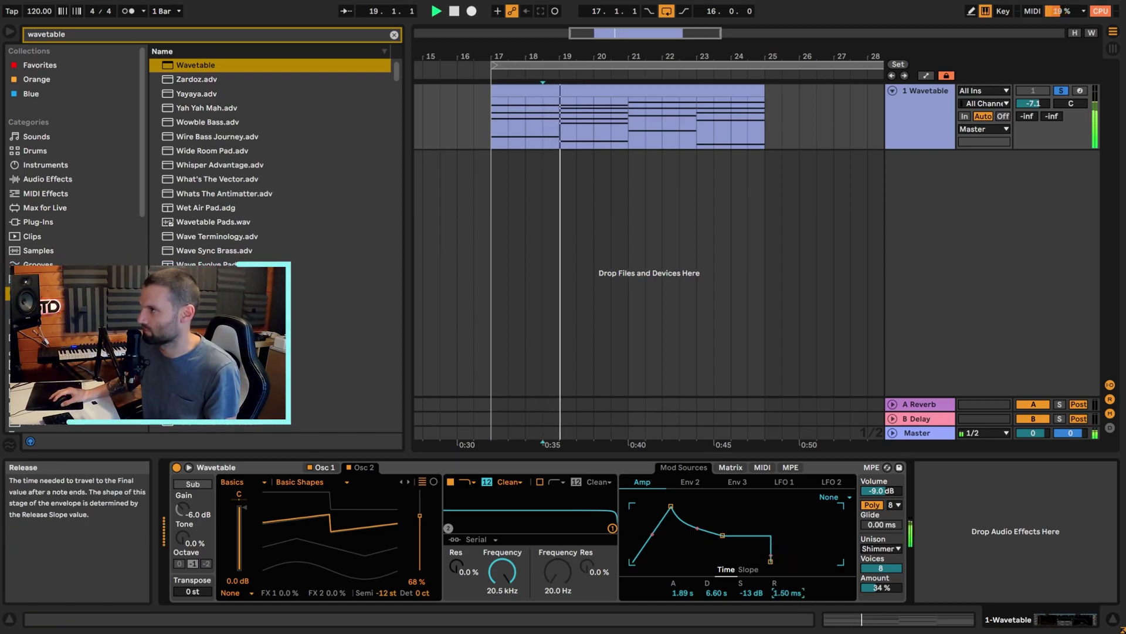
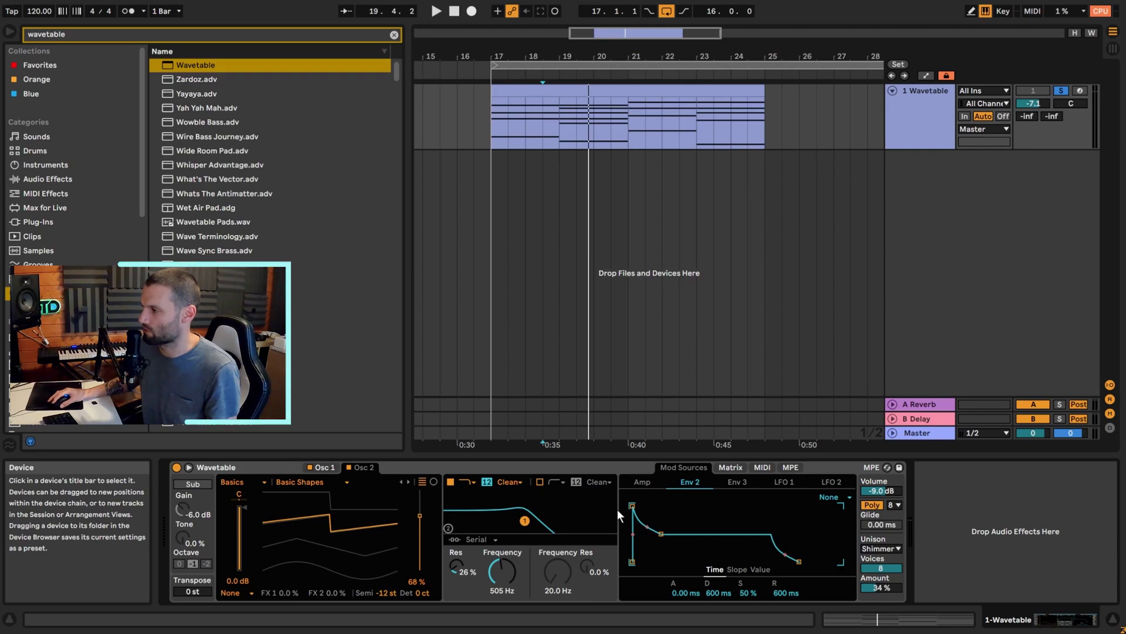
Lower filter 1 to 215 Hz with 16% resonance and modulate its frequency from Env 2 by 73, auditioning the sweep
drag(524, 521, 505, 527)
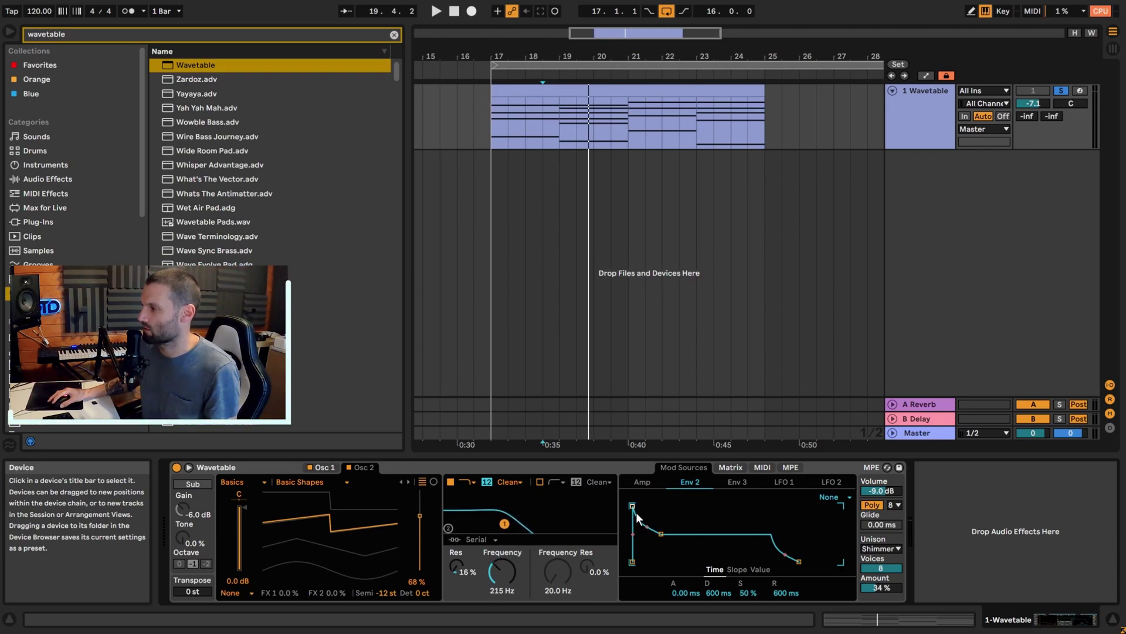
click(730, 466)
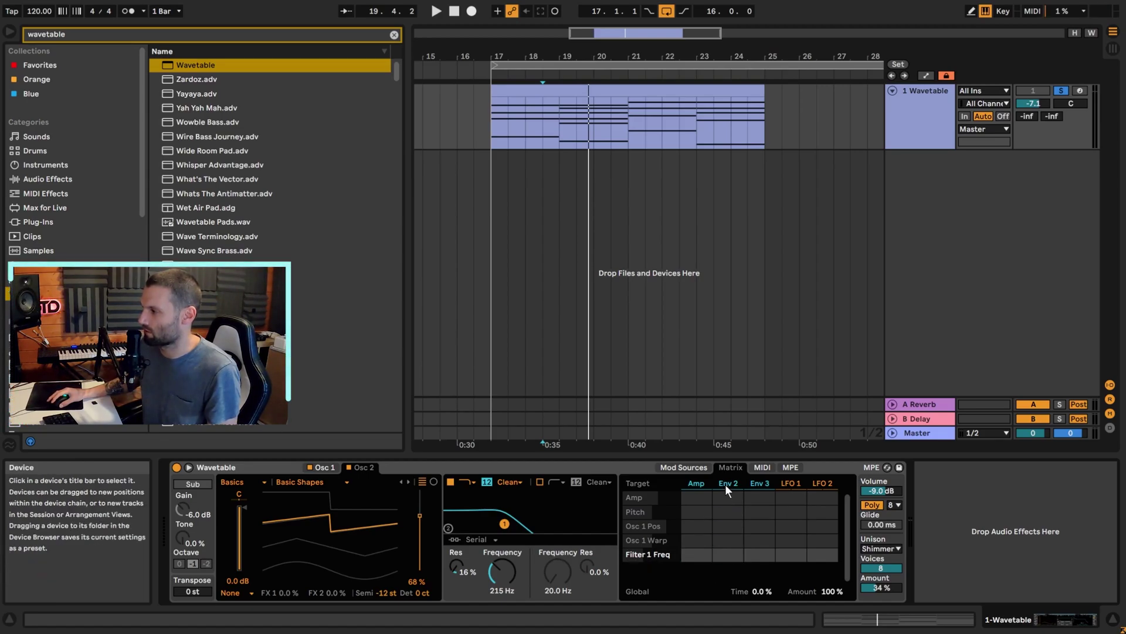
drag(730, 556, 730, 533)
key(space)
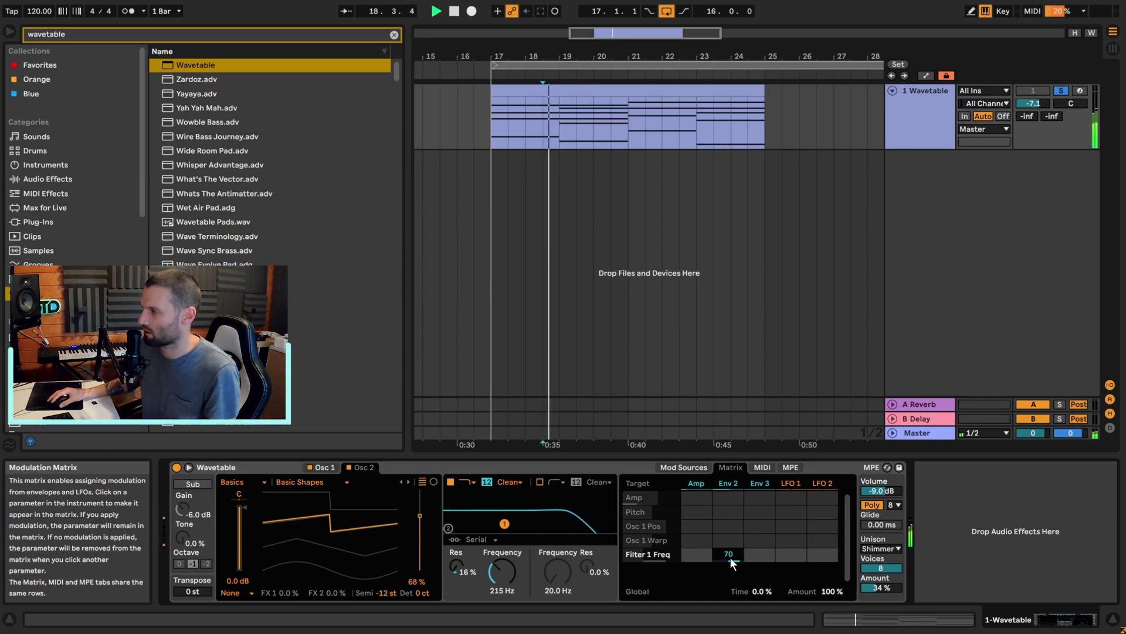
key(space)
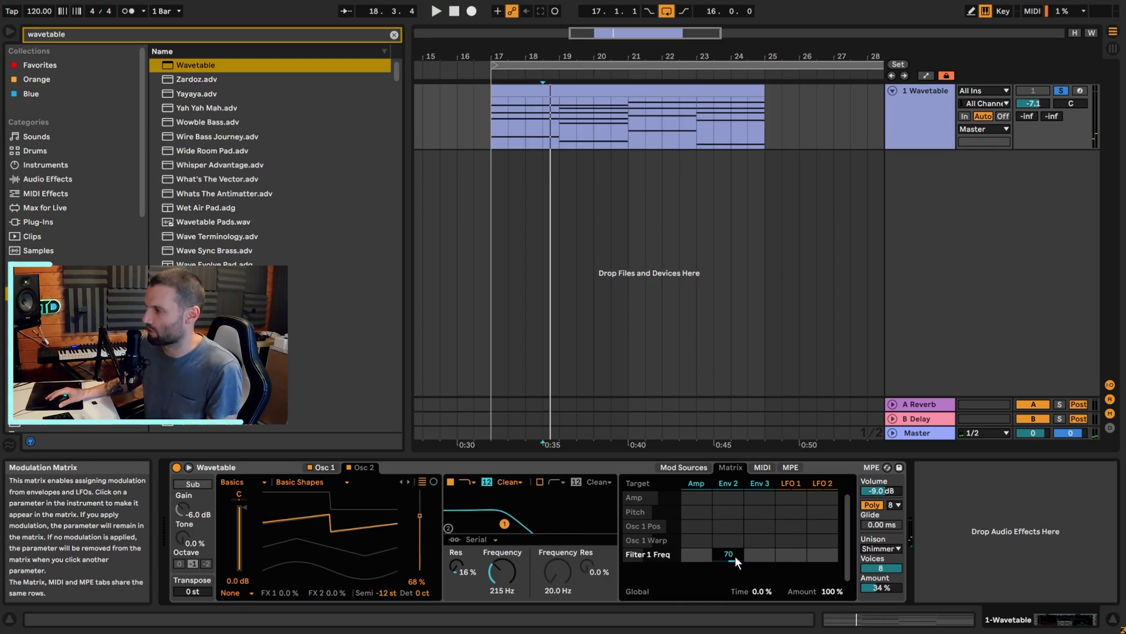
drag(734, 556, 734, 545)
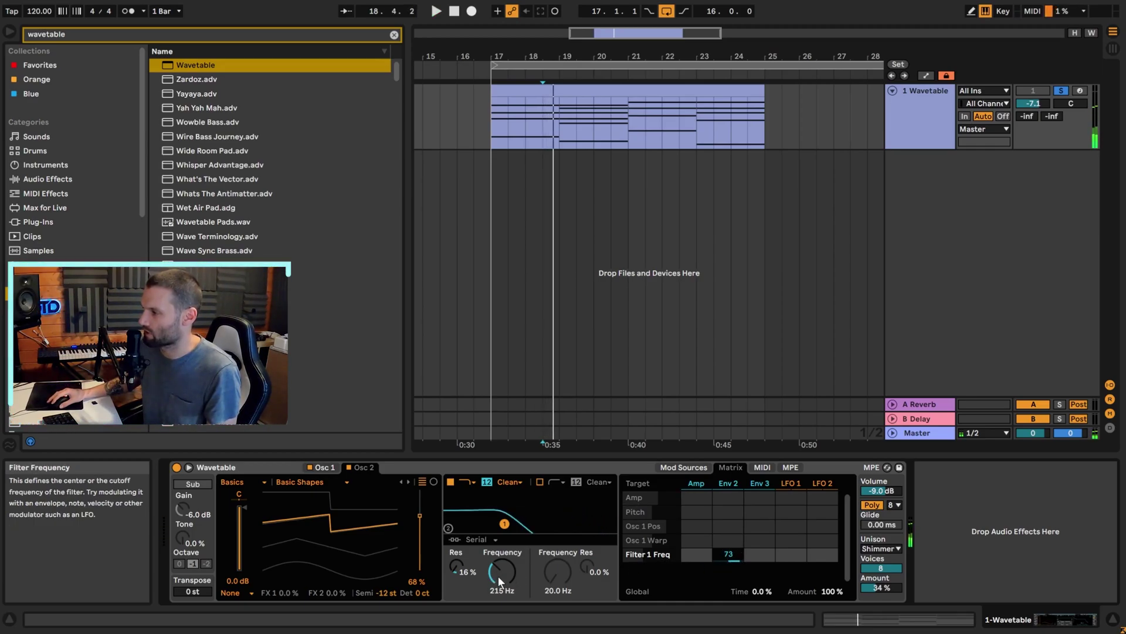
Shape Env 2 with a 2.95 s attack, 8.83 s decay, 54% sustain and 4.68 s release, auditioning the clip from bar 17
click(731, 485)
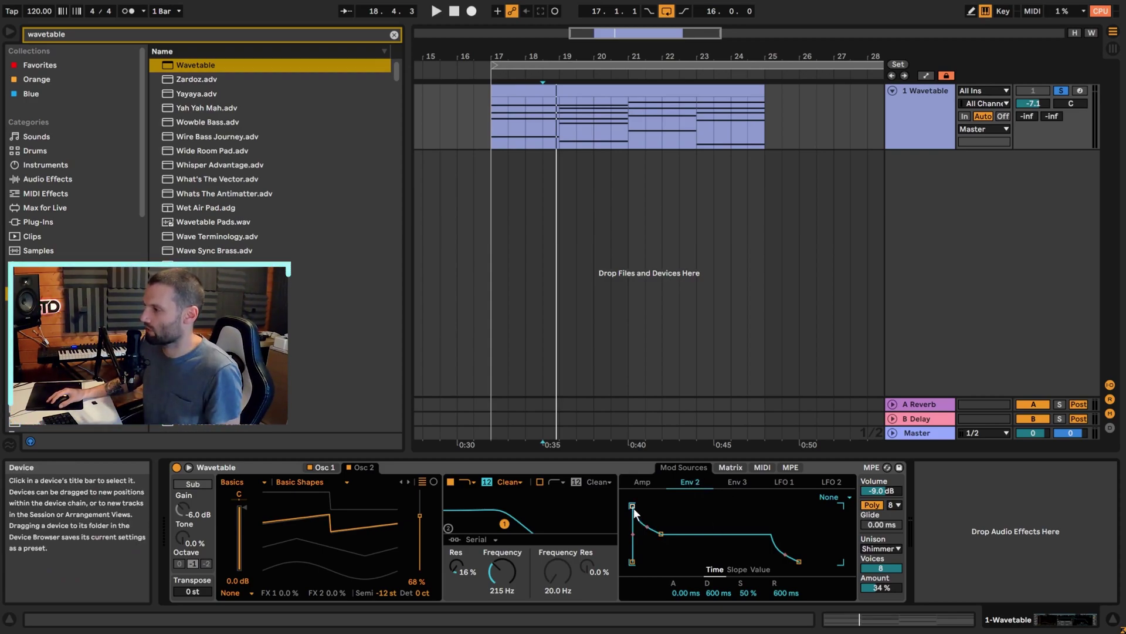
drag(634, 508, 675, 507)
key(space)
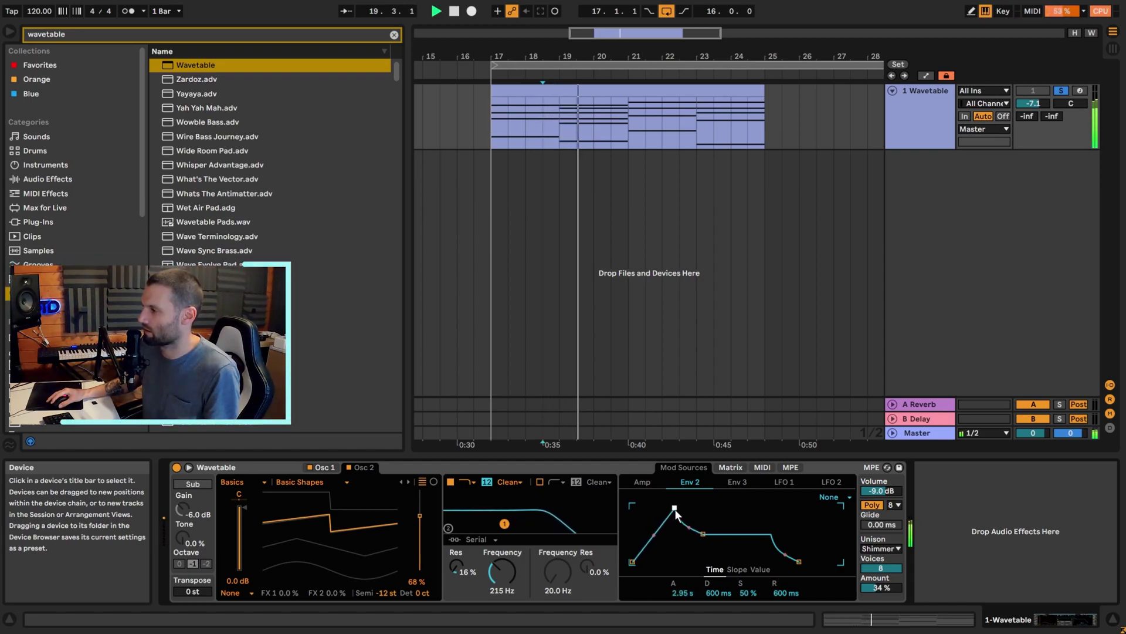
key(space)
click(498, 140)
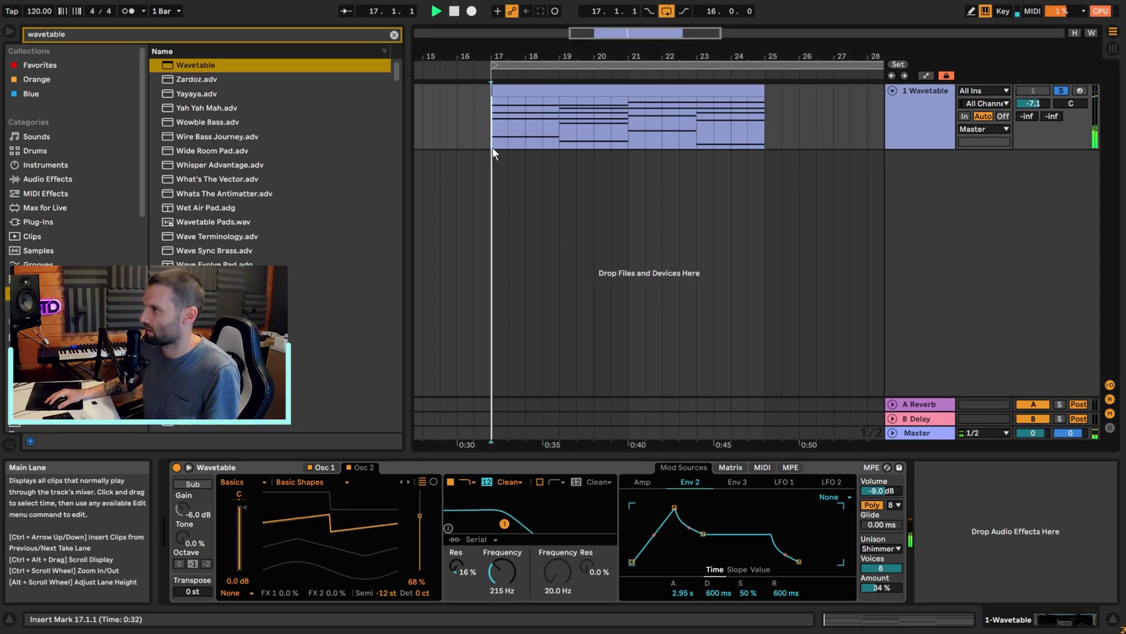
key(space)
key(space)
drag(703, 533, 731, 531)
drag(800, 562, 812, 561)
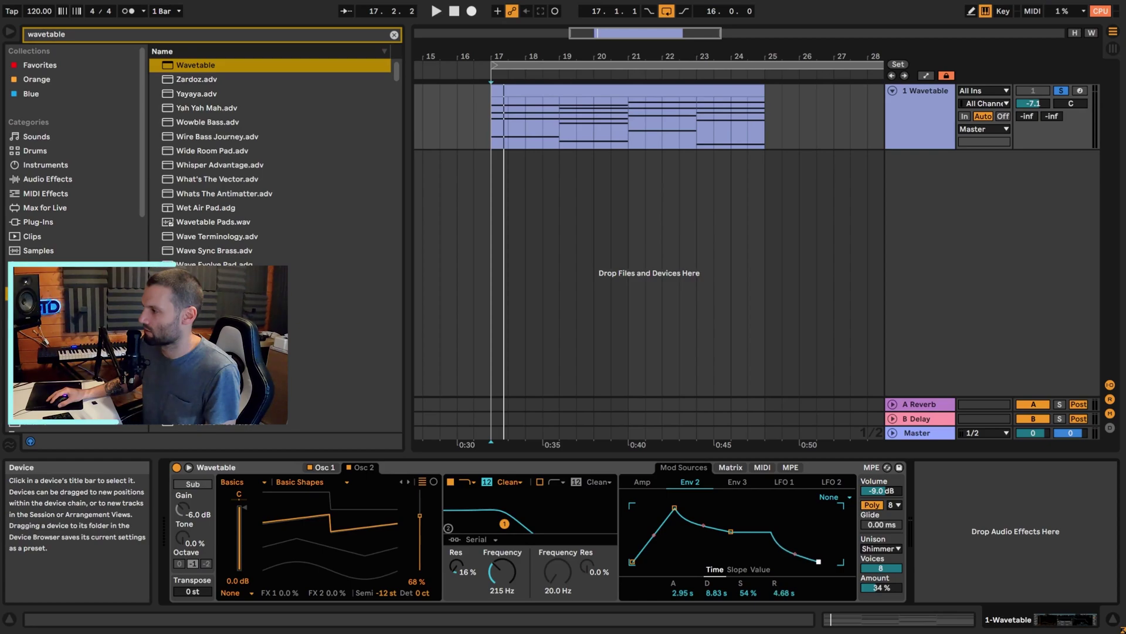
Play the chord clip to hear the Env 2 filter sweep and reset the playback position to bar 17
key(space)
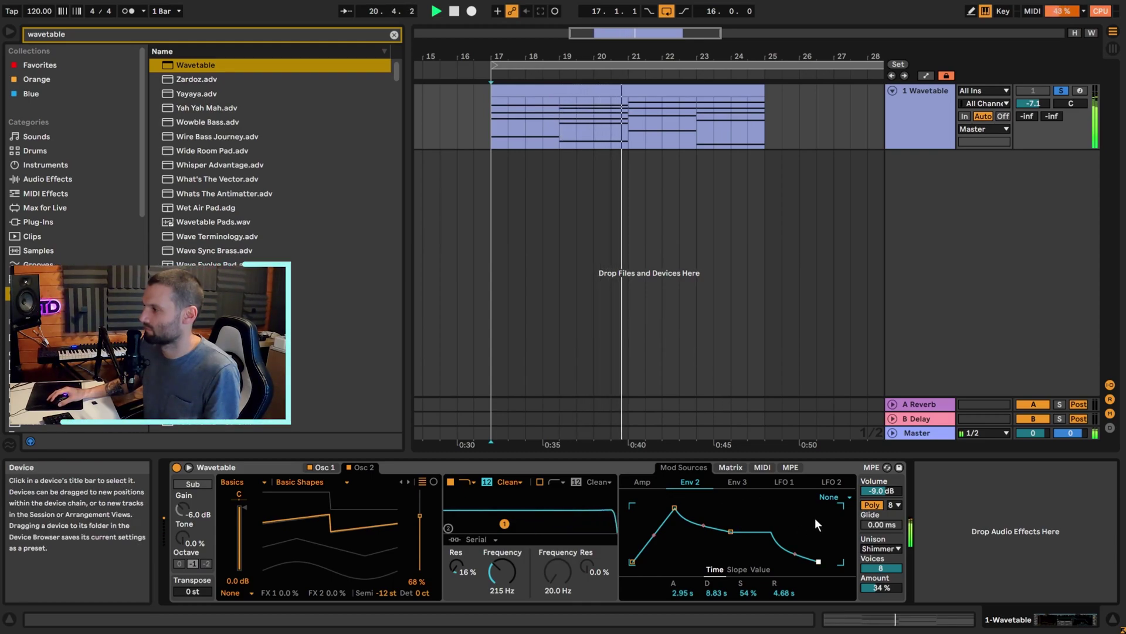
click(501, 137)
key(space)
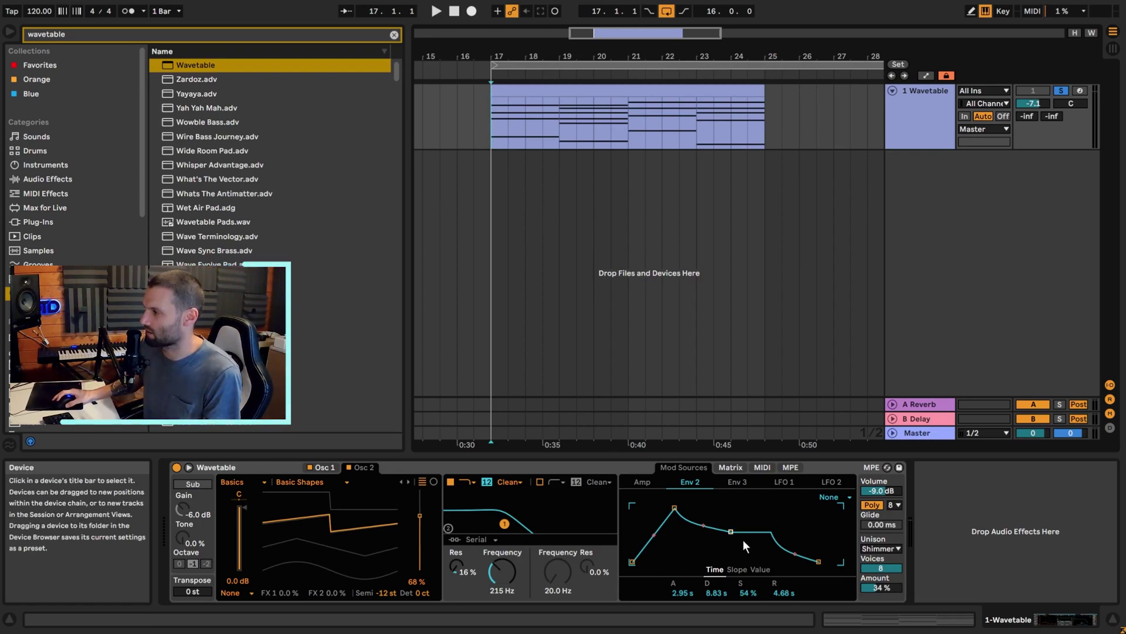
Modulate the filter 1 frequency from LFO 1 by 42 and audition the clip
click(784, 482)
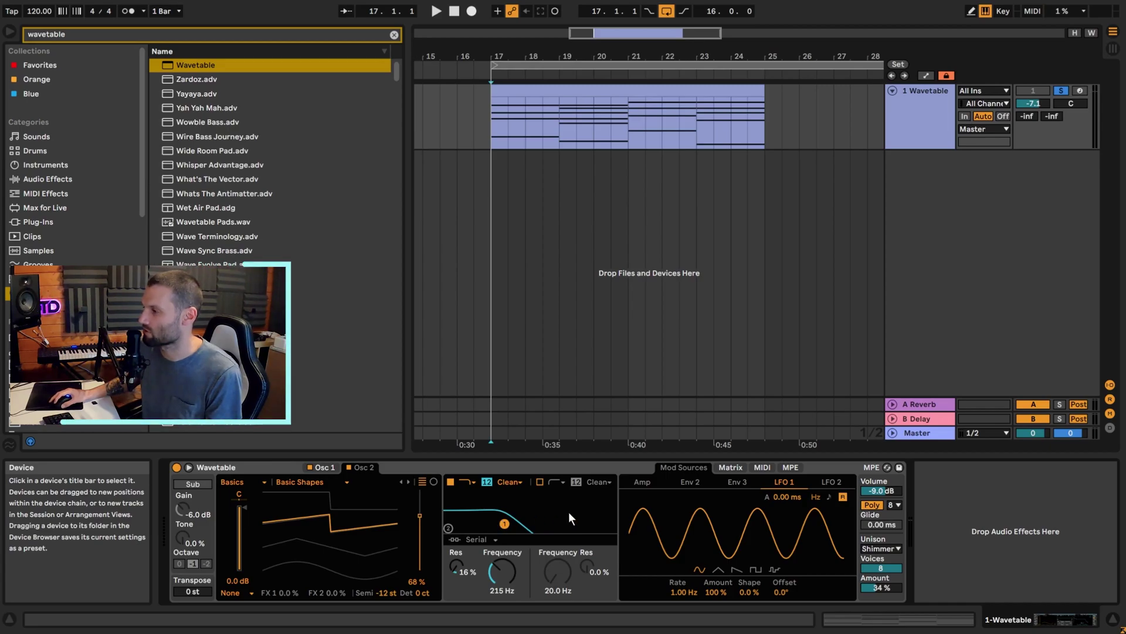
click(734, 470)
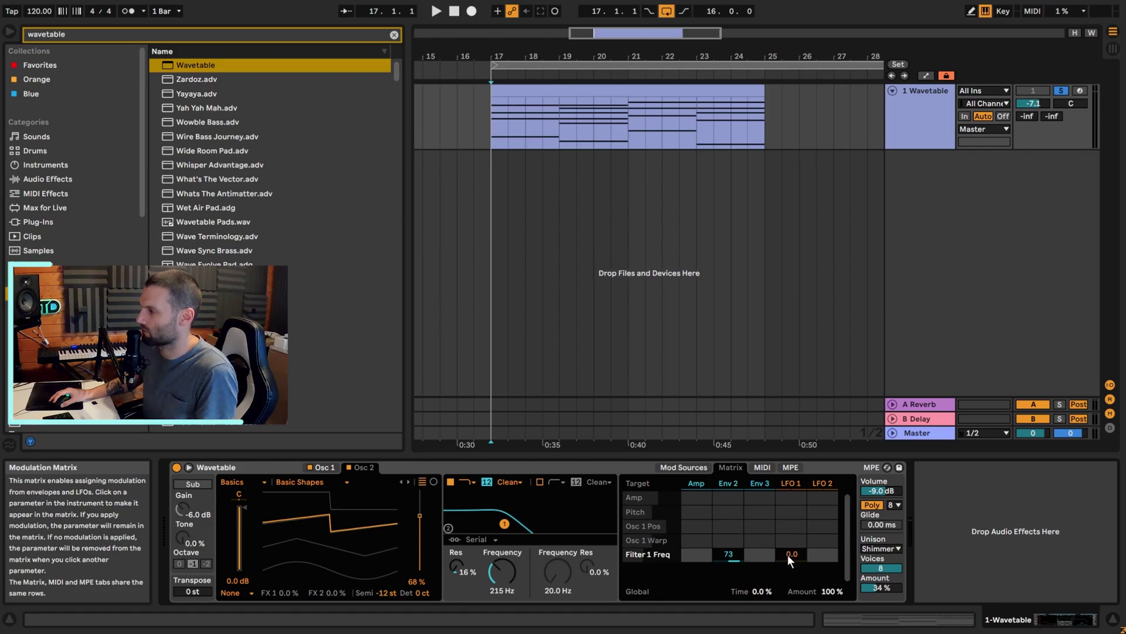
drag(787, 554, 787, 527)
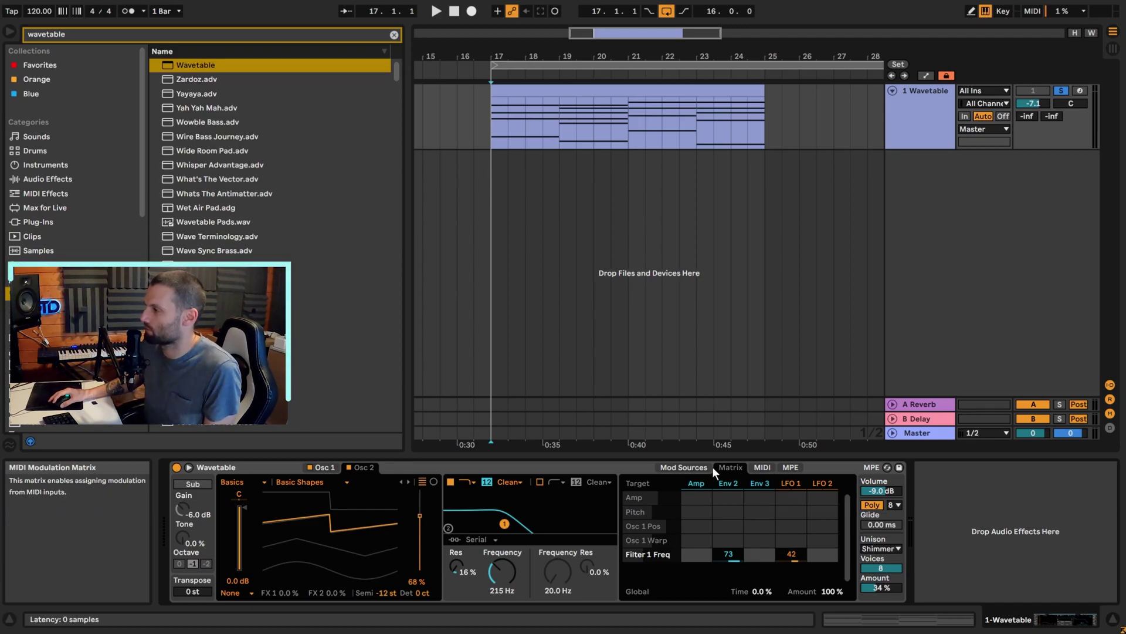
key(space)
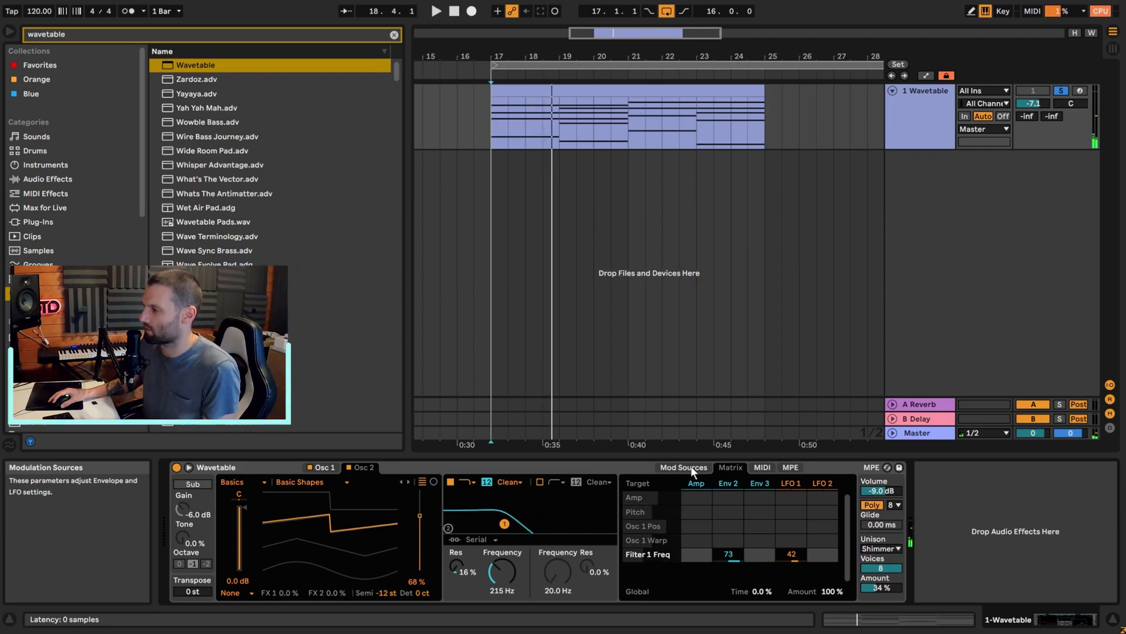
Sync LFO 1 to the tempo and try a rate of 1/16, auditioning the clip
click(787, 481)
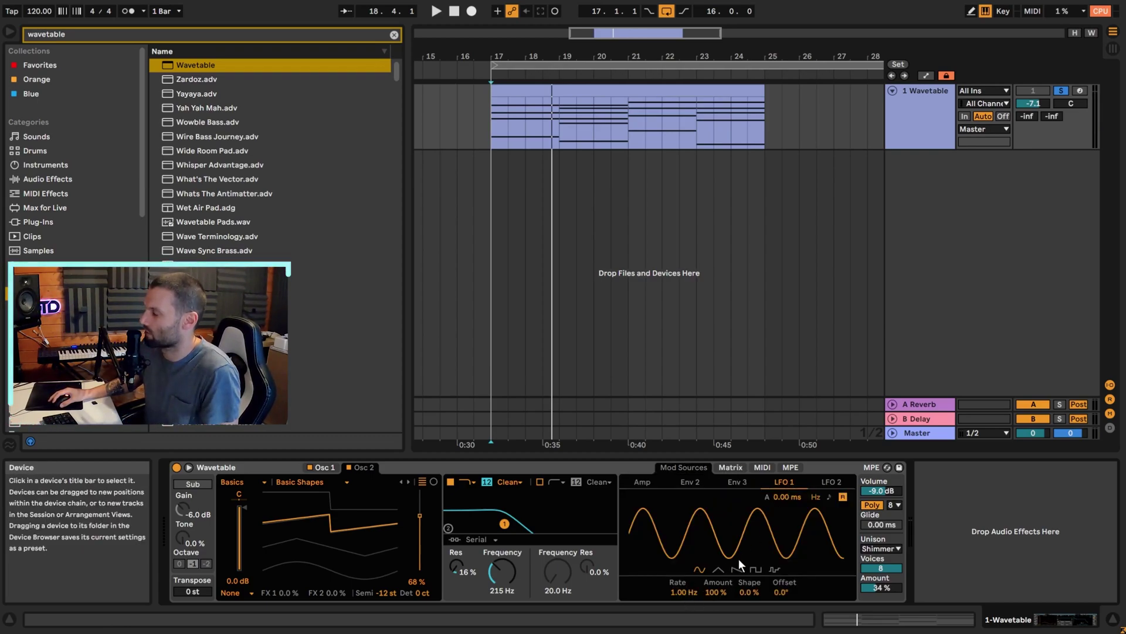
click(828, 499)
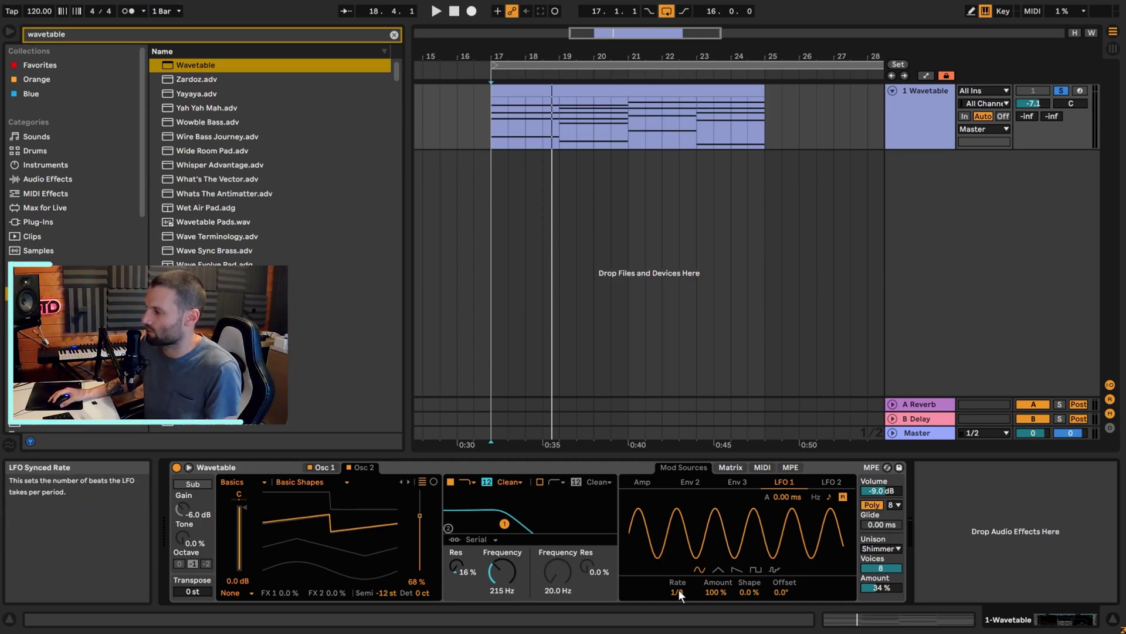
drag(677, 591, 679, 592)
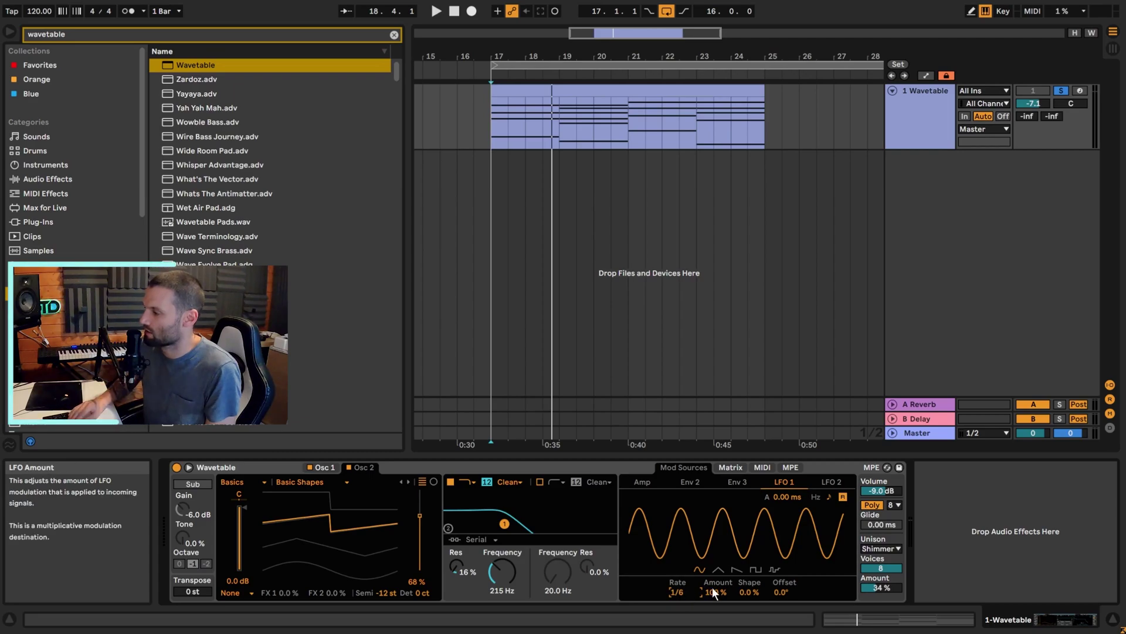
key(space)
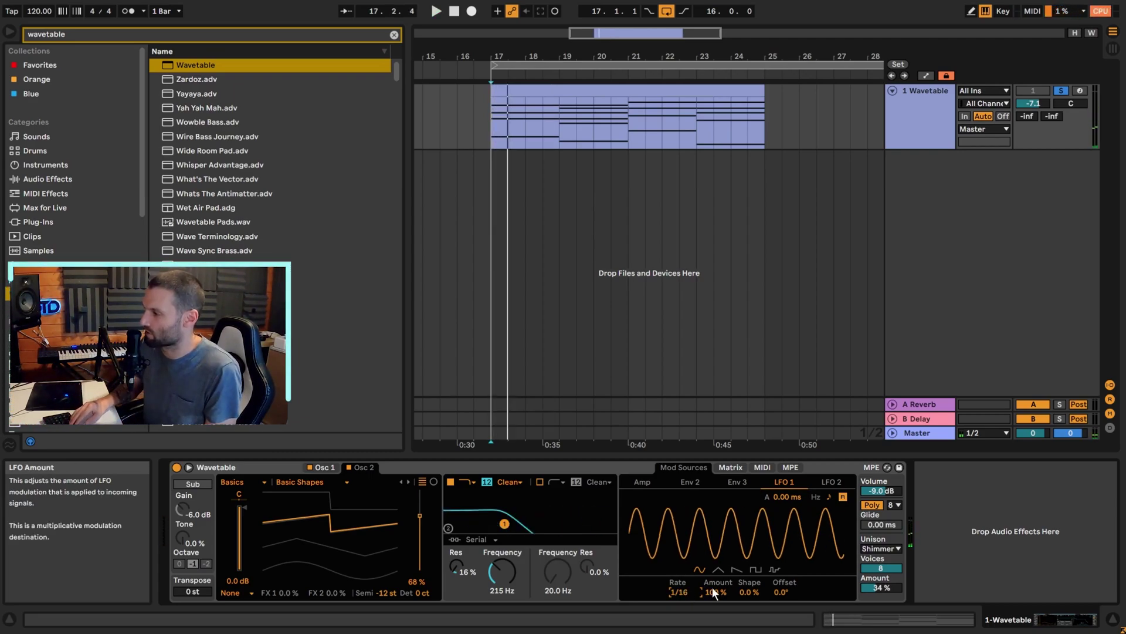
Slow LFO 1's synced rate to 3, auditioning the clip at 1.5 and at 3
key(ctrl+z)
key(ctrl+z)
key(ctrl+z)
key(ctrl+z)
key(ctrl+z)
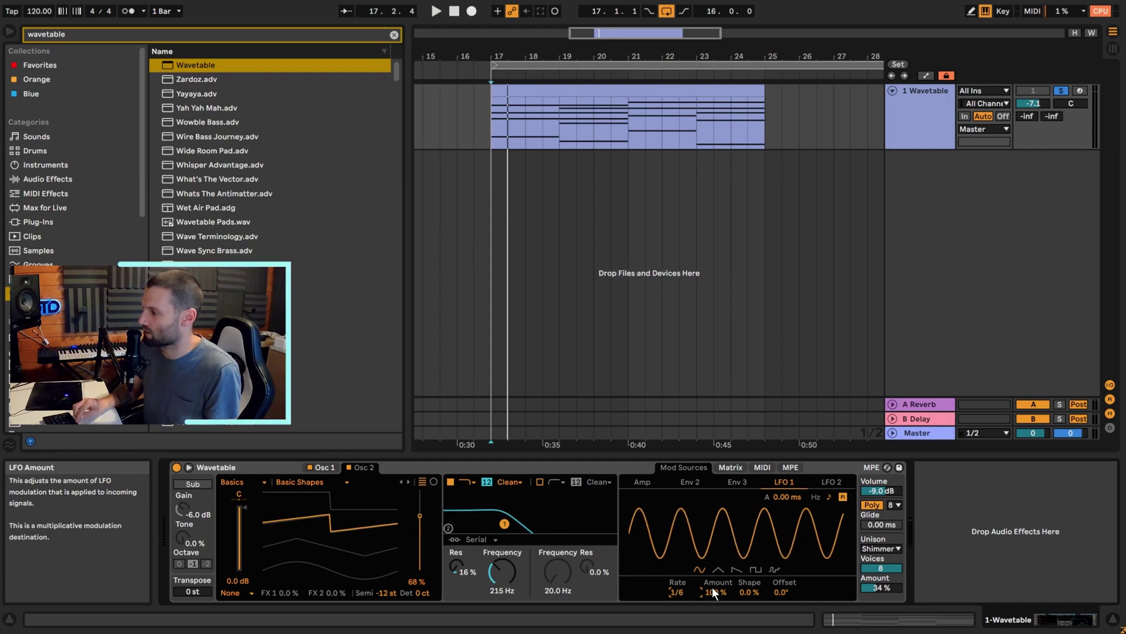
key(ctrl+z)
key(ctrl+z)
key(ctrl+z)
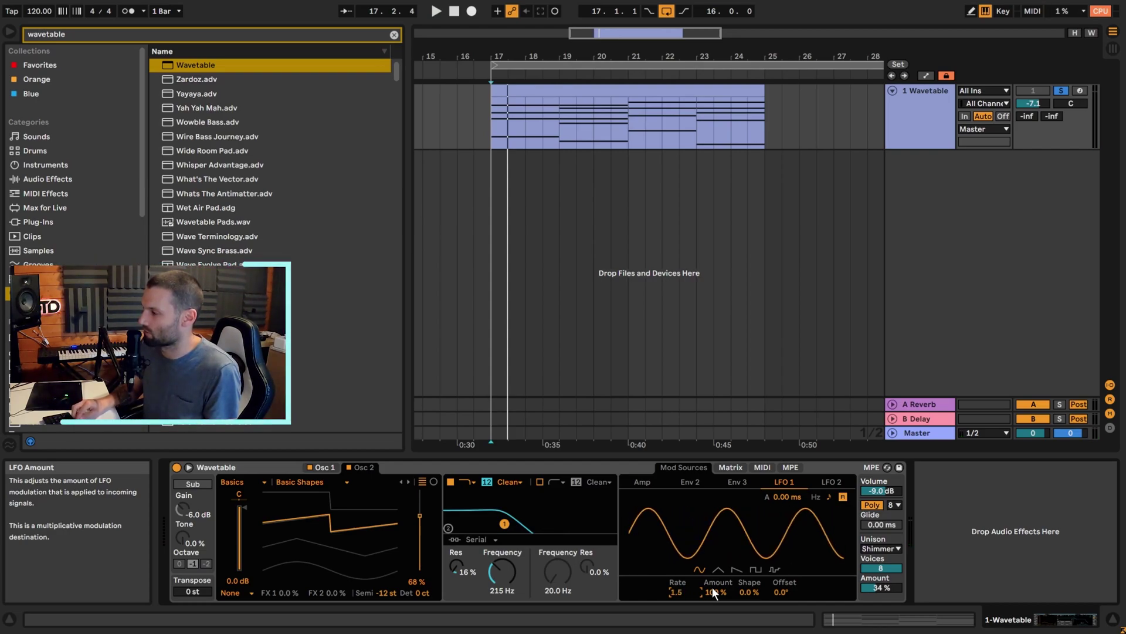
key(ctrl+z)
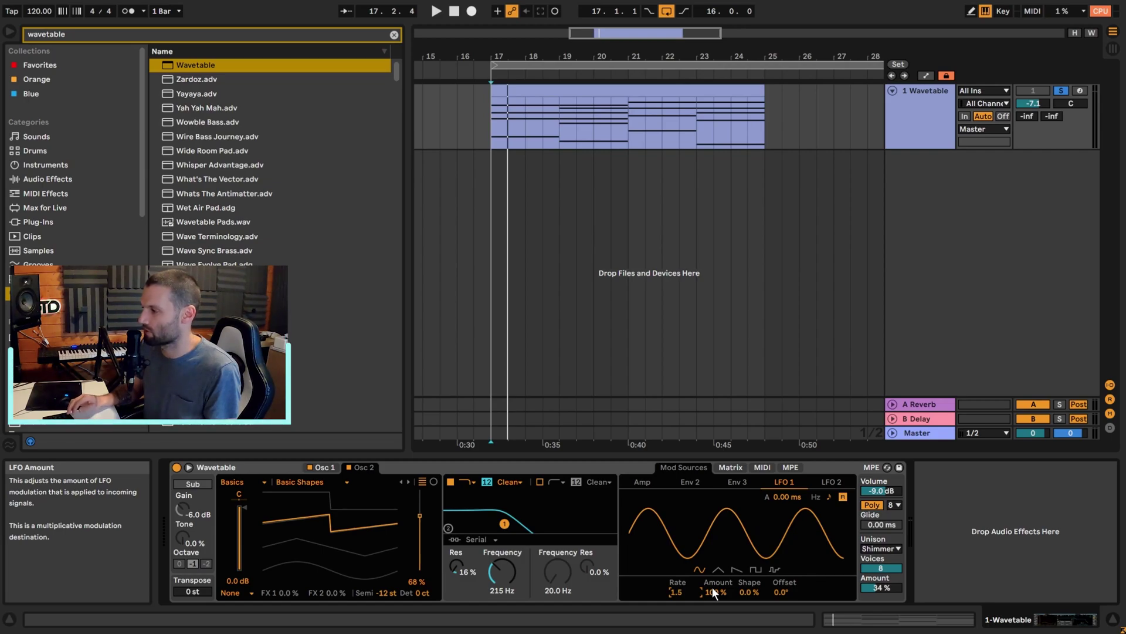
key(space)
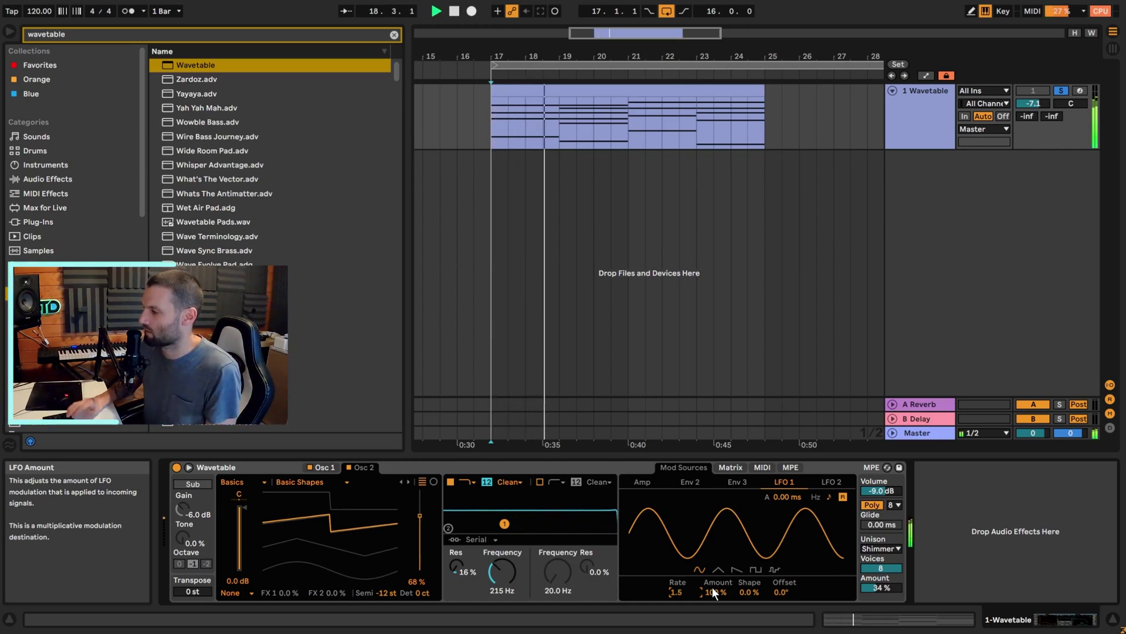
key(ctrl+z)
key(space)
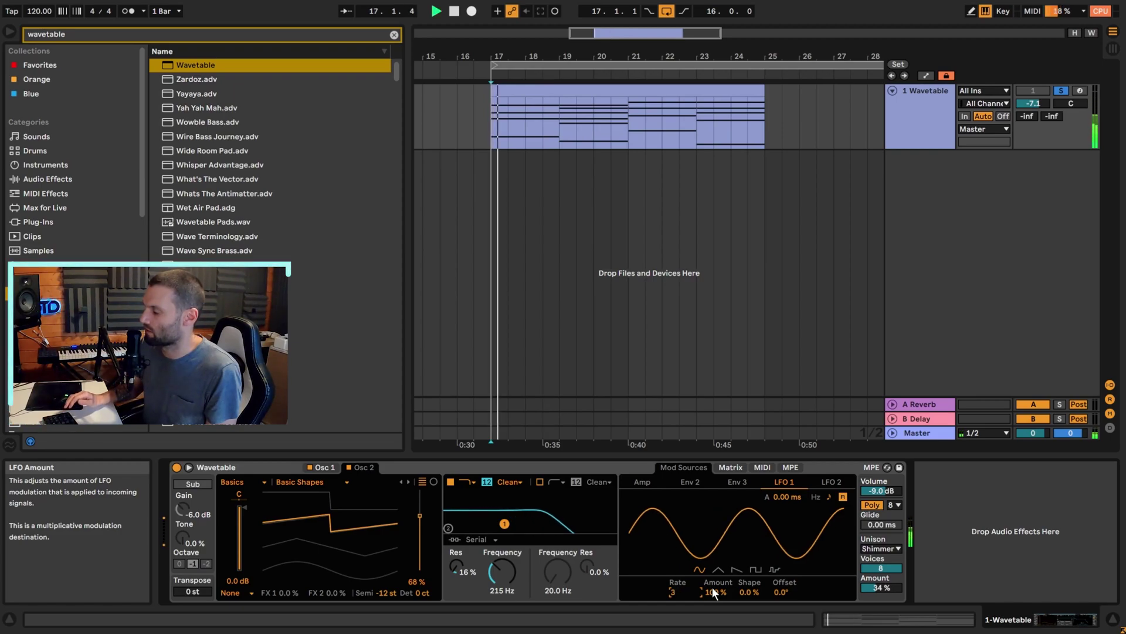
key(space)
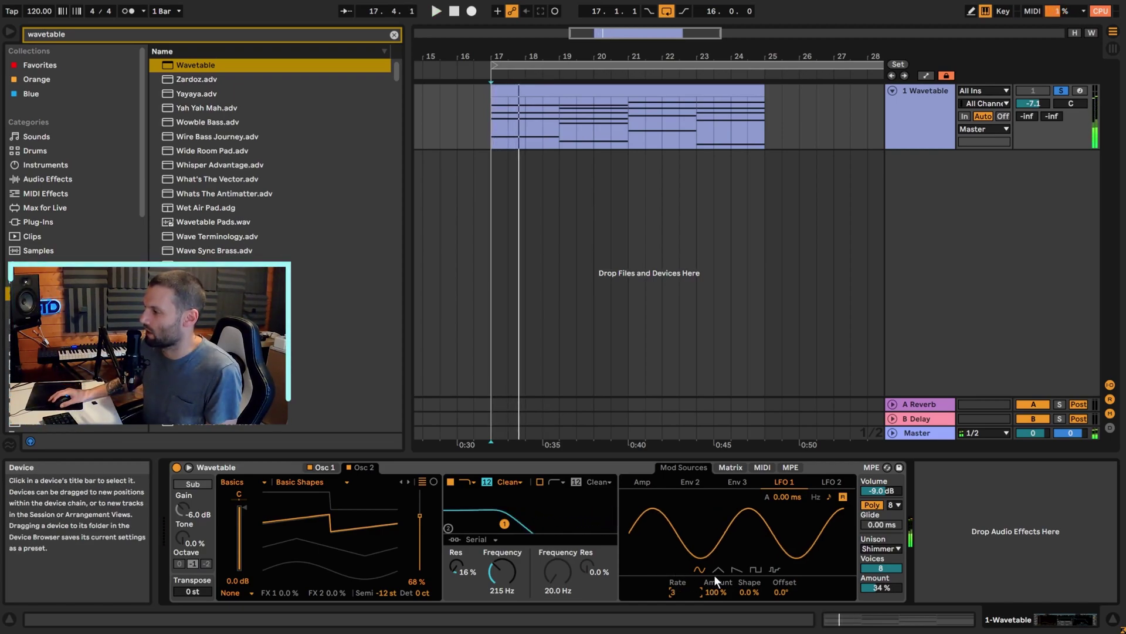
Switch LFO 1 to a triangle waveform and audition the clip from bar 17
click(719, 568)
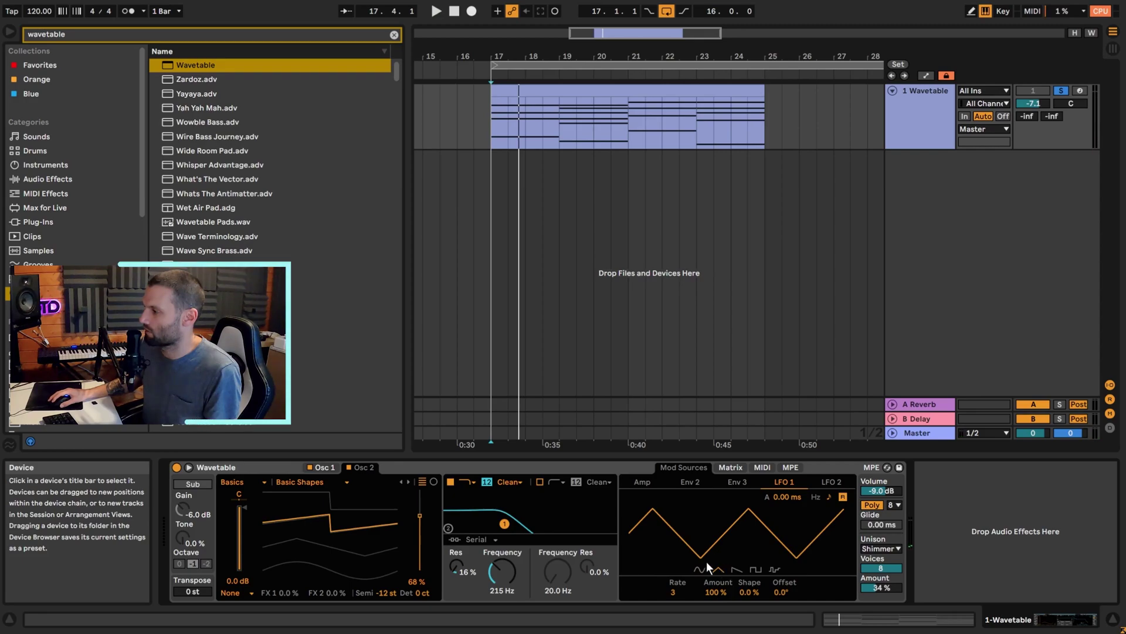
key(space)
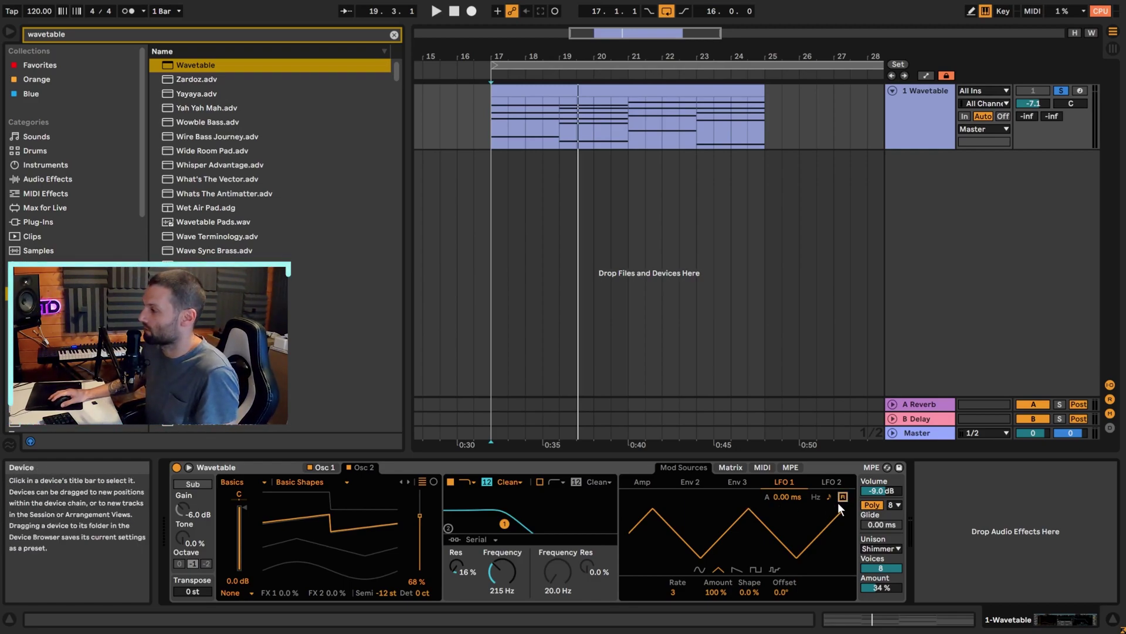
click(496, 135)
key(space)
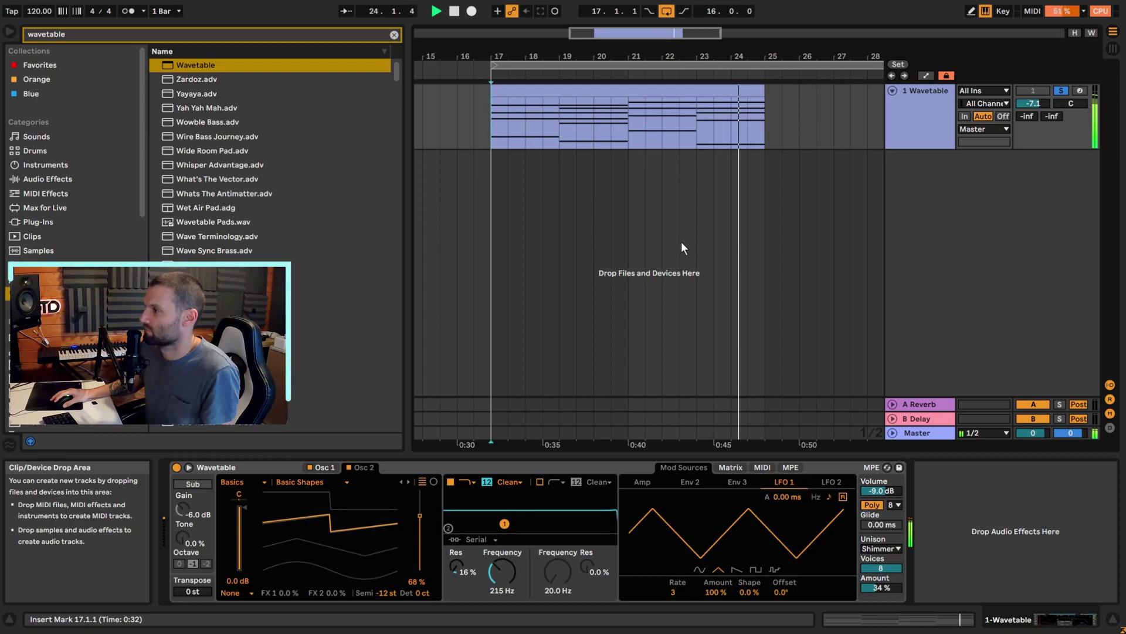
key(space)
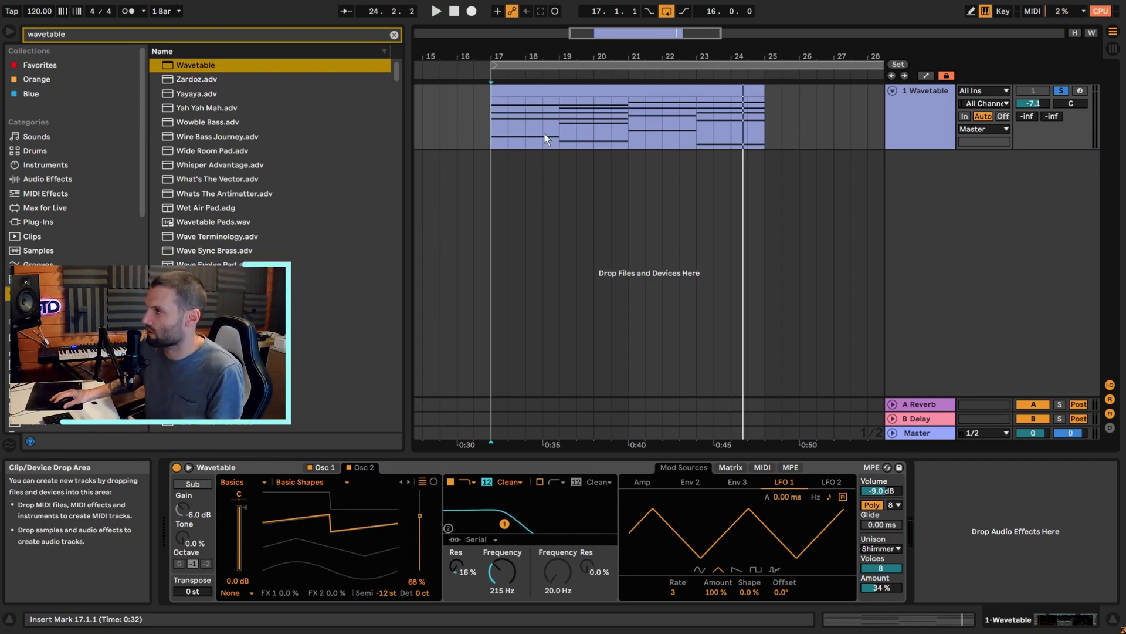
Highlight the clip from 19.1.1 to 19.3.1 and place the insert marker at the start of bar 19
click(576, 120)
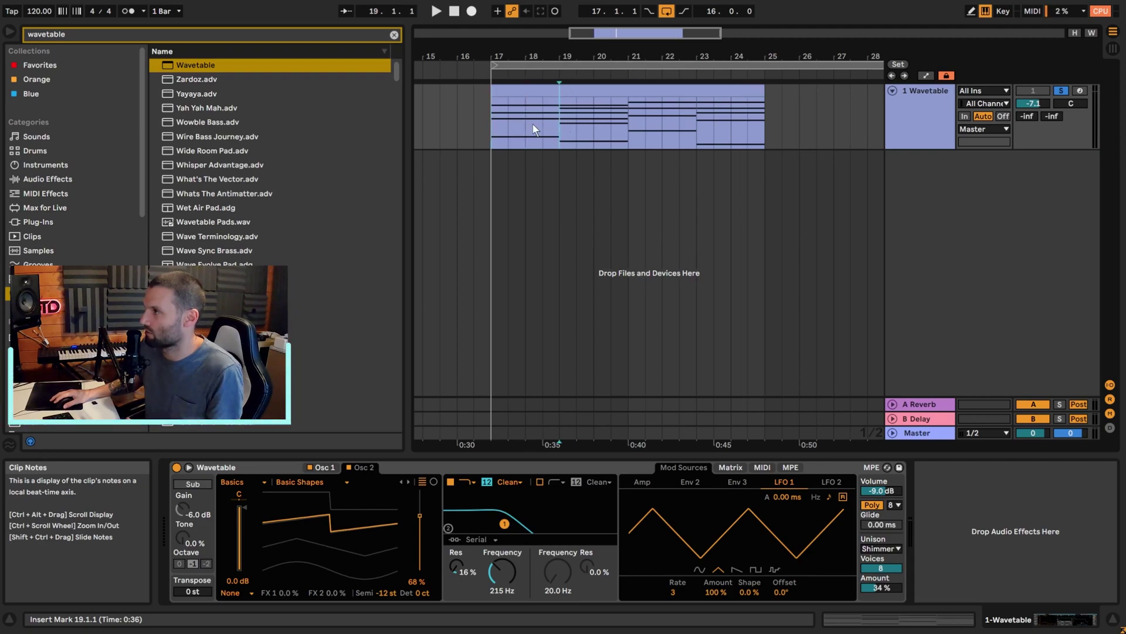
drag(558, 123, 576, 122)
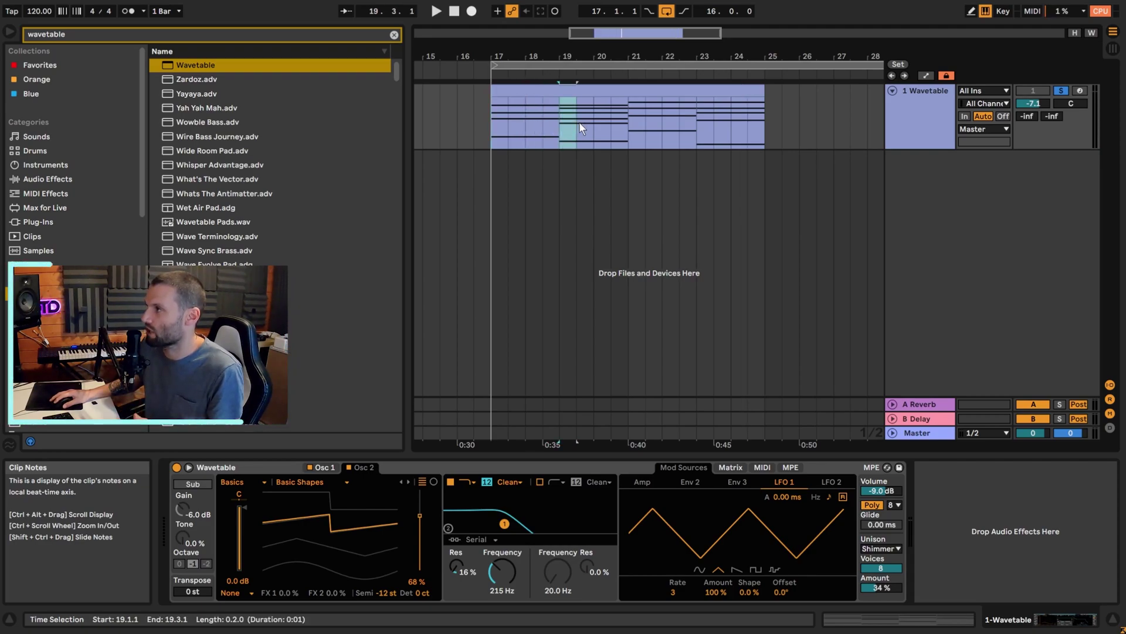
click(562, 126)
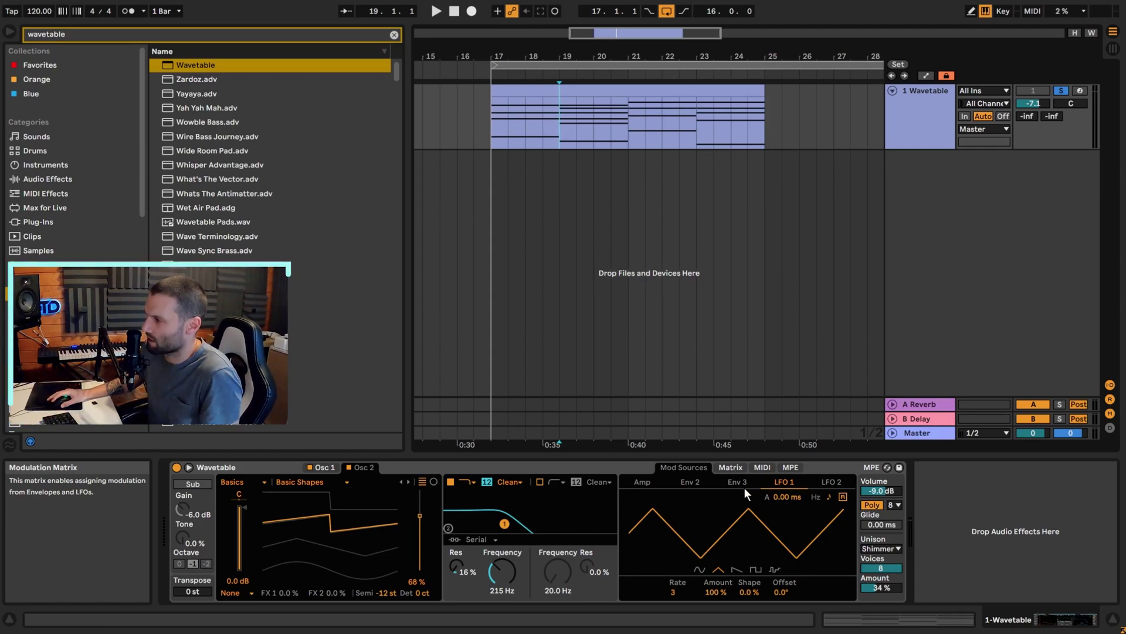
Modulate the pitch from LFO 2 by 6.8 and audition the clip from bar 19
click(828, 481)
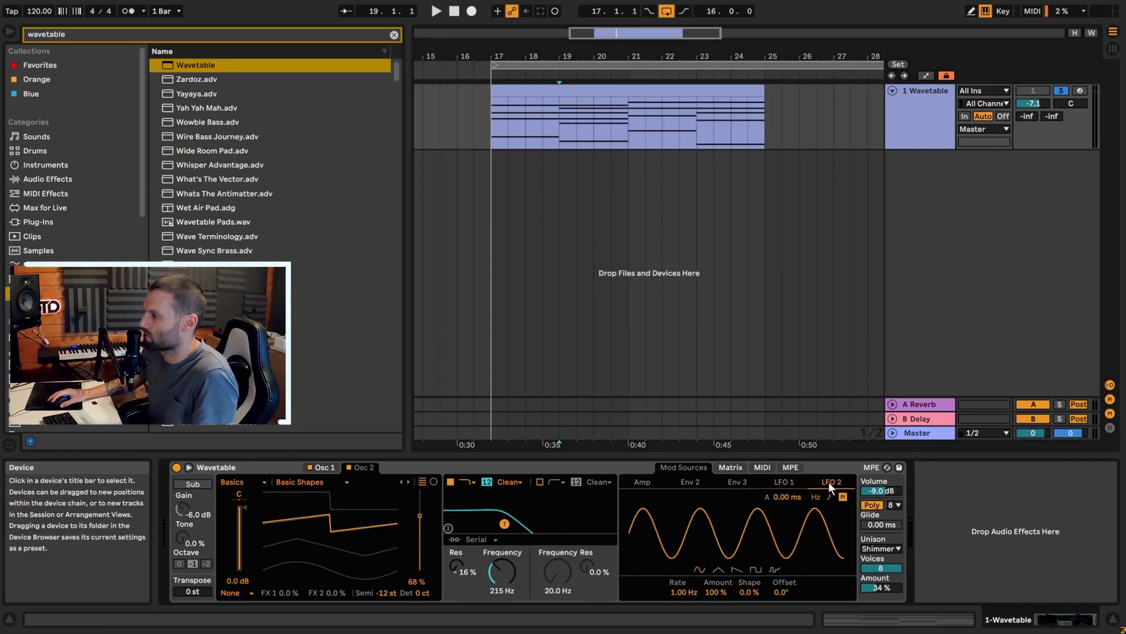
click(732, 468)
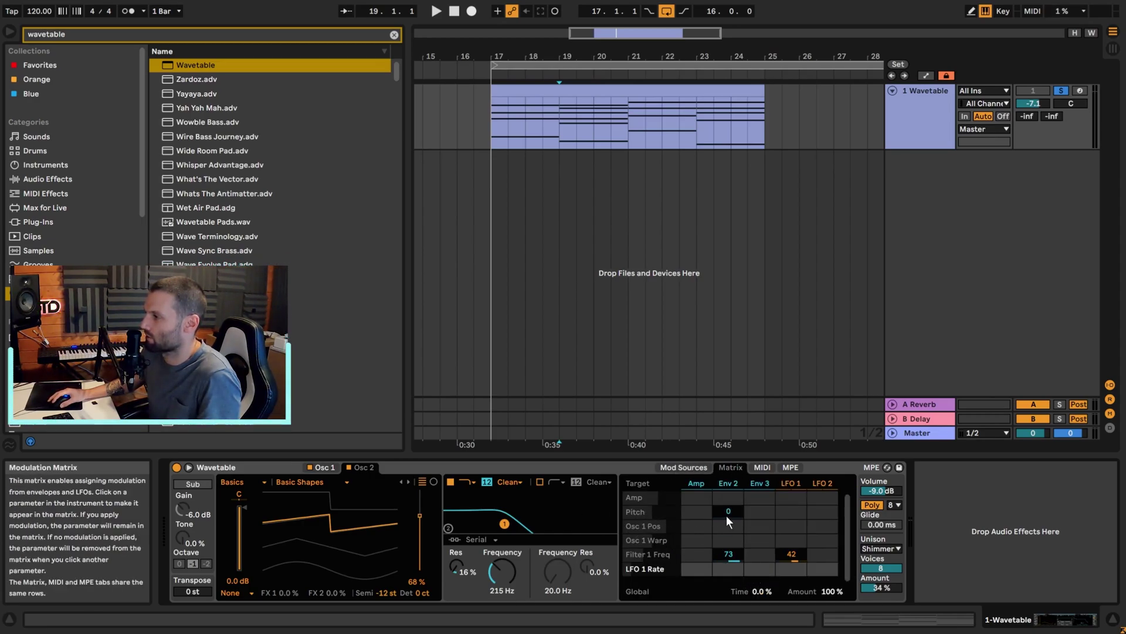
drag(826, 512, 825, 505)
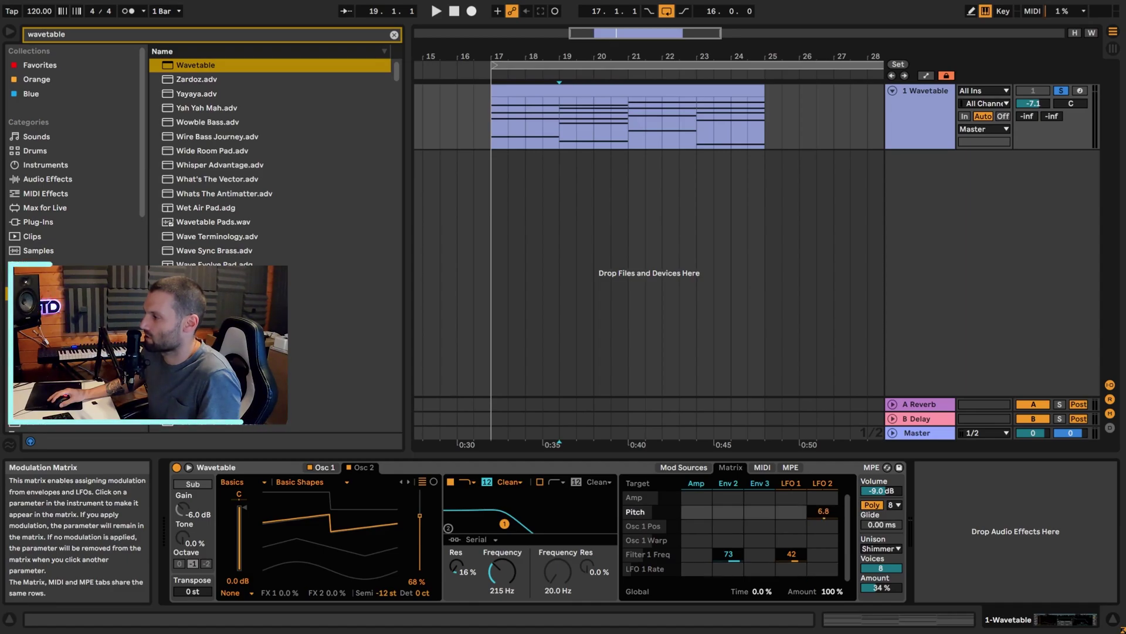
key(space)
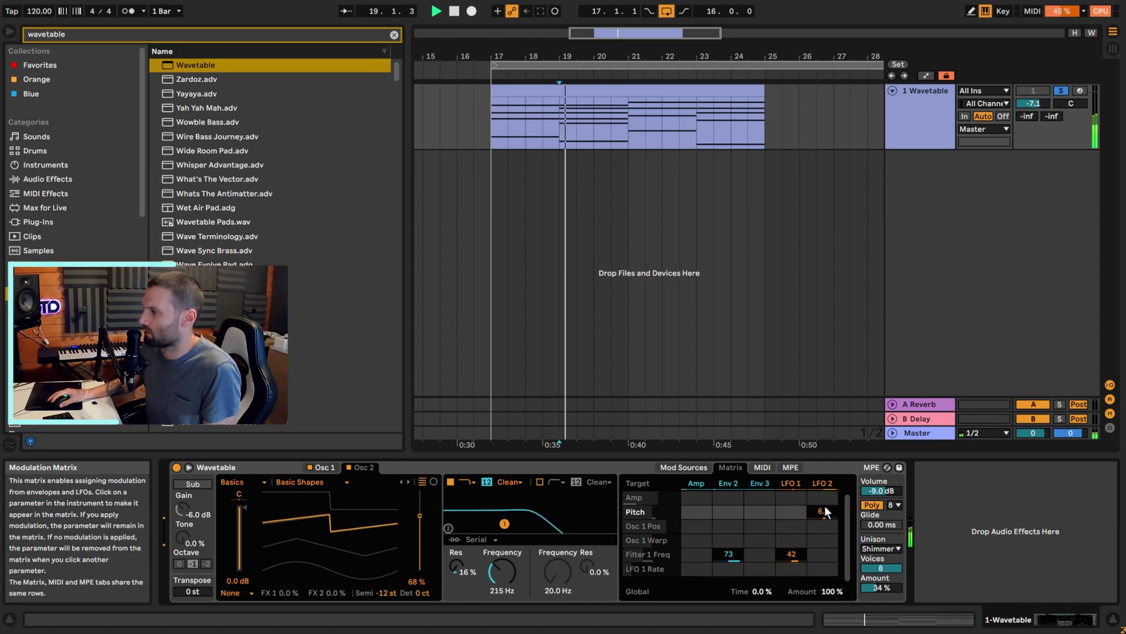
key(space)
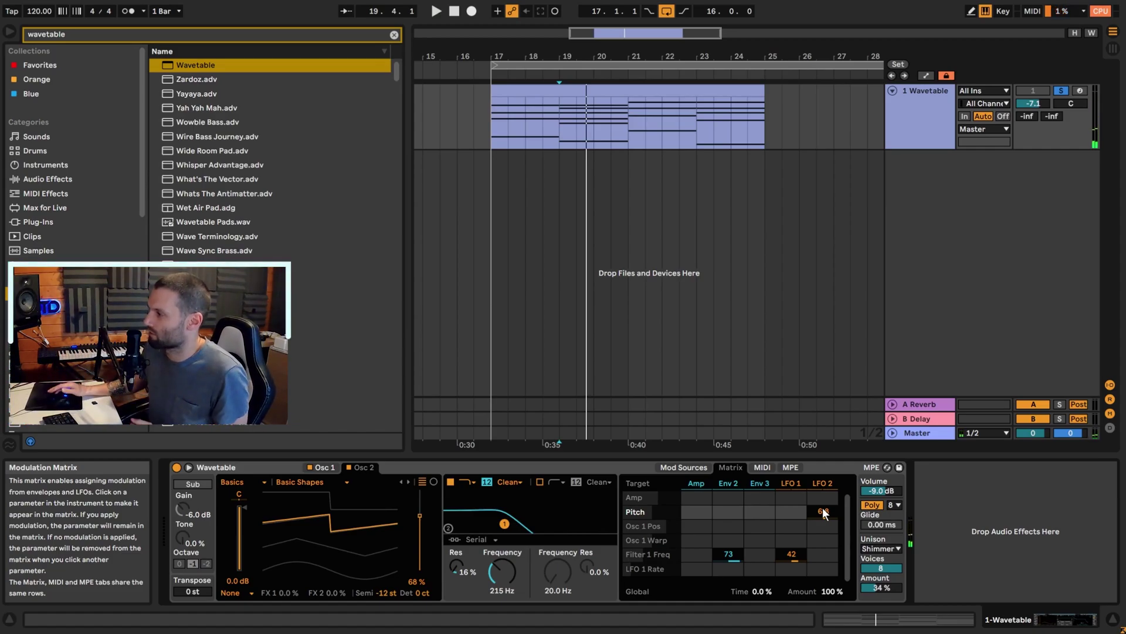
Reduce LFO 2's amount to 3.1% and audition the subtle pitch movement from bar 19
click(691, 472)
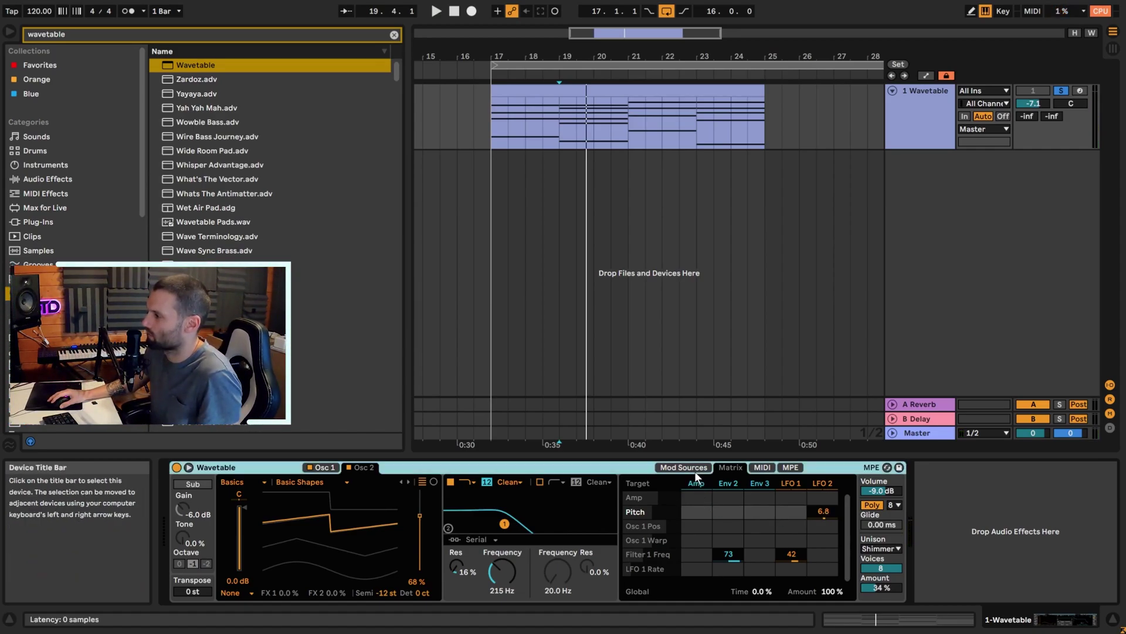
click(826, 484)
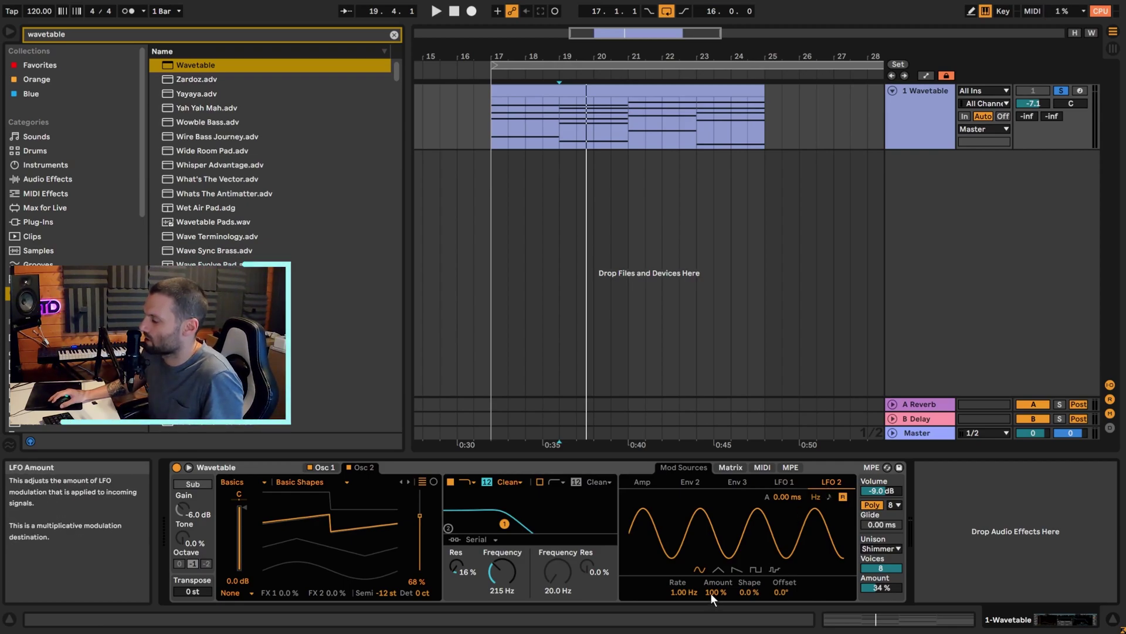
drag(710, 593, 710, 633)
key(space)
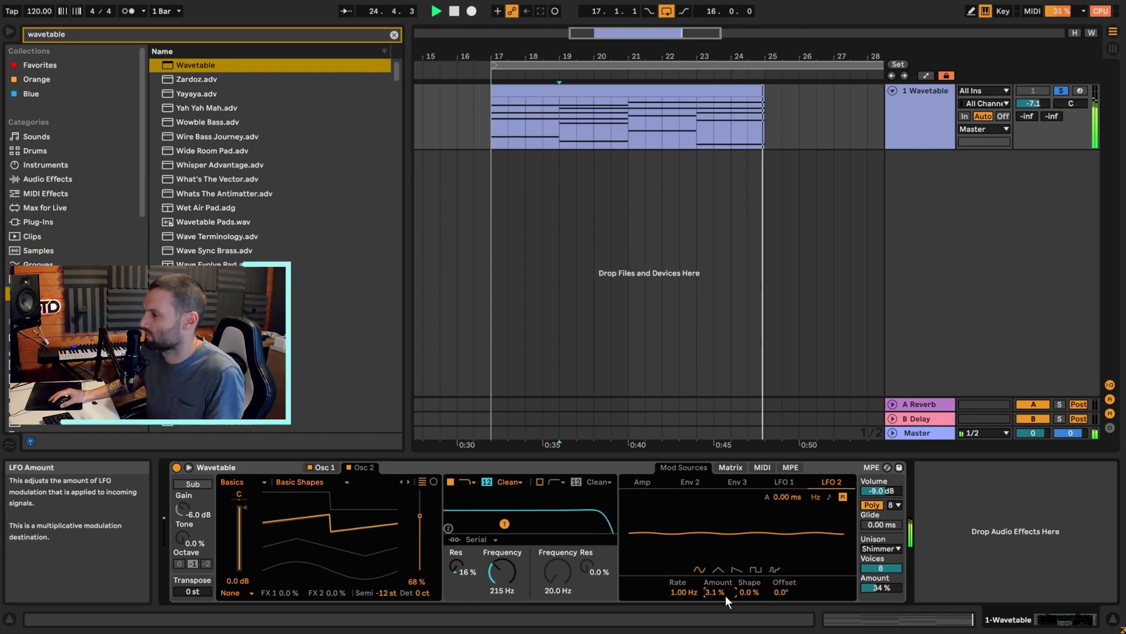
key(space)
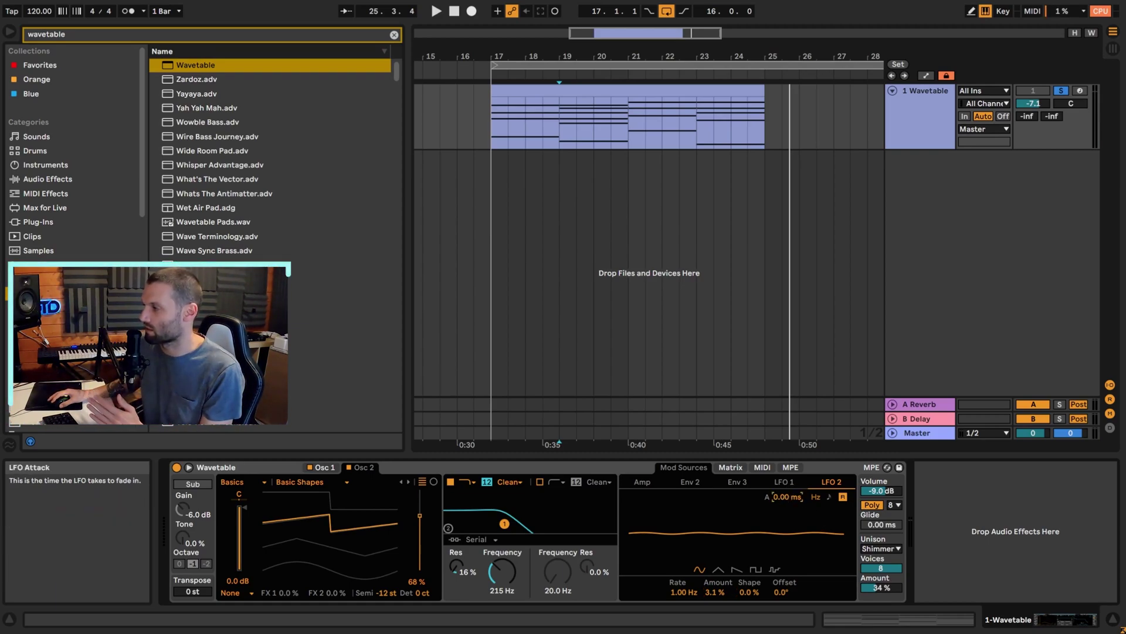
Set LFO 2's attack to 545 ms and audition the fade-in of the pitch modulation
drag(780, 499, 780, 493)
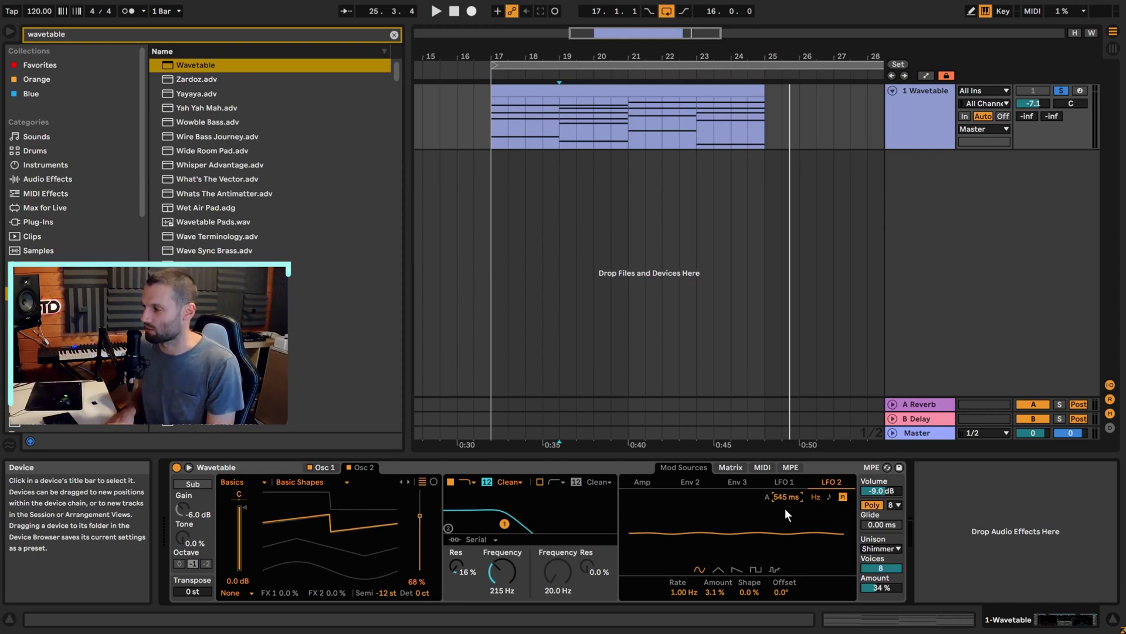
key(space)
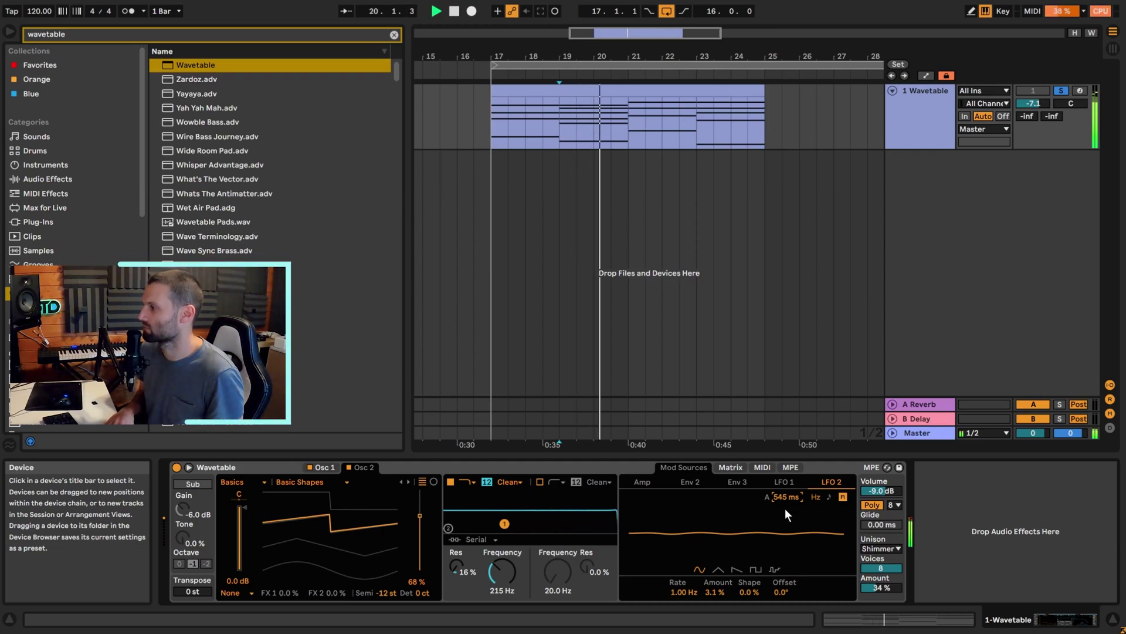
key(space)
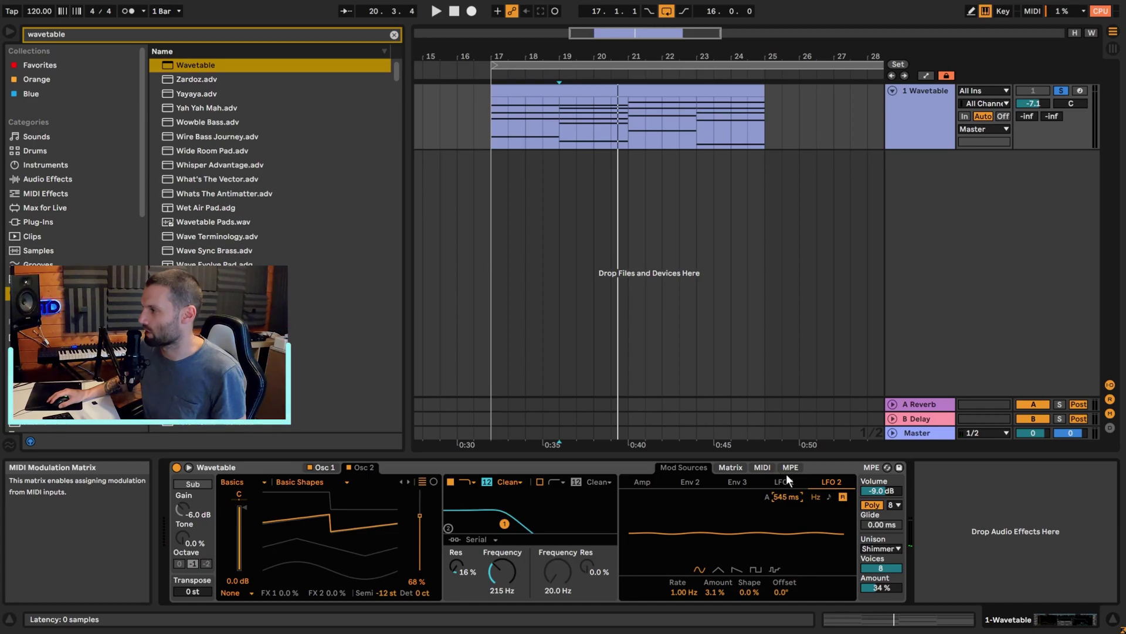
Reduce LFO 2's pitch modulation in the modulation matrix to 1.5 and audition the clip from bar 19
click(730, 467)
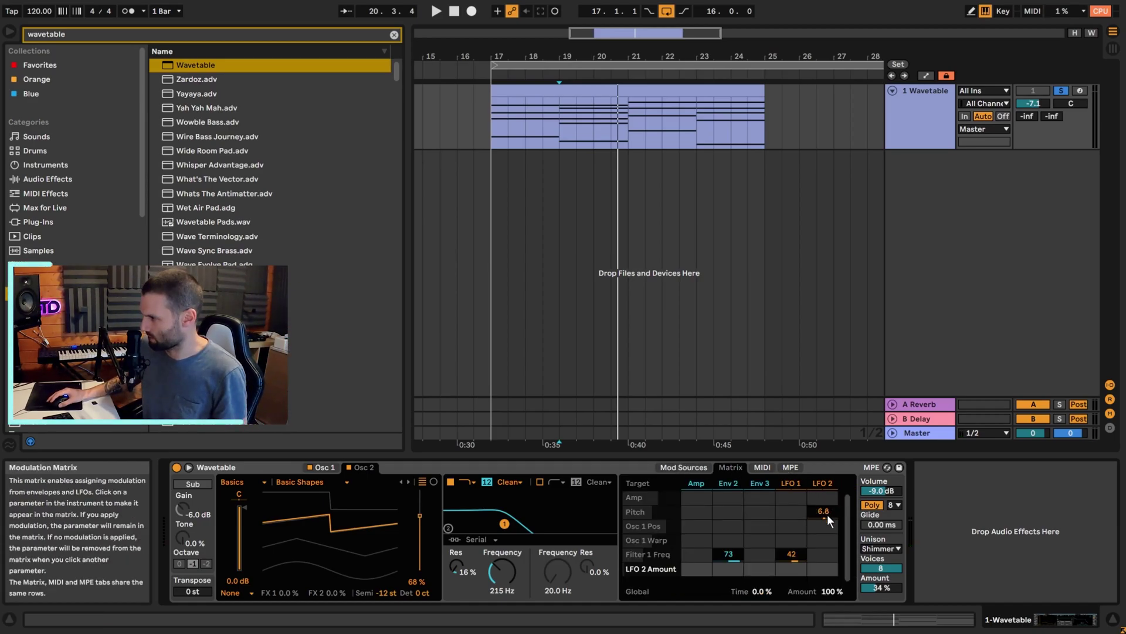
drag(826, 517, 826, 546)
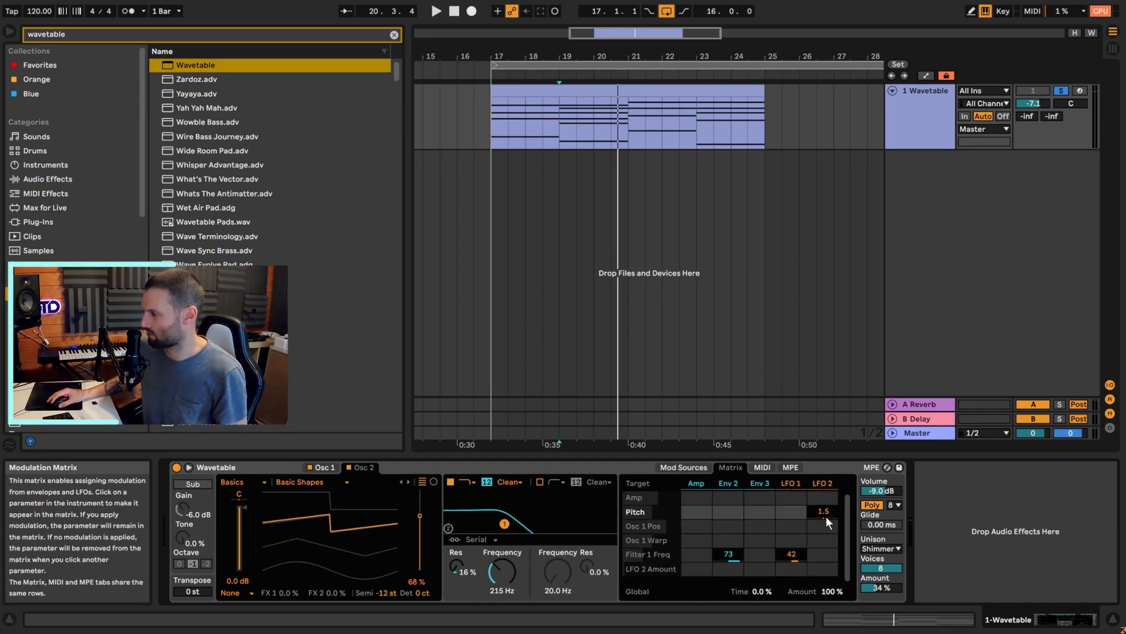
key(space)
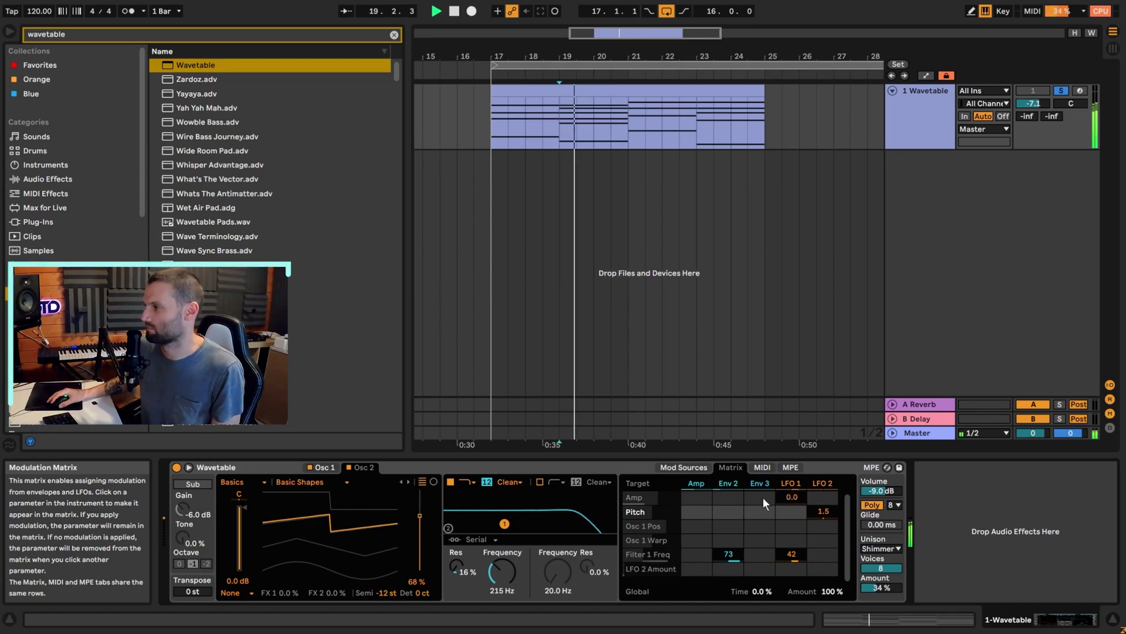
click(685, 469)
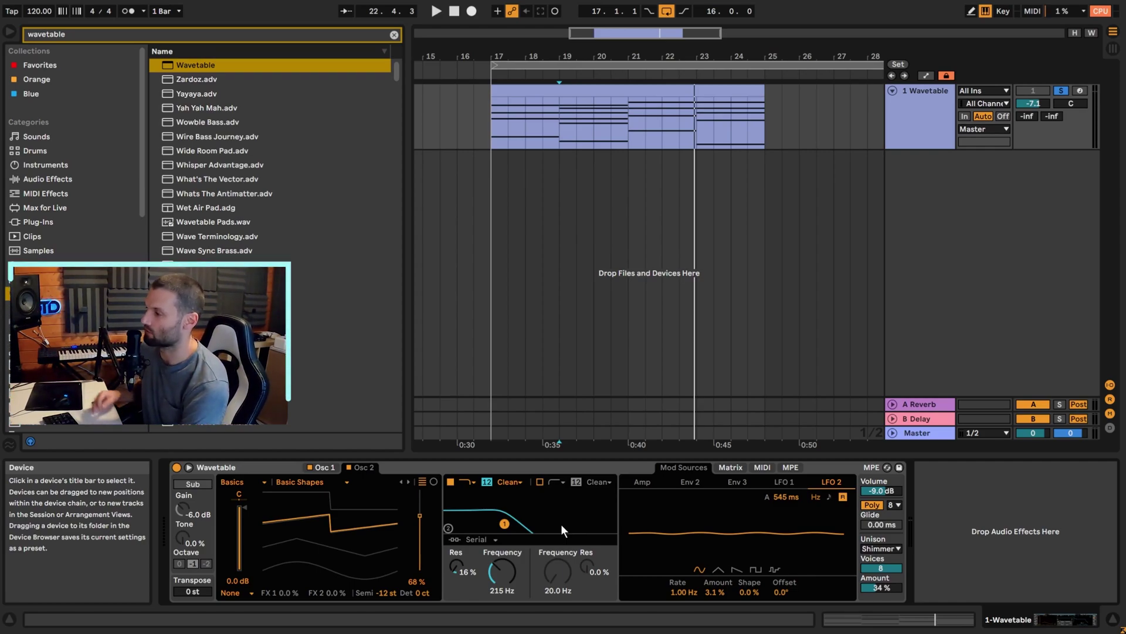
Compare the PRD and Clean circuits on the first filter and leave it set to PRD
click(515, 481)
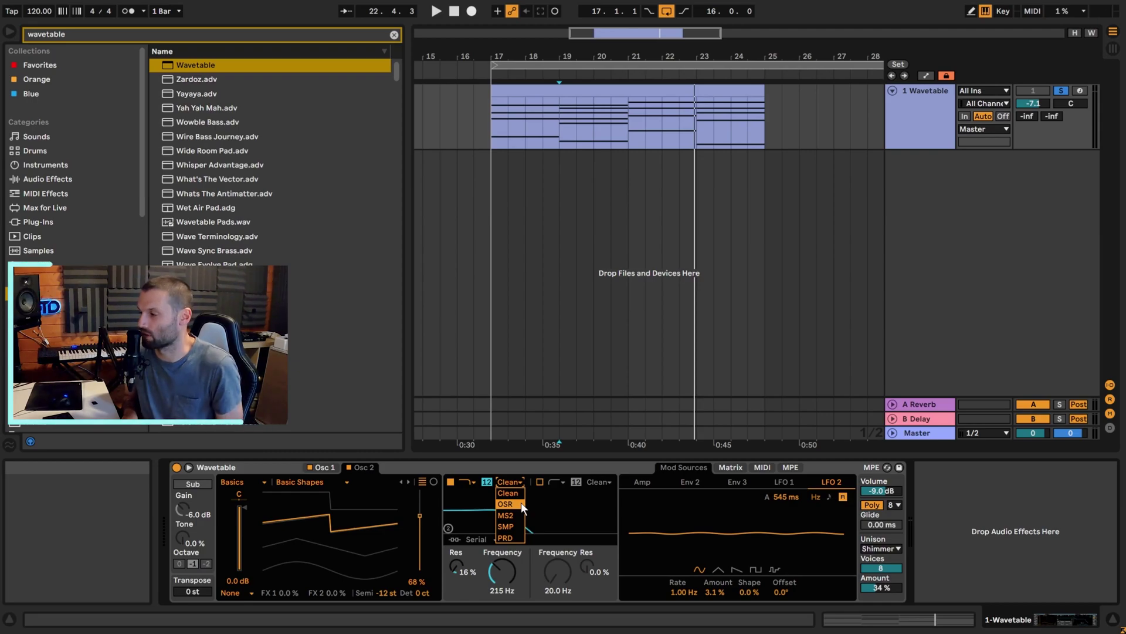
click(508, 537)
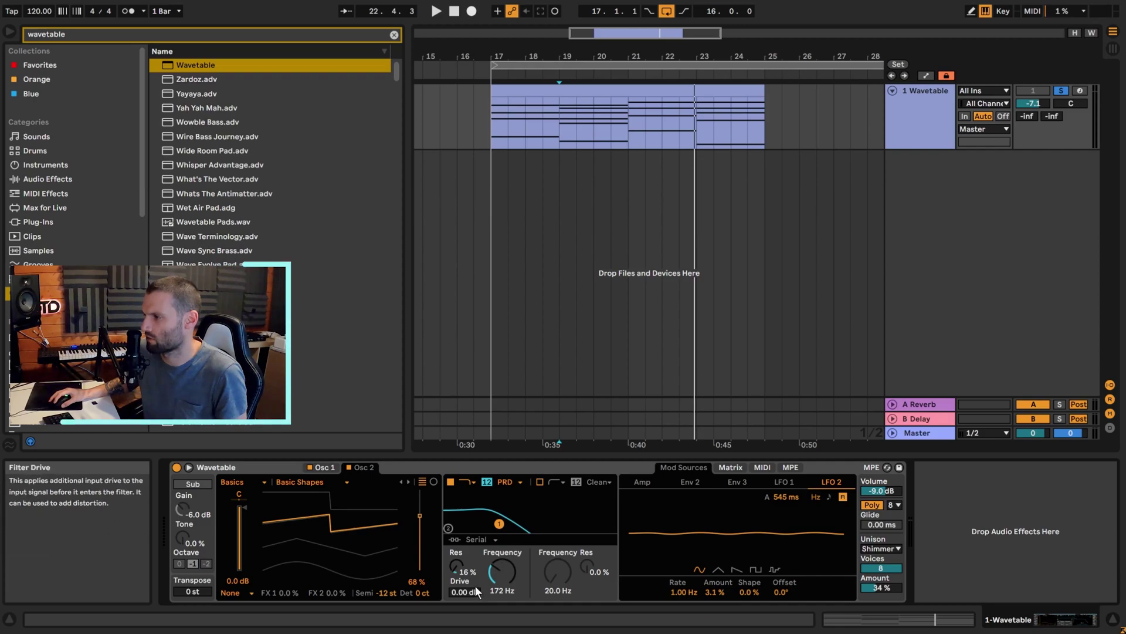
click(514, 482)
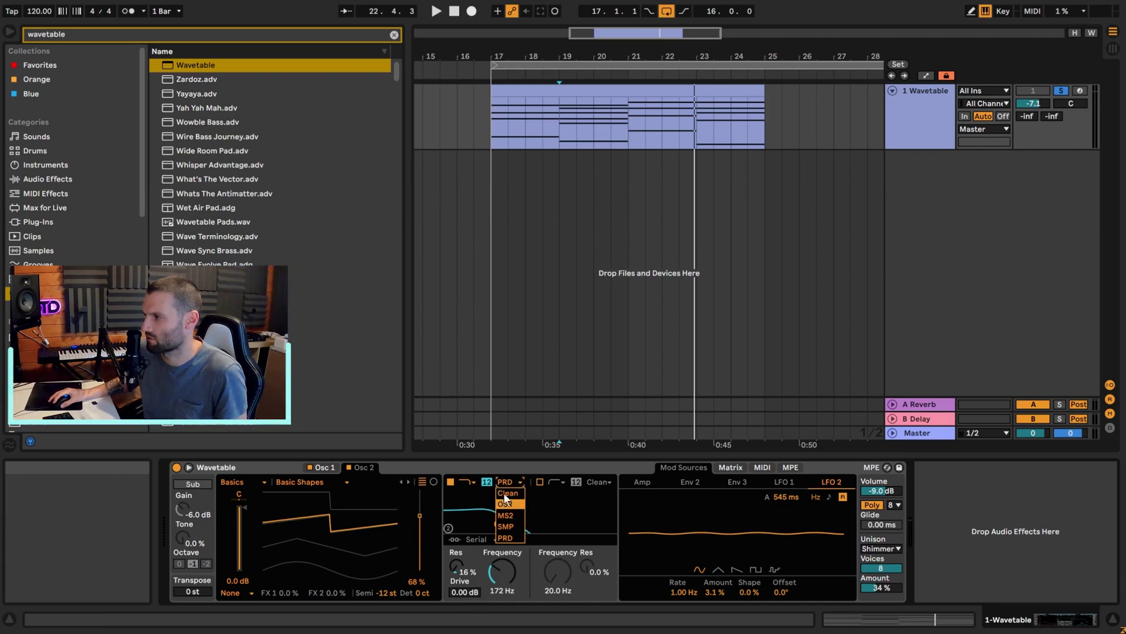
click(505, 491)
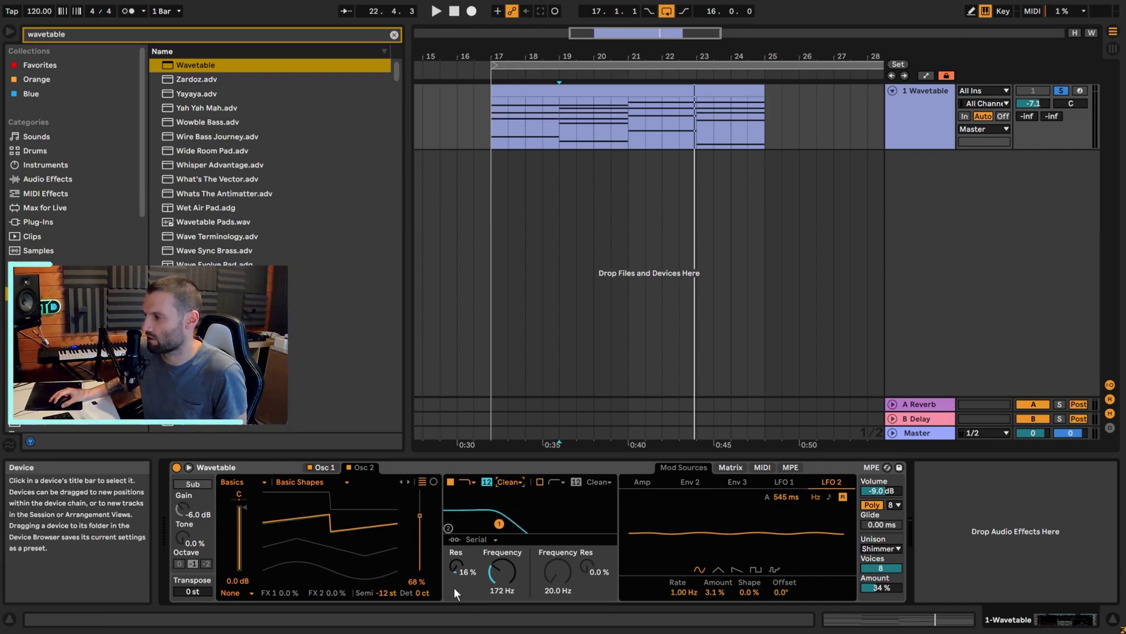
click(508, 482)
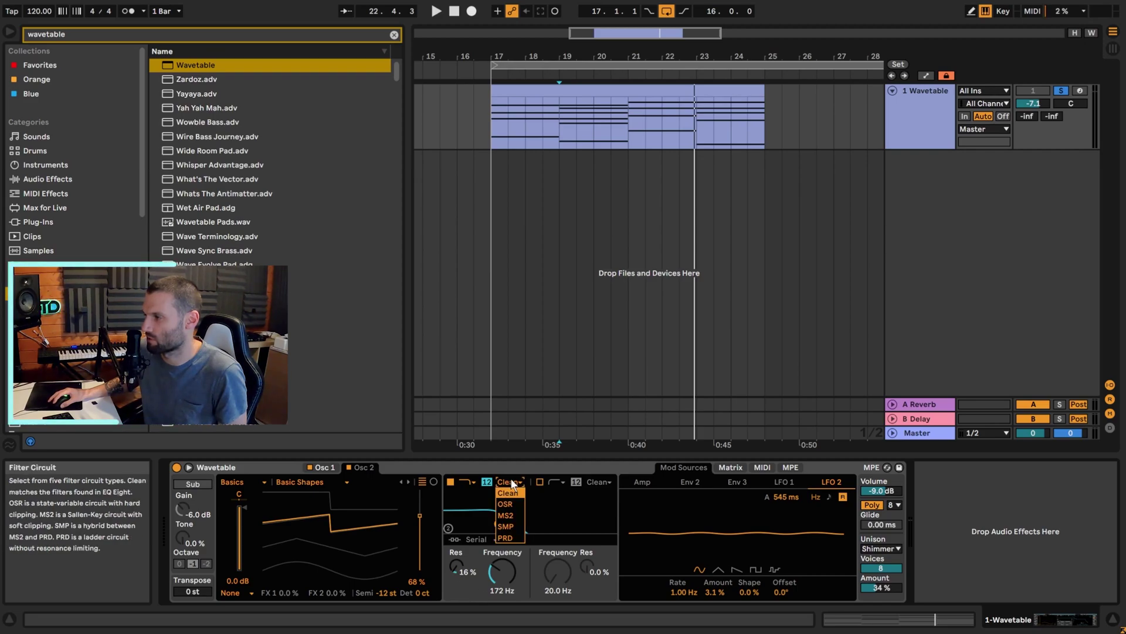
click(509, 540)
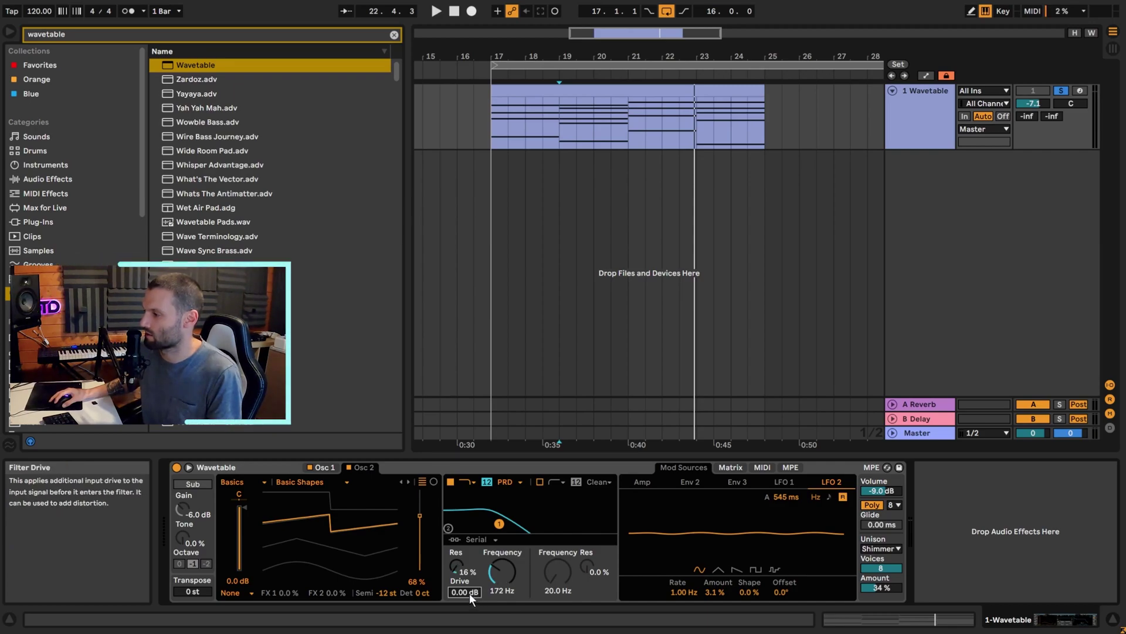
Raise the first filter's drive to 7.12 dB while auditioning the clip
key(space)
drag(469, 593, 469, 567)
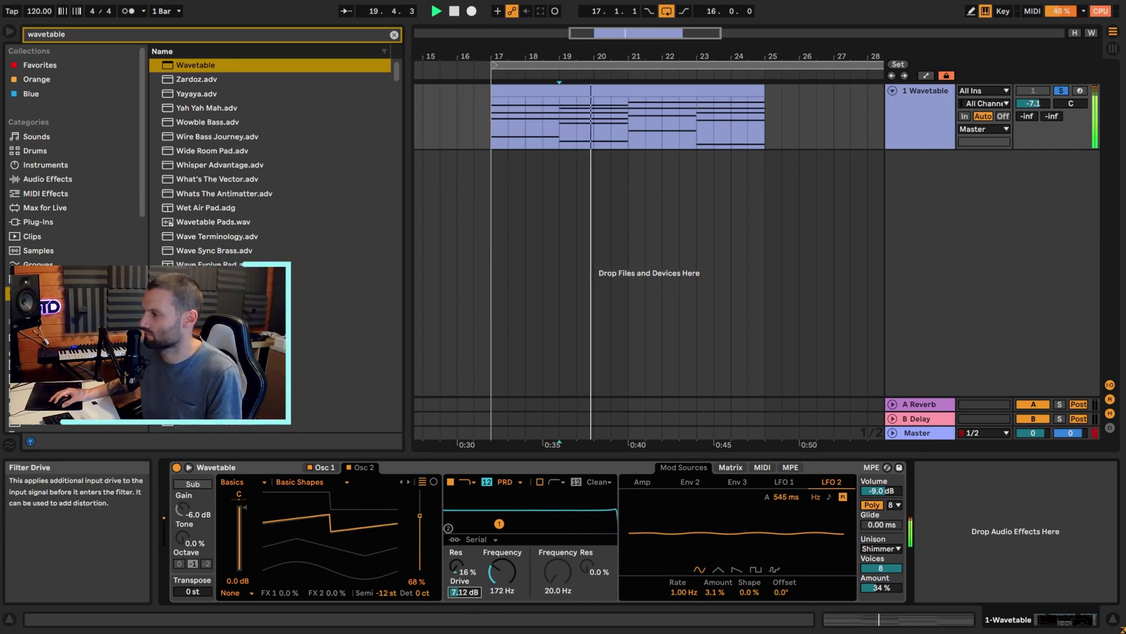
key(space)
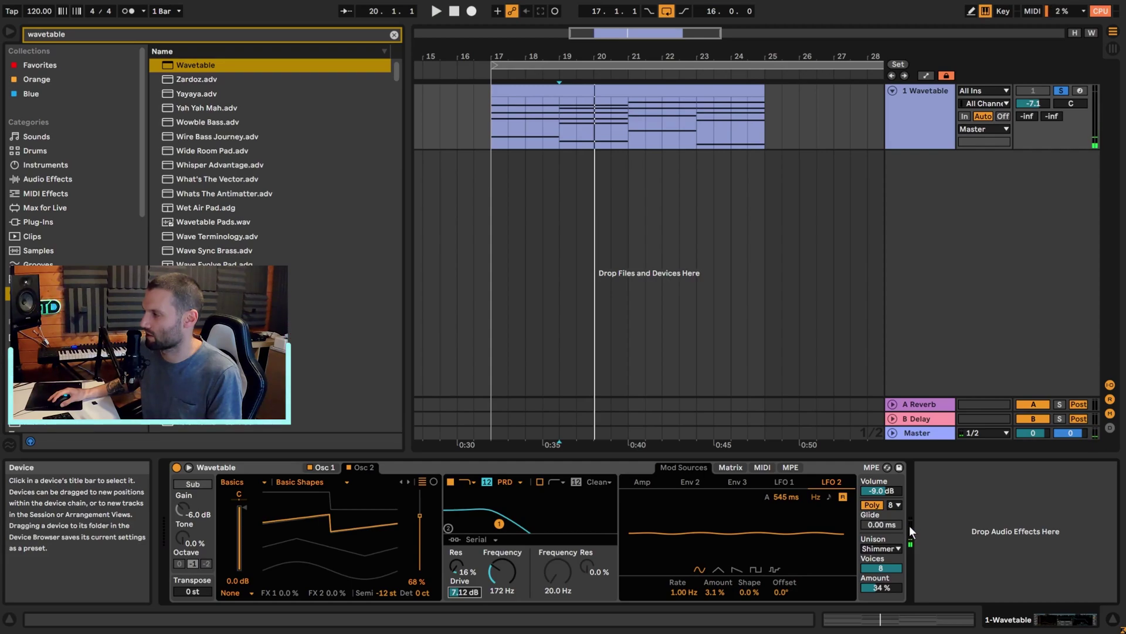
Lower the synth volume to -34 dB and raise the filter drive to 19.1 dB while auditioning the pad
click(880, 491)
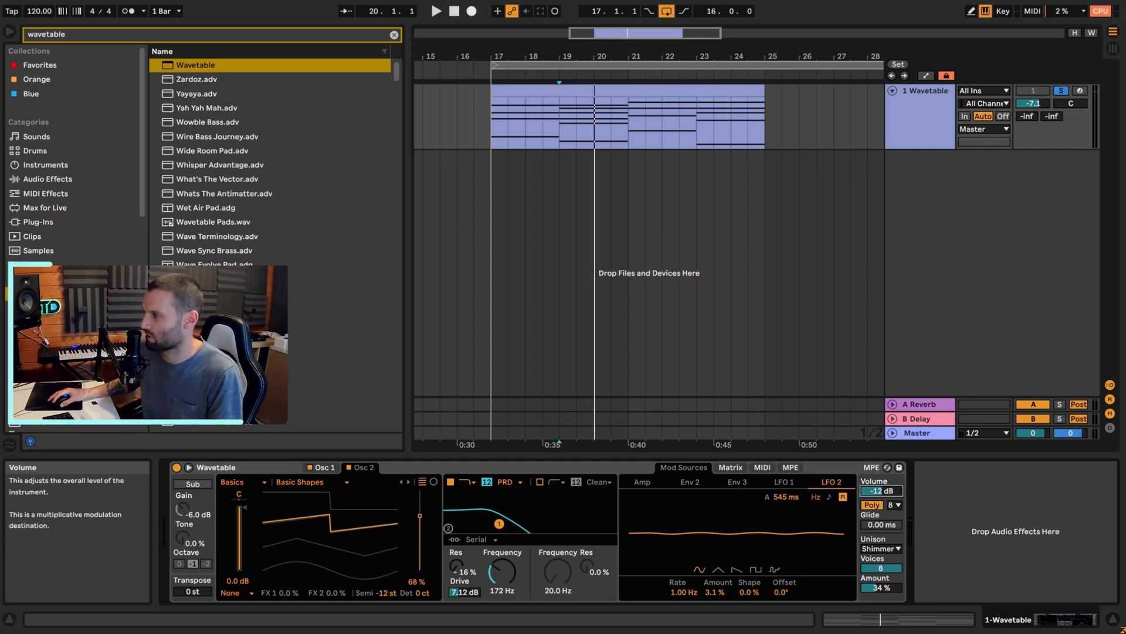
key(space)
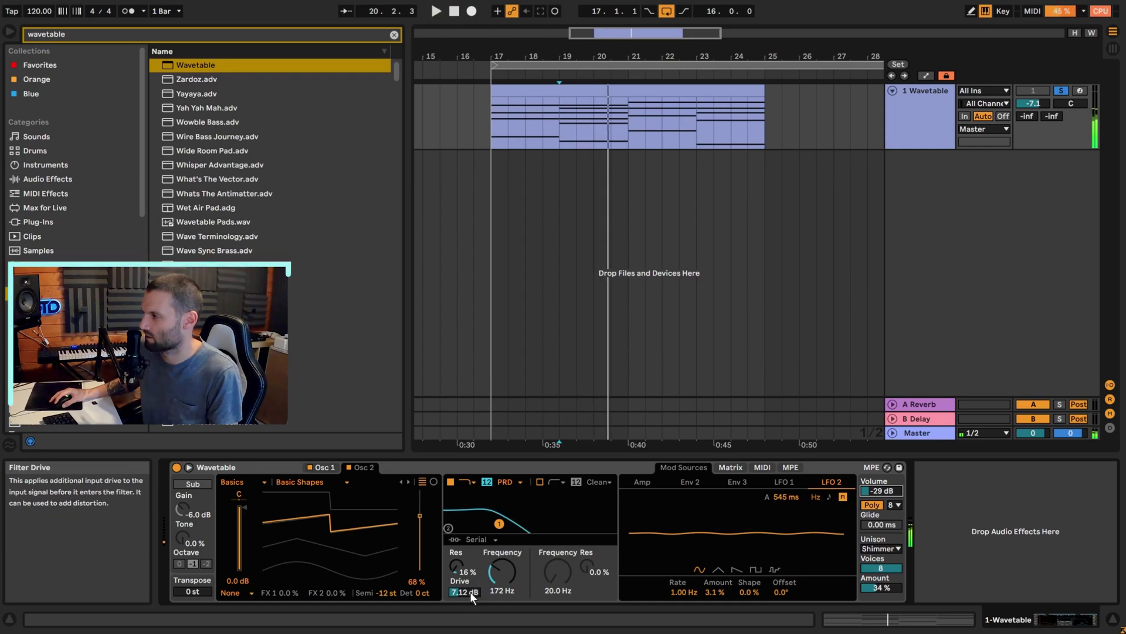
drag(470, 591, 470, 582)
key(space)
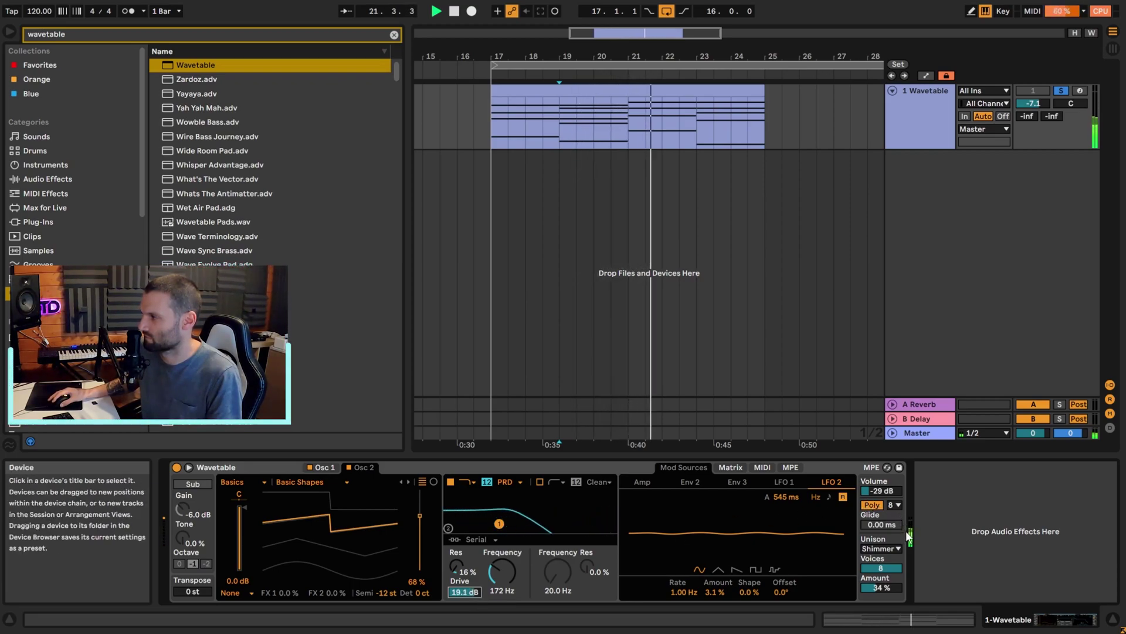
drag(880, 491, 880, 496)
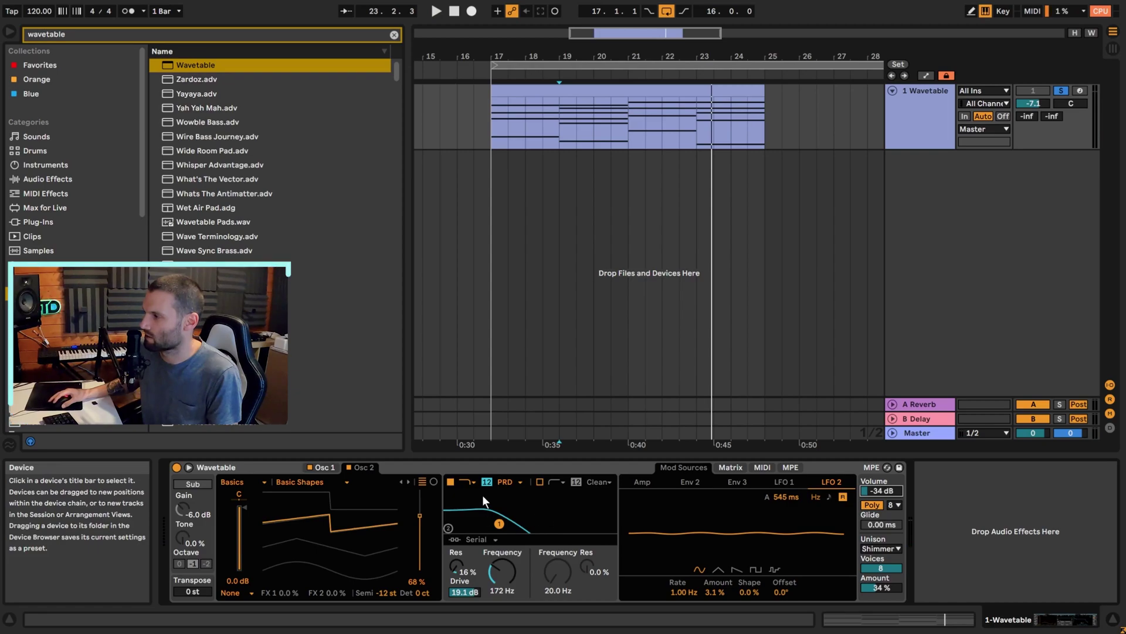
Set the first filter's resonance to 57% and its drive to 24.0 dB while auditioning the pad
click(457, 566)
drag(456, 566, 456, 550)
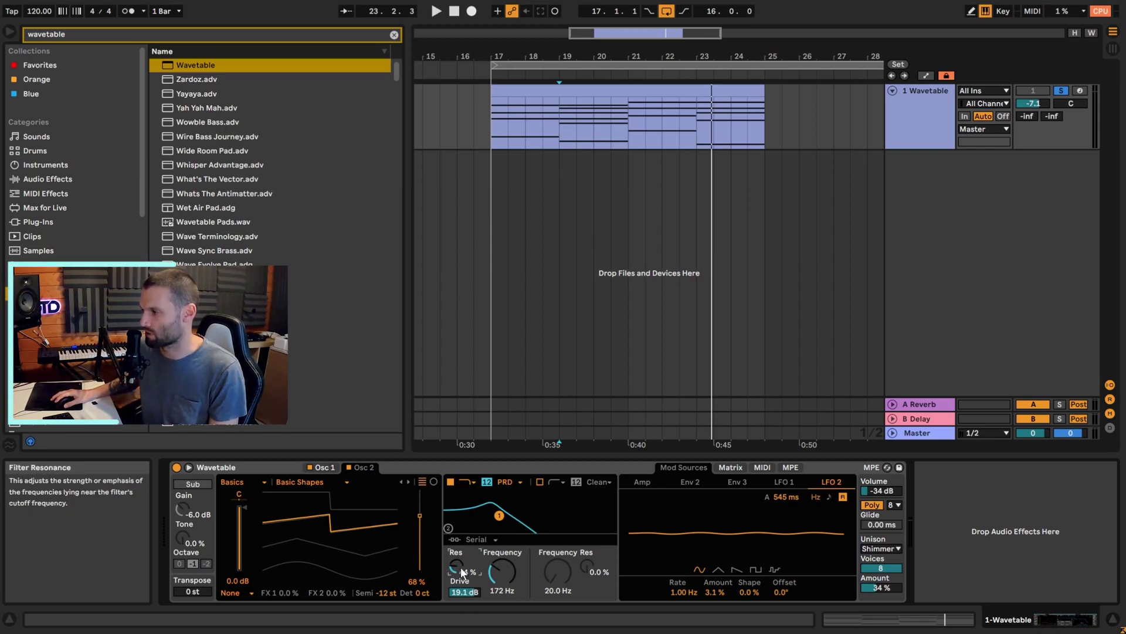
key(space)
drag(460, 567, 460, 515)
drag(473, 591, 473, 573)
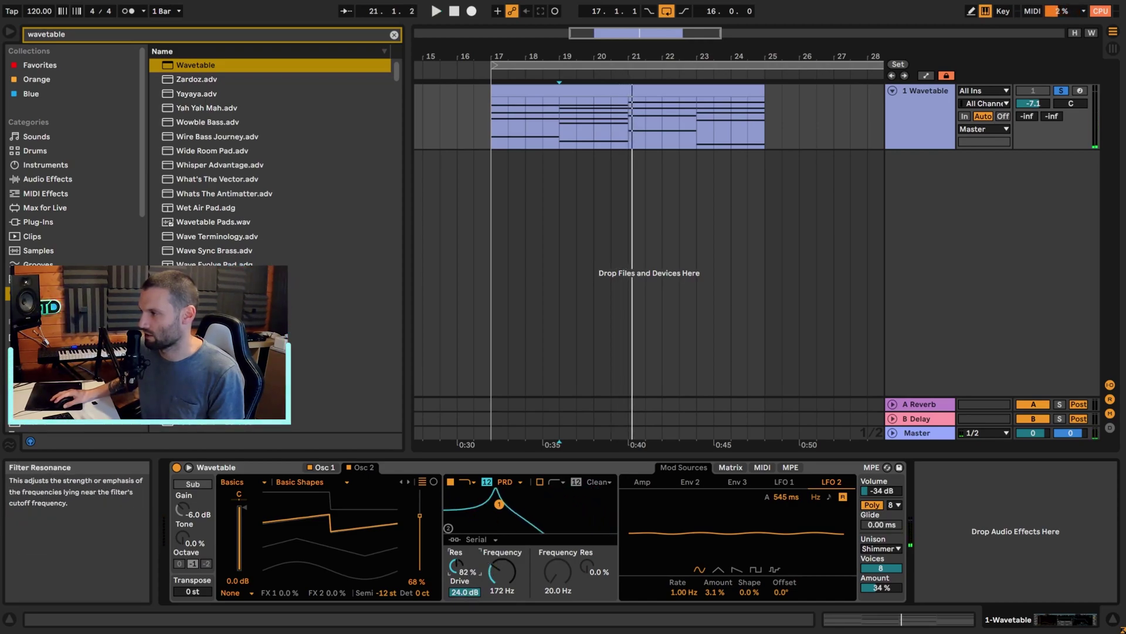
drag(456, 567, 455, 584)
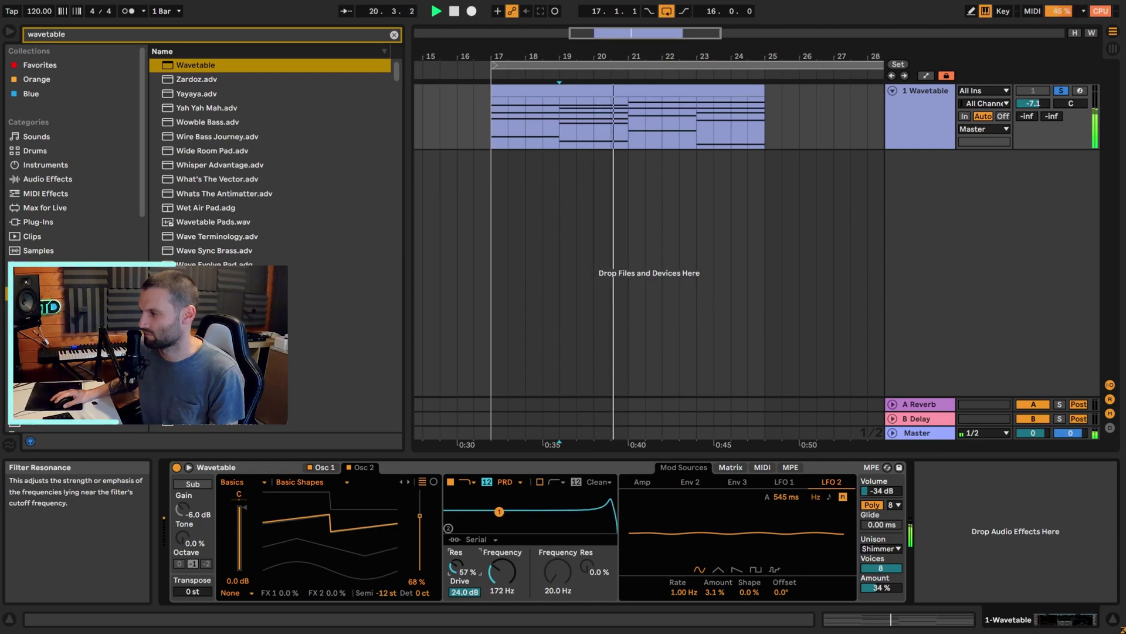
key(space)
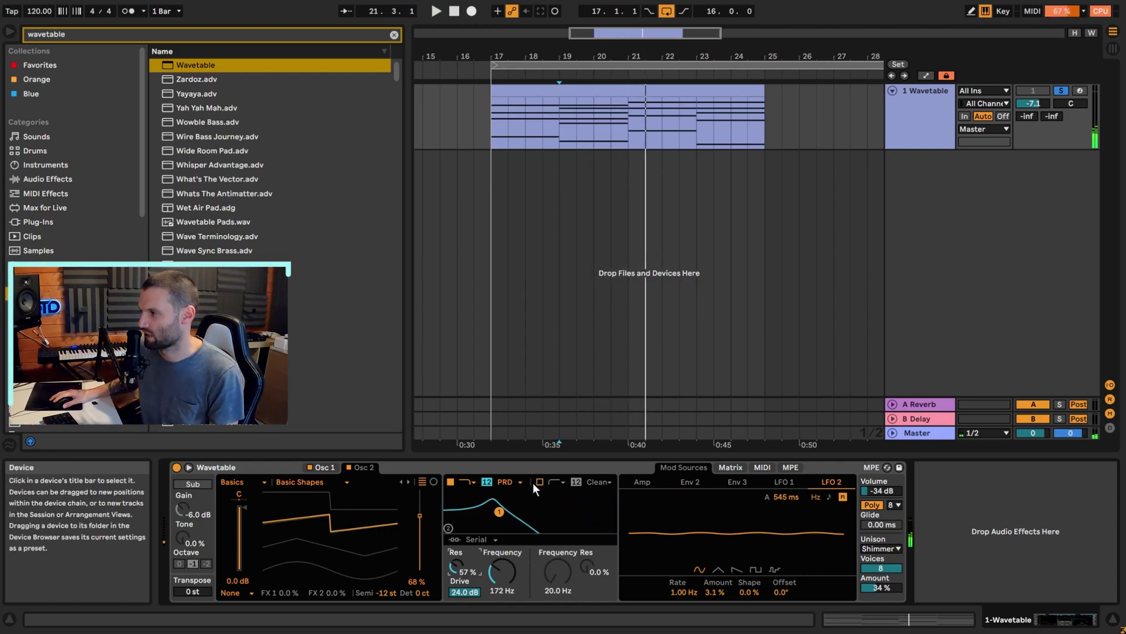
Switch the first filter's slope to 24 dB and reduce its drive to 23.1 dB while auditioning the clip
click(473, 482)
click(474, 487)
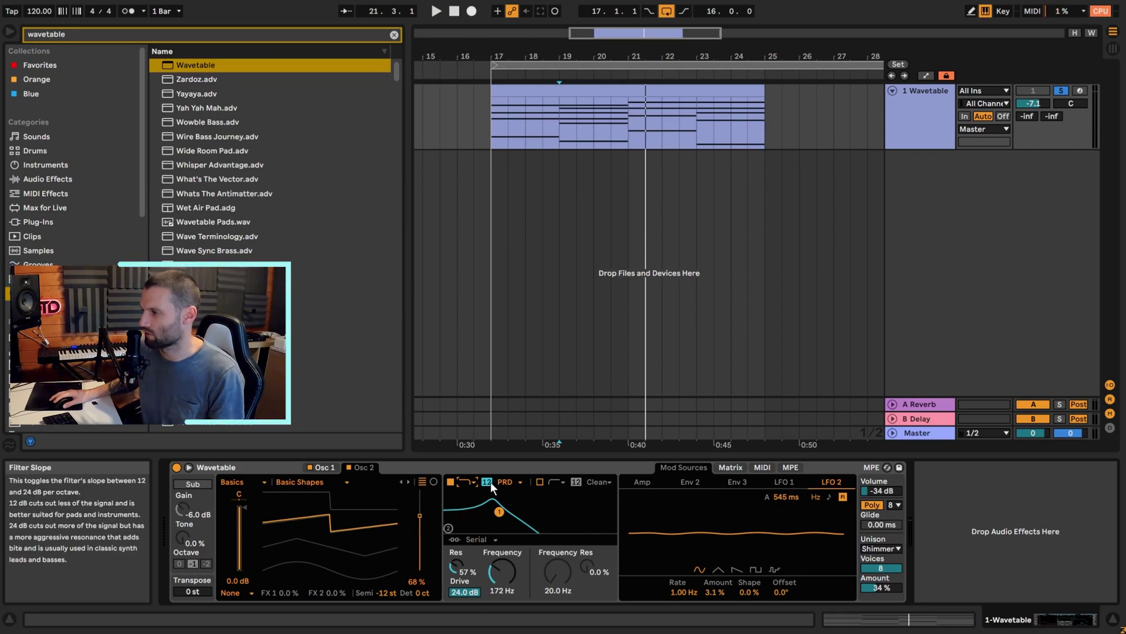
click(487, 482)
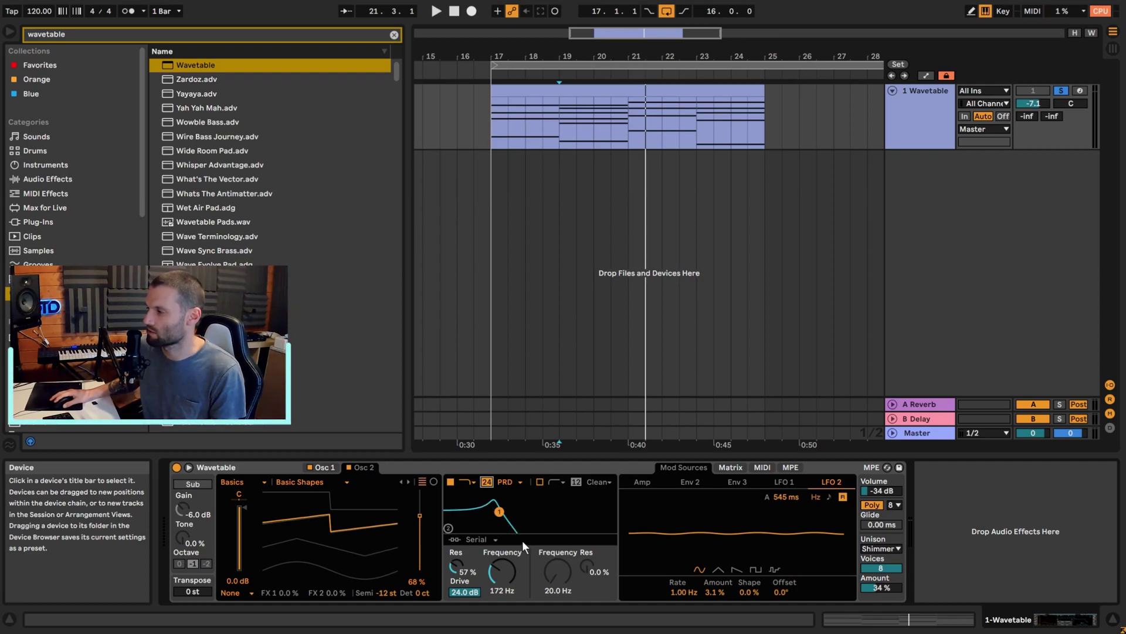
key(space)
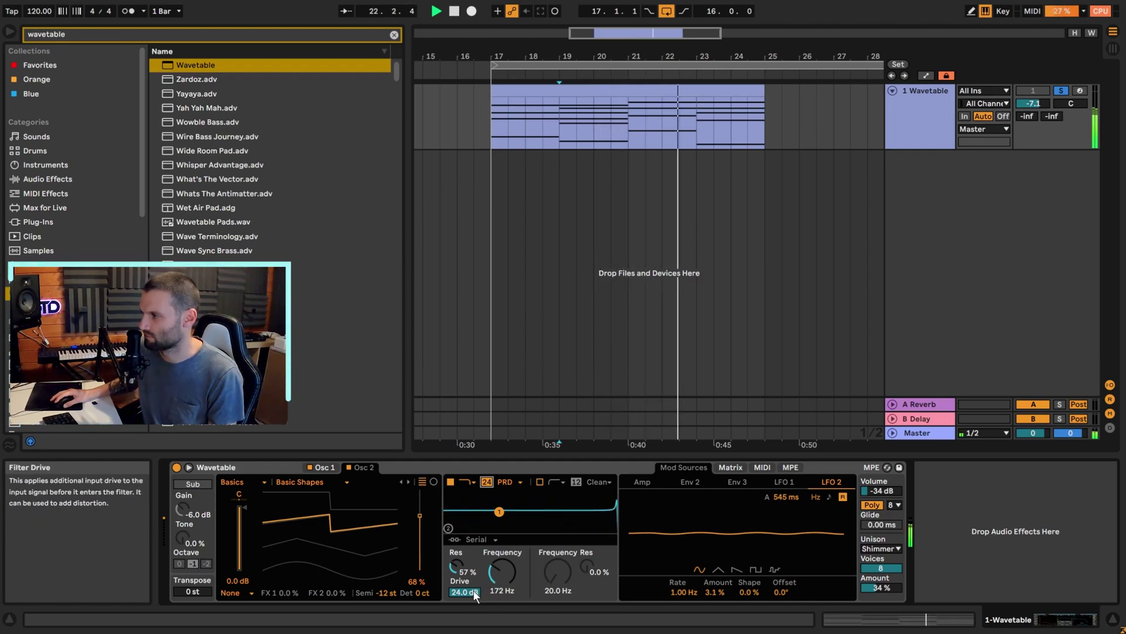
drag(473, 590, 473, 595)
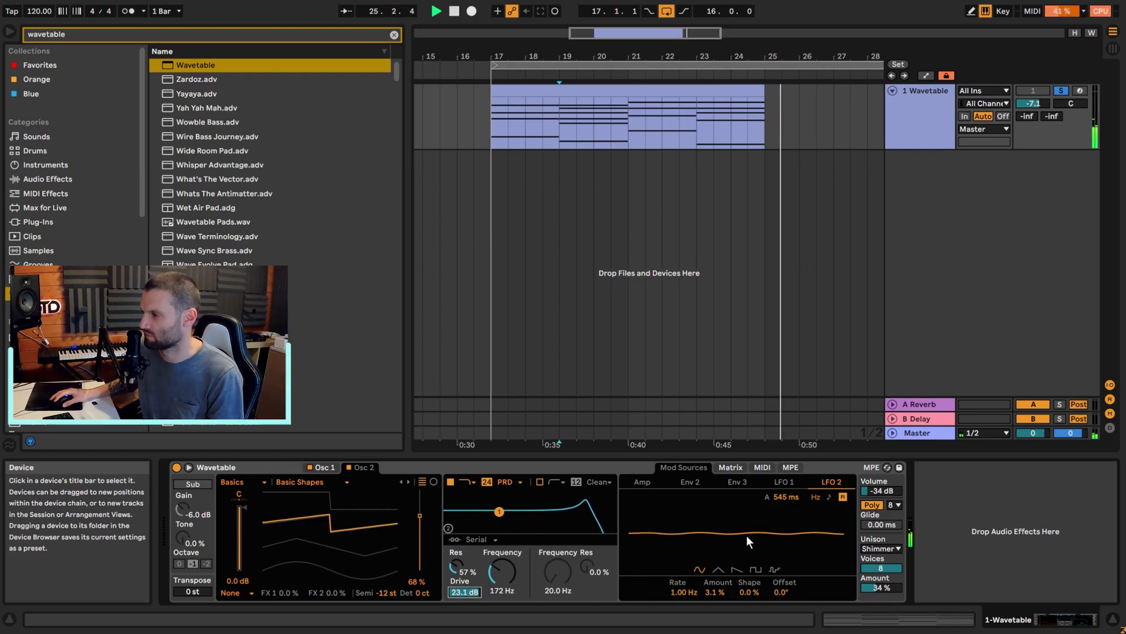
key(space)
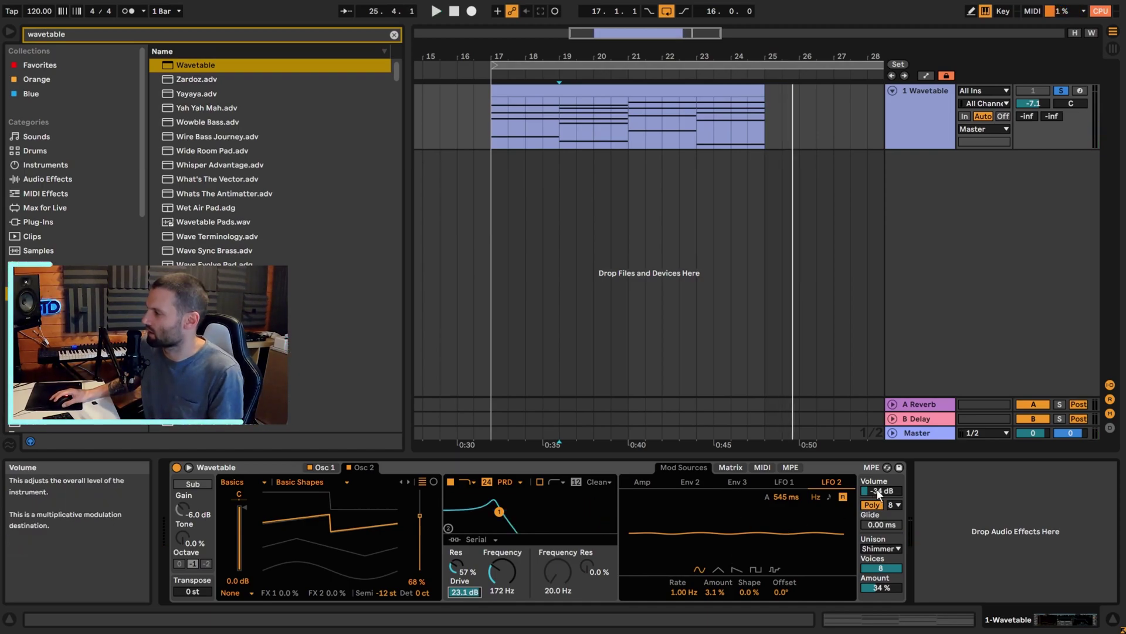
Lower the synth's overall volume to -36 dB while auditioning from bar 19
key(space)
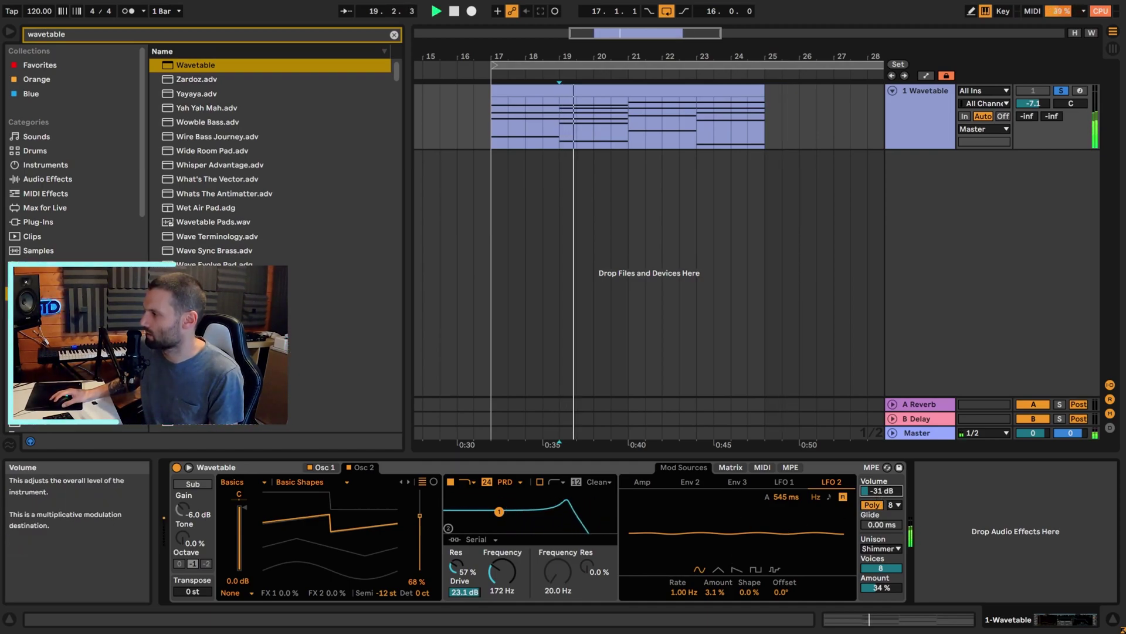
drag(879, 491, 880, 494)
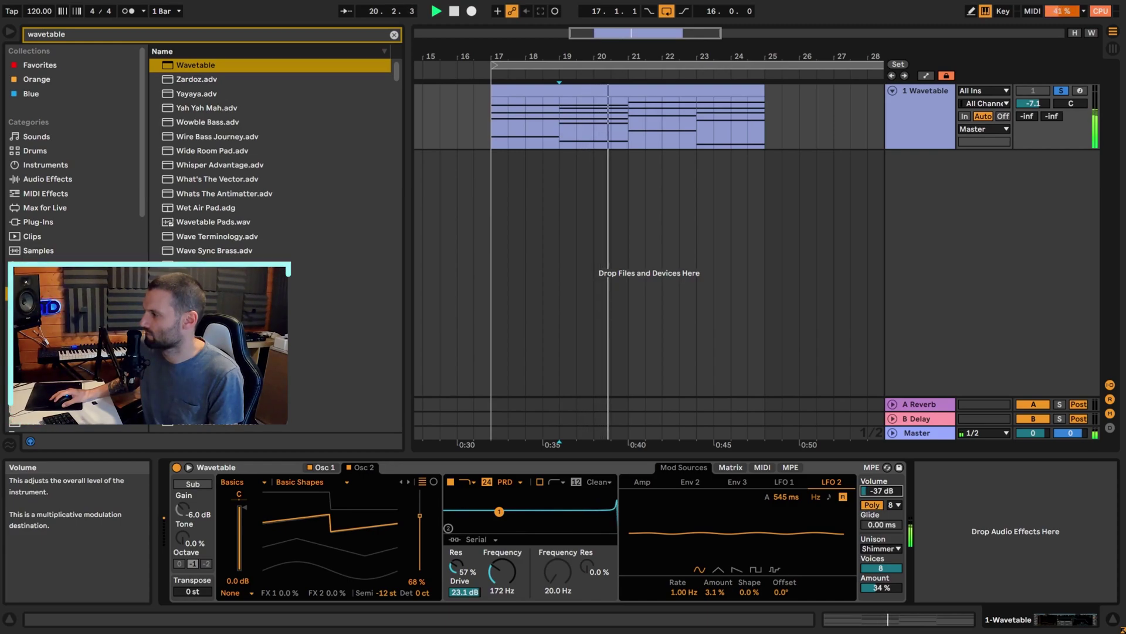
key(space)
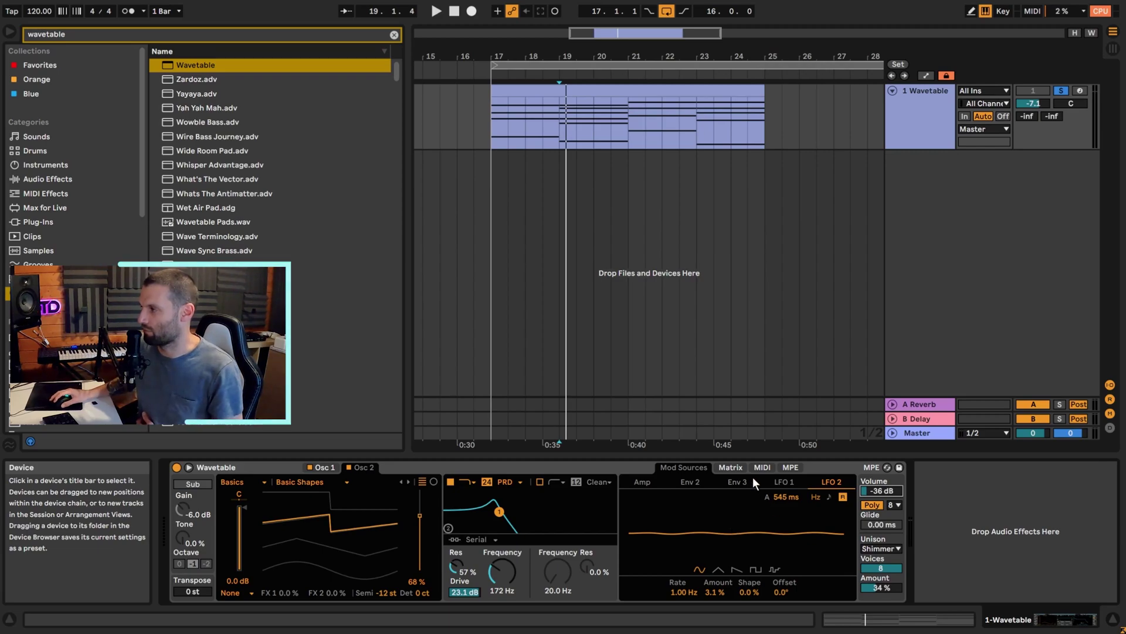
click(726, 469)
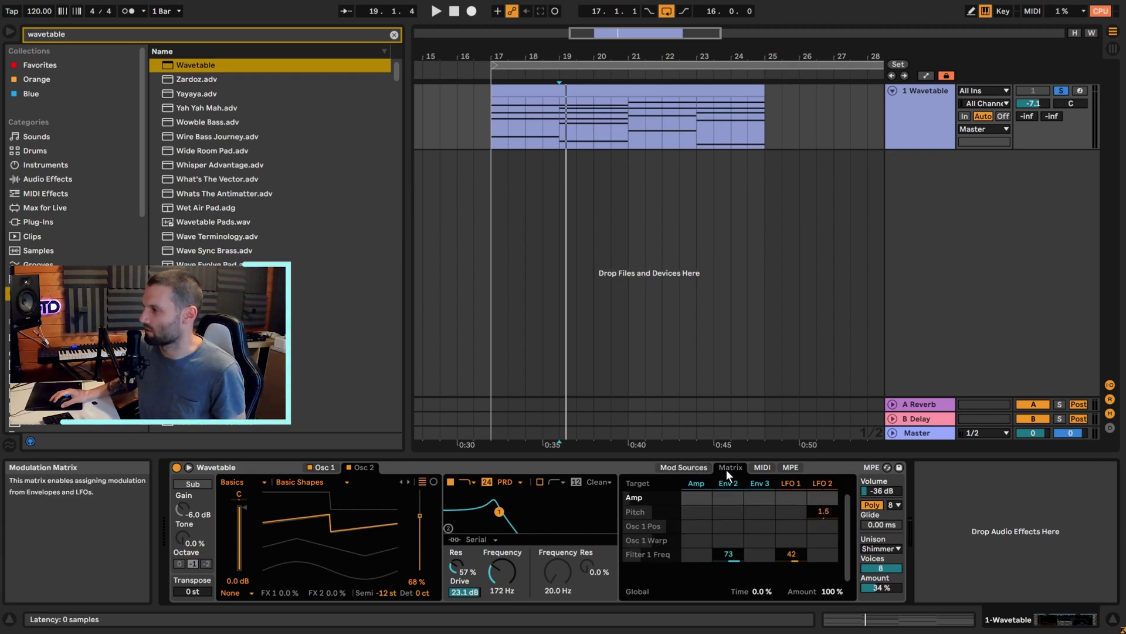
click(762, 467)
click(790, 466)
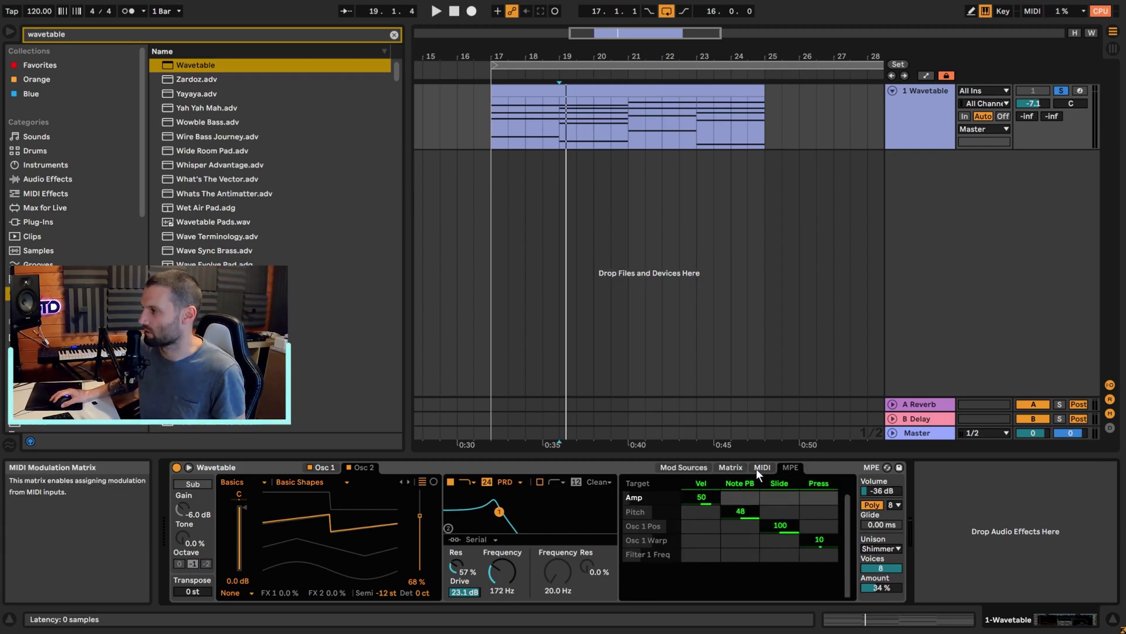
click(755, 468)
click(716, 470)
click(709, 468)
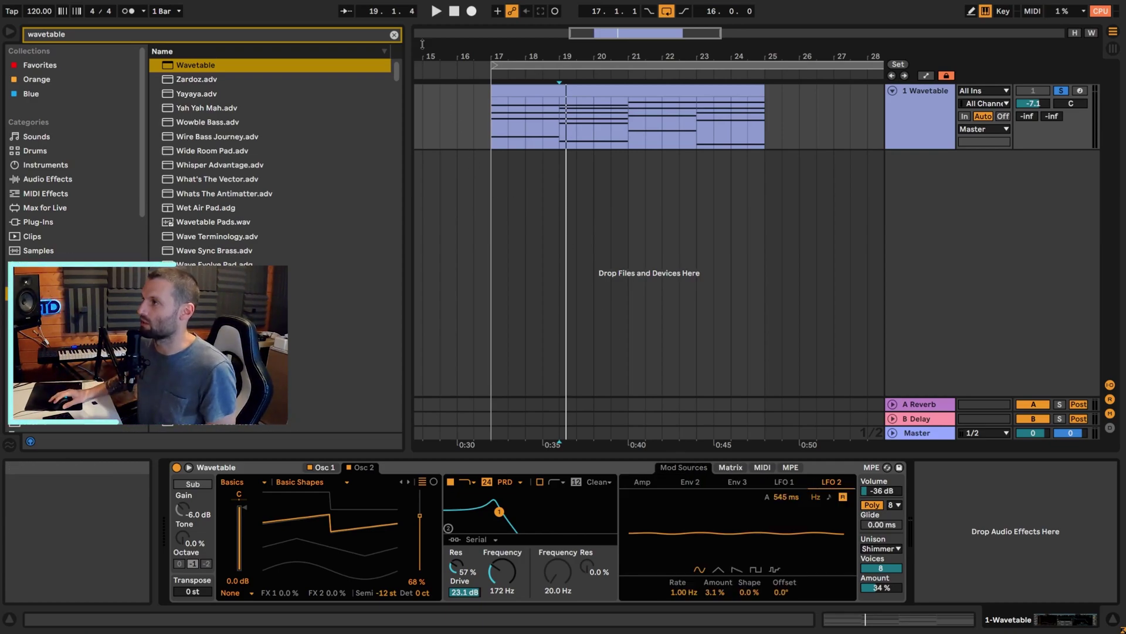
Search the browser for "eq", add EQ Eight after the Wavetable synth, and audition the clip through it
click(394, 35)
text(eq)
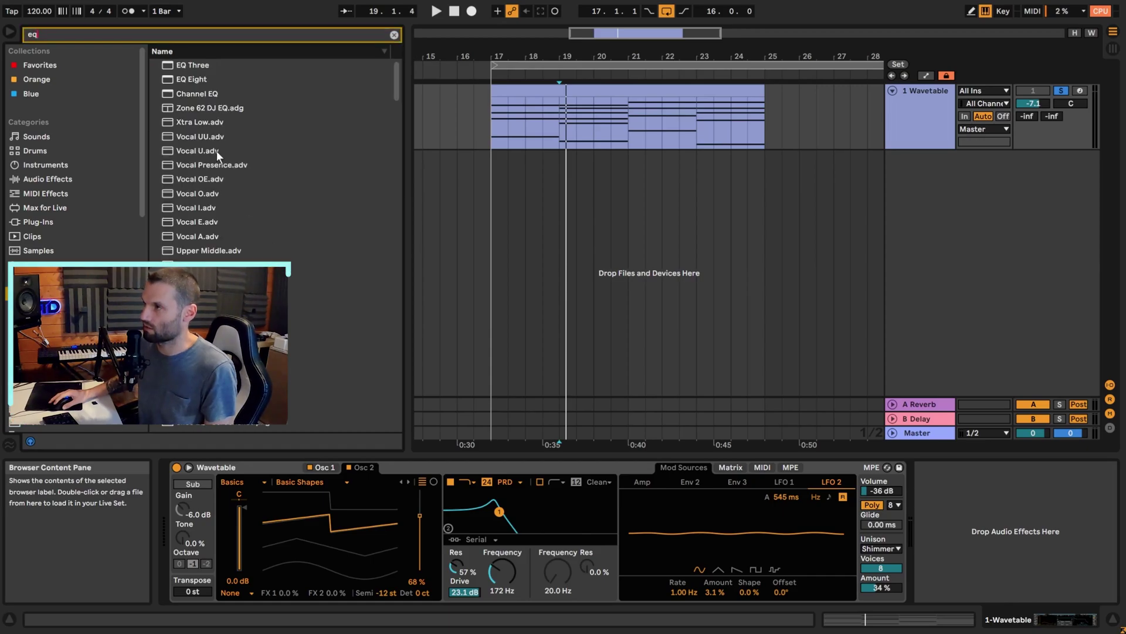
double_click(208, 80)
key(space)
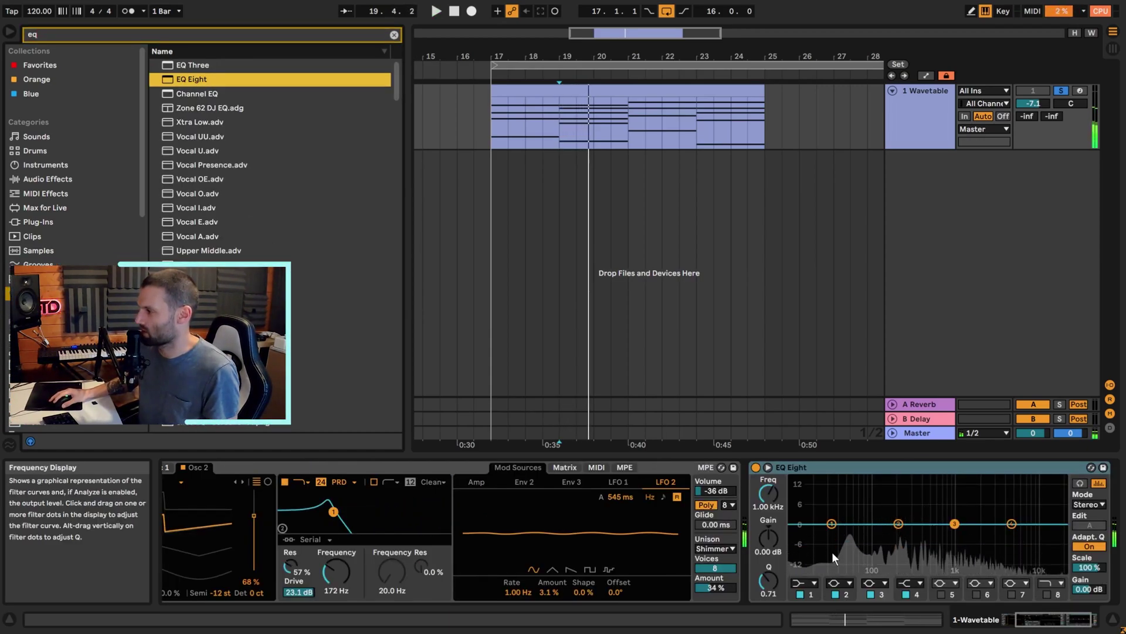
key(space)
Set EQ Eight's band 1 to a low-cut filter at 66.7 Hz with a Q of 0.85 and audition it
click(805, 582)
click(812, 515)
drag(832, 534, 860, 531)
key(space)
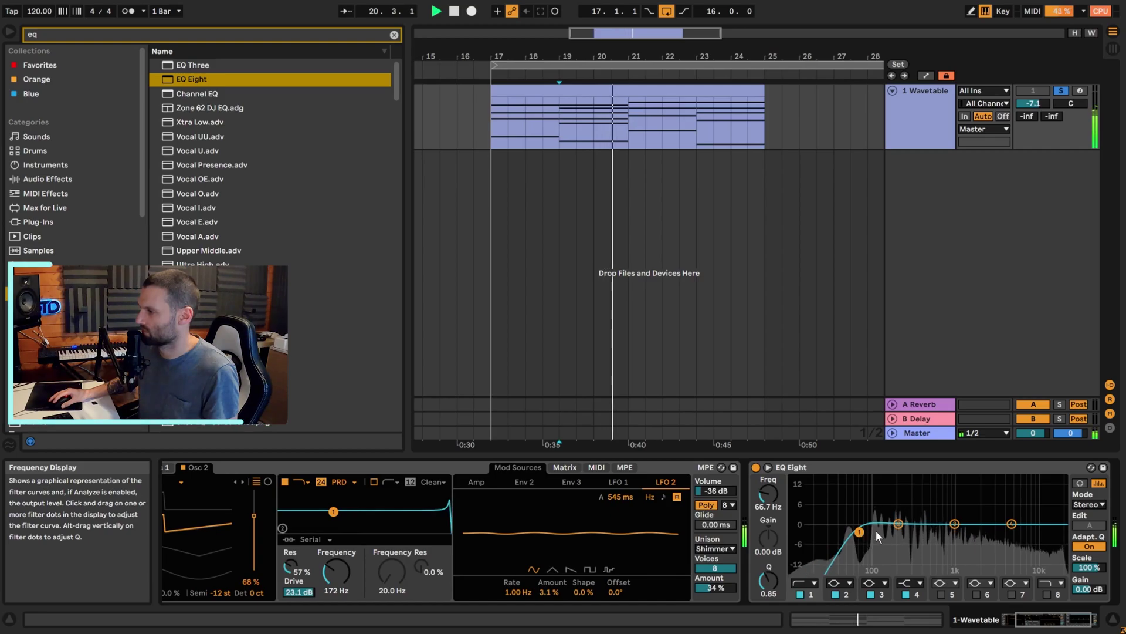
key(space)
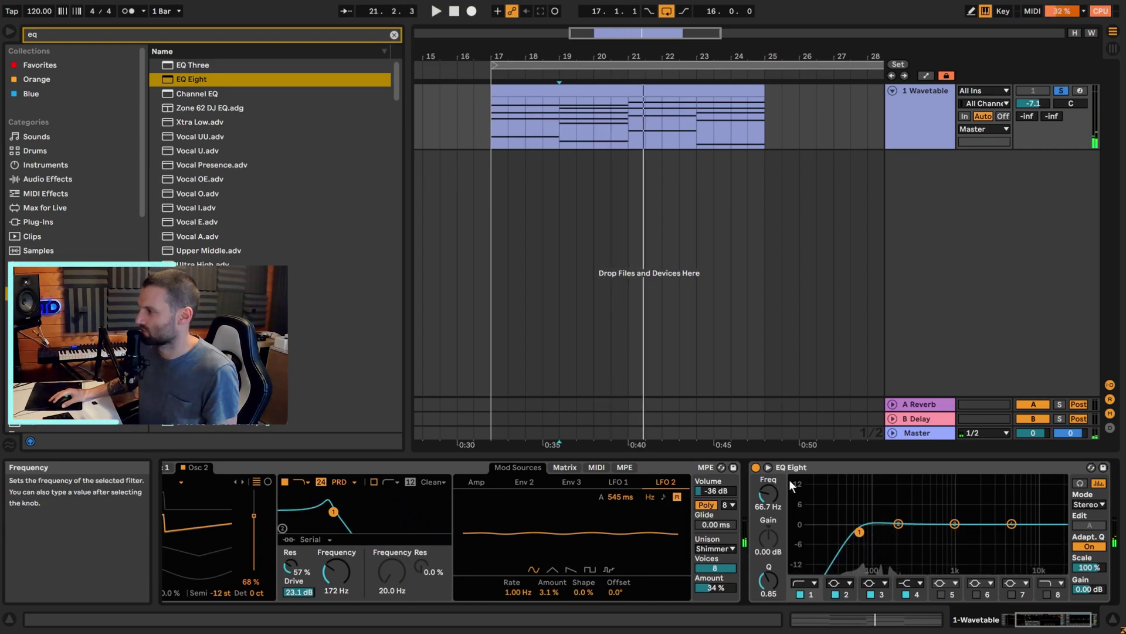
Cut EQ Eight's band 2 by 3.10 dB at 194 Hz and enable band 8 as a high cut at 10.0 kHz, Q 0.75, while auditioning
mouse_move(823, 524)
mouse_down()
mouse_move(822, 510)
mouse_move(821, 533)
mouse_up()
key(space)
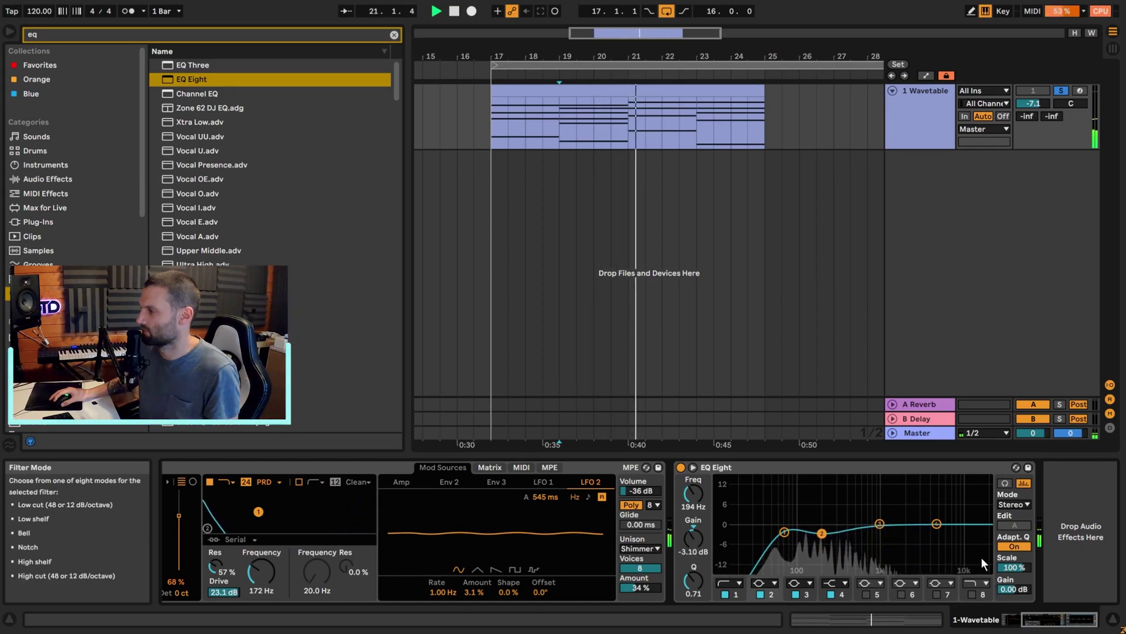
click(973, 592)
click(973, 590)
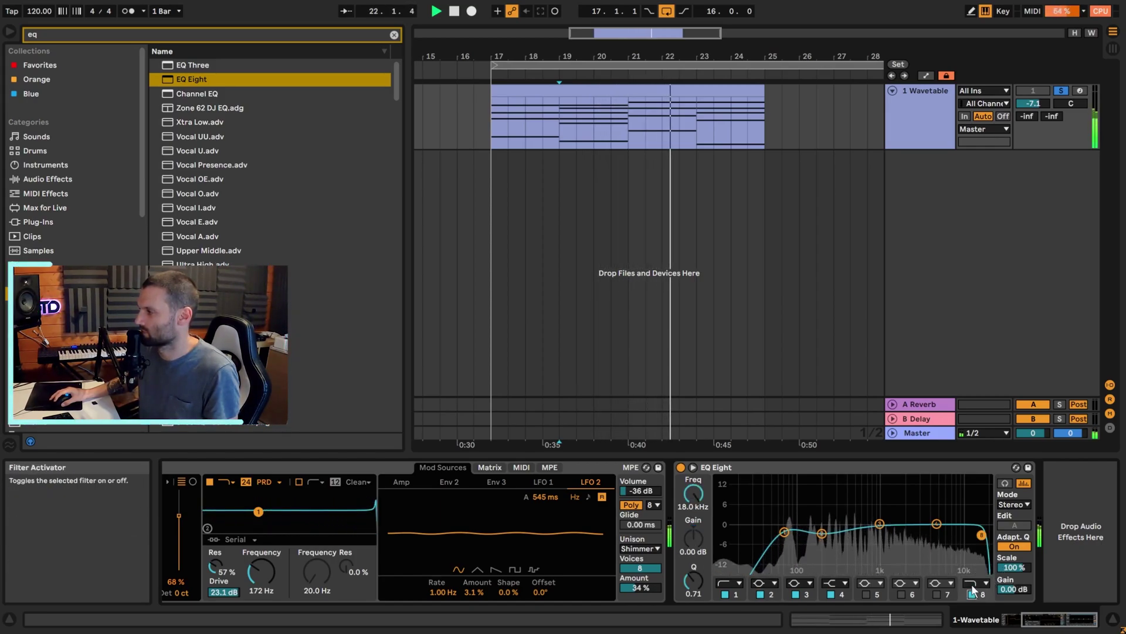
drag(978, 540, 976, 534)
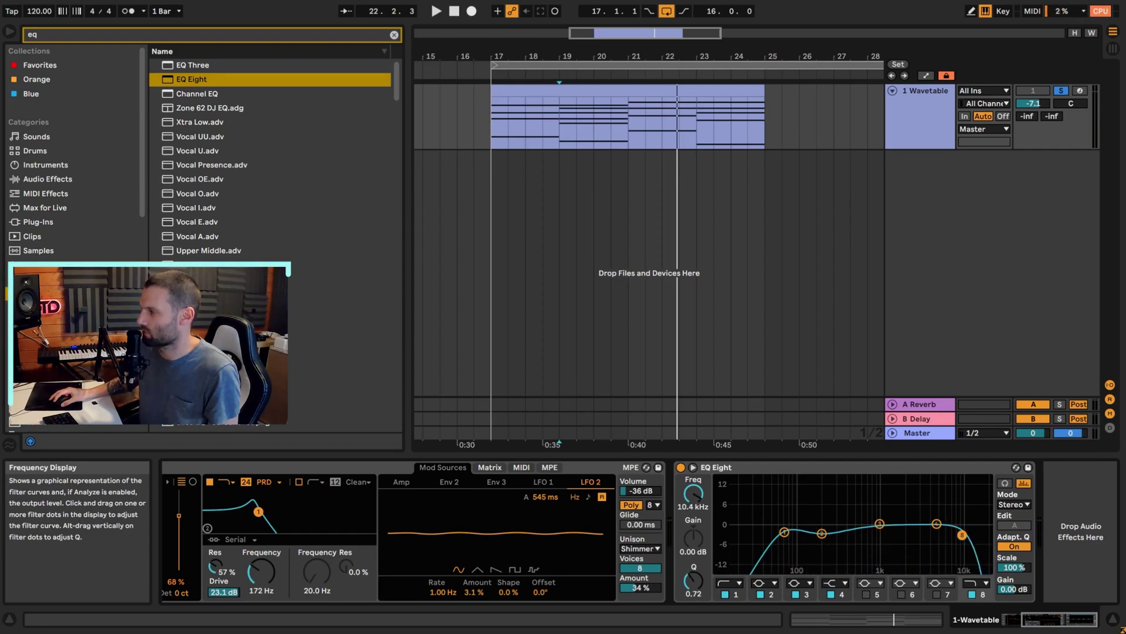
key(space)
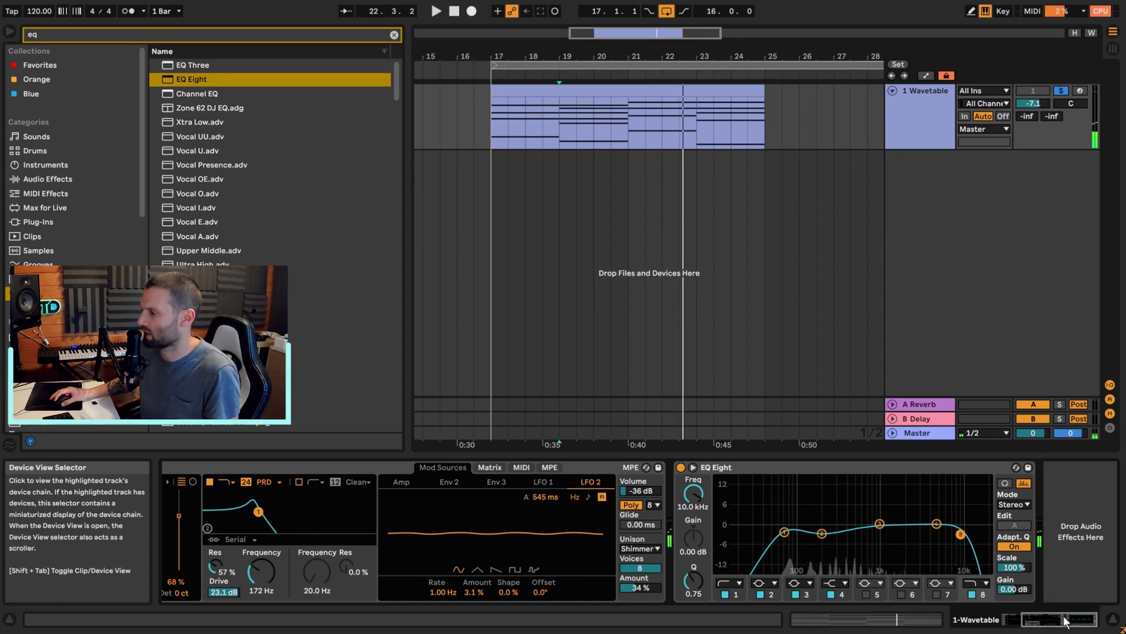
Search the browser for "delay" and add the default Delay effect after EQ Eight
click(394, 35)
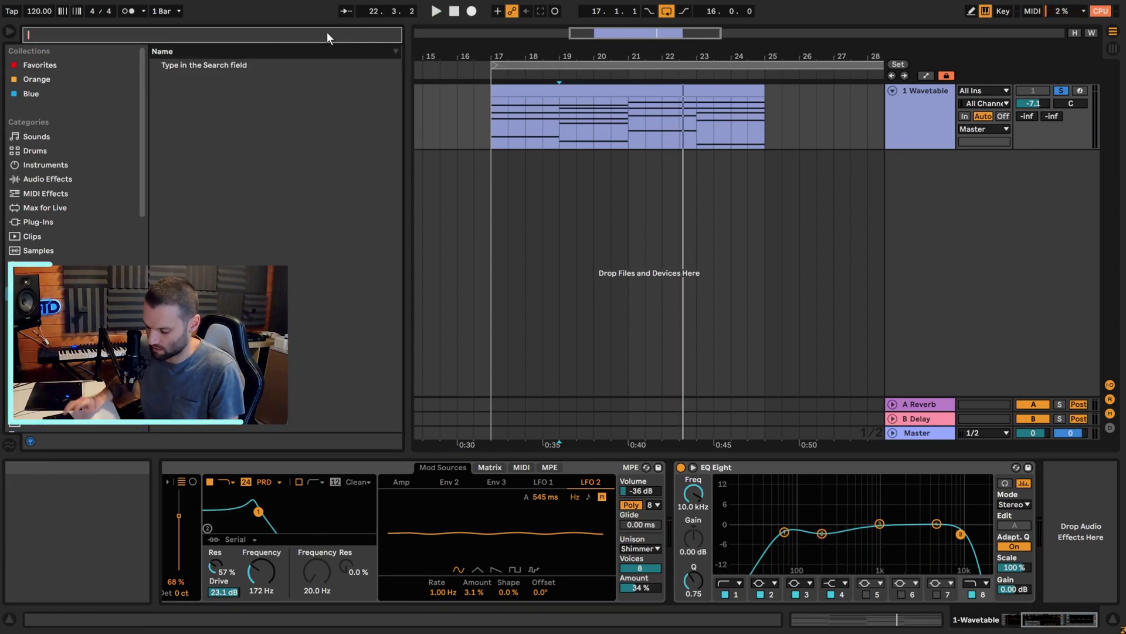
text(delay)
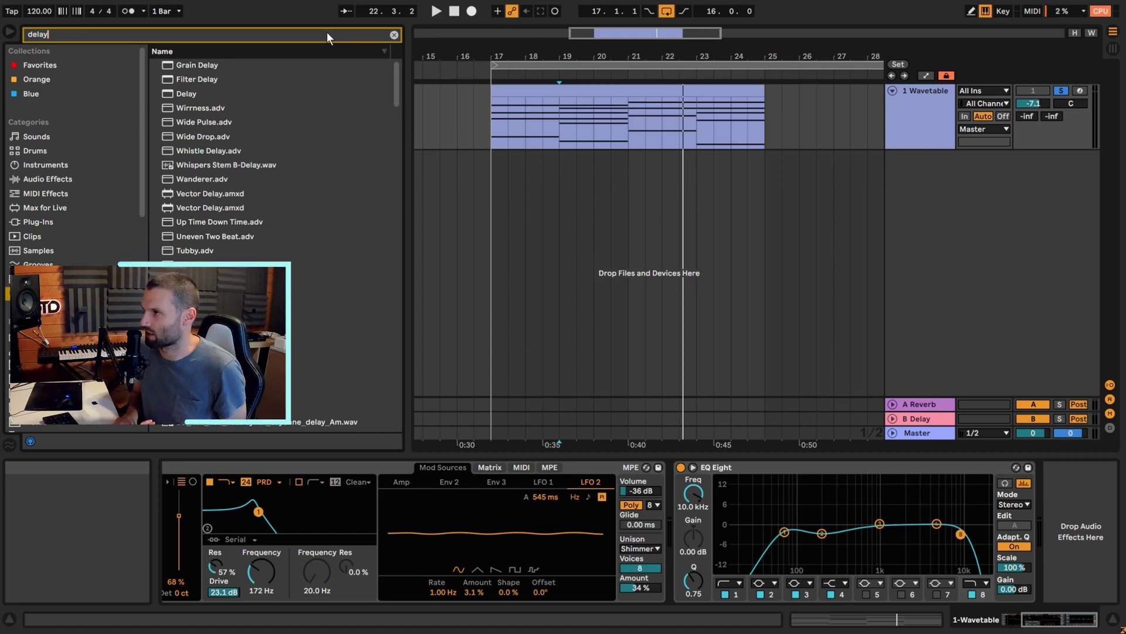
key(Return)
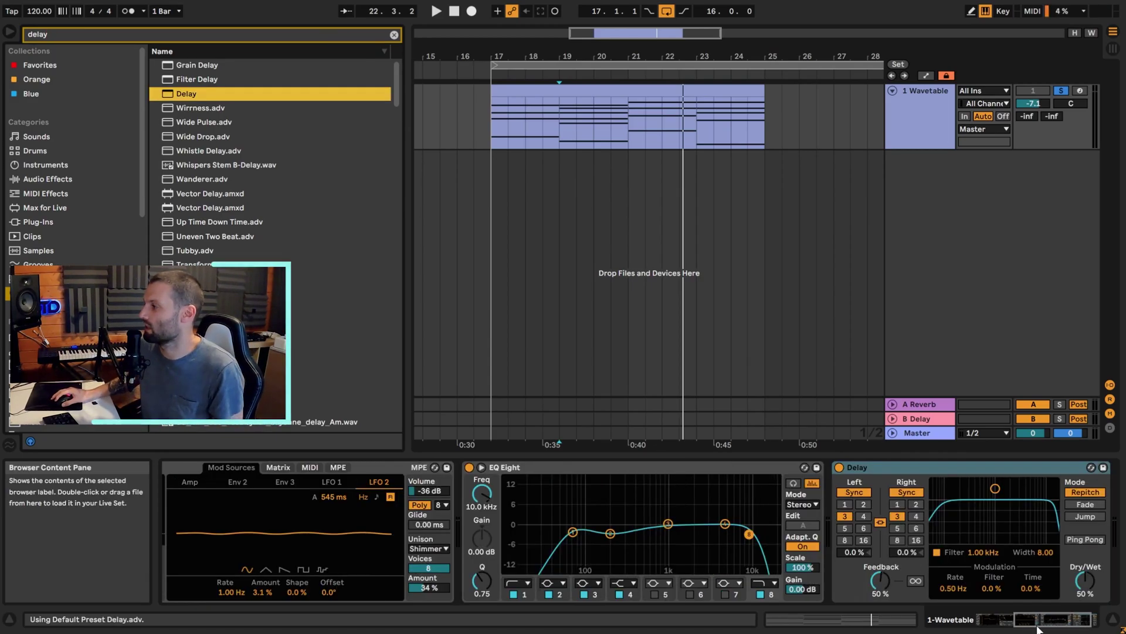
Set the Delay's right-channel offset to 1.3% and its feedback to 63%
click(901, 517)
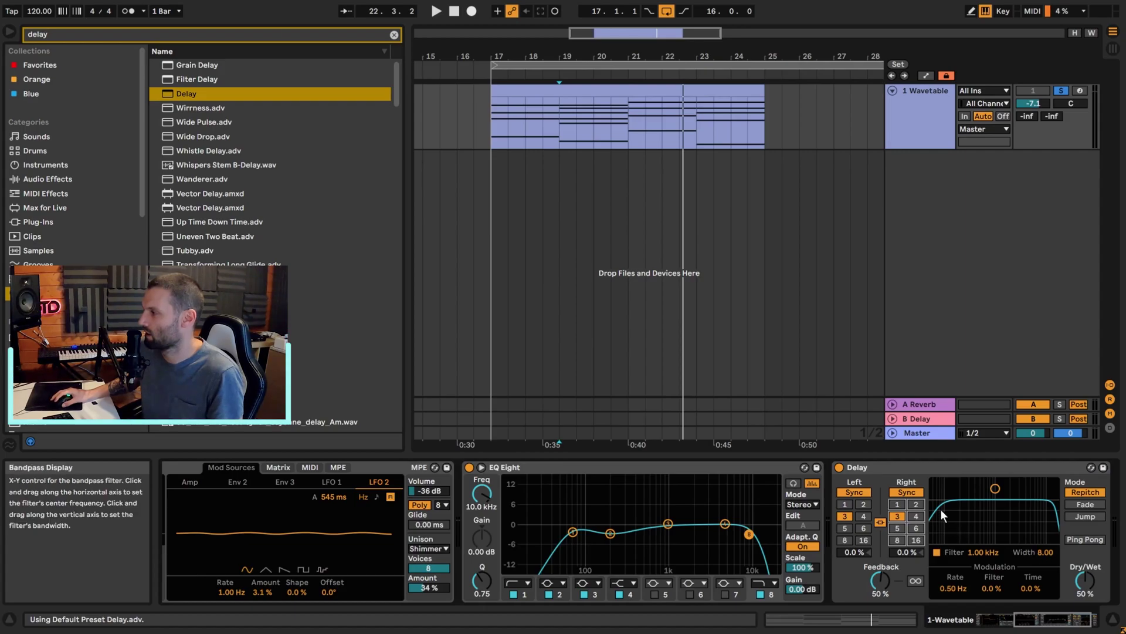
click(906, 552)
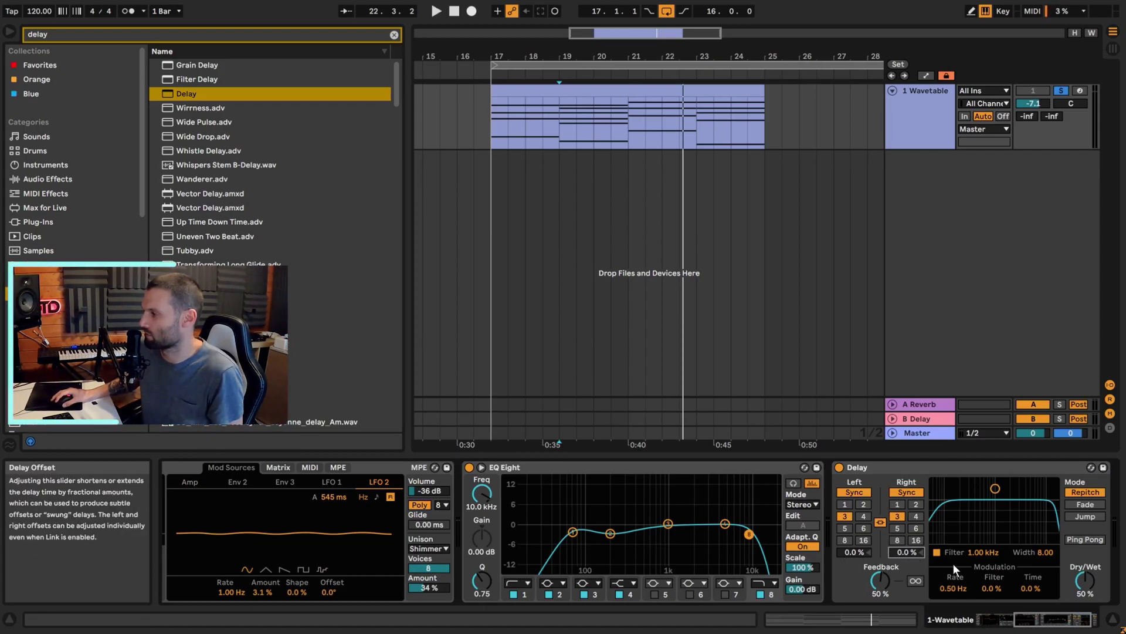
text(2)
key(Return)
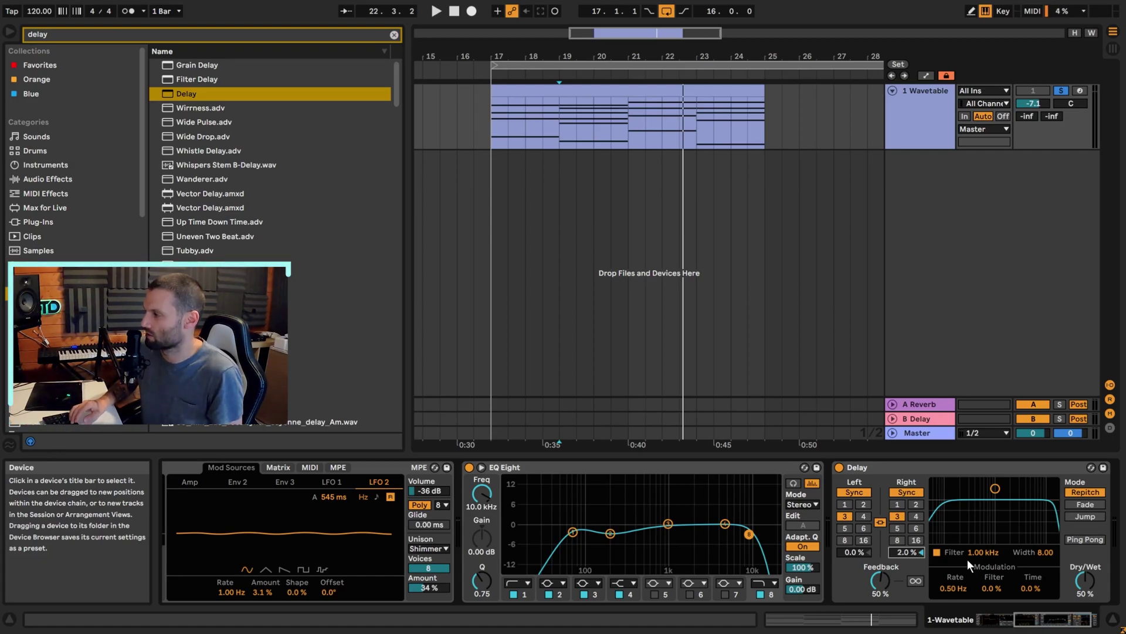
text(1.3)
key(Return)
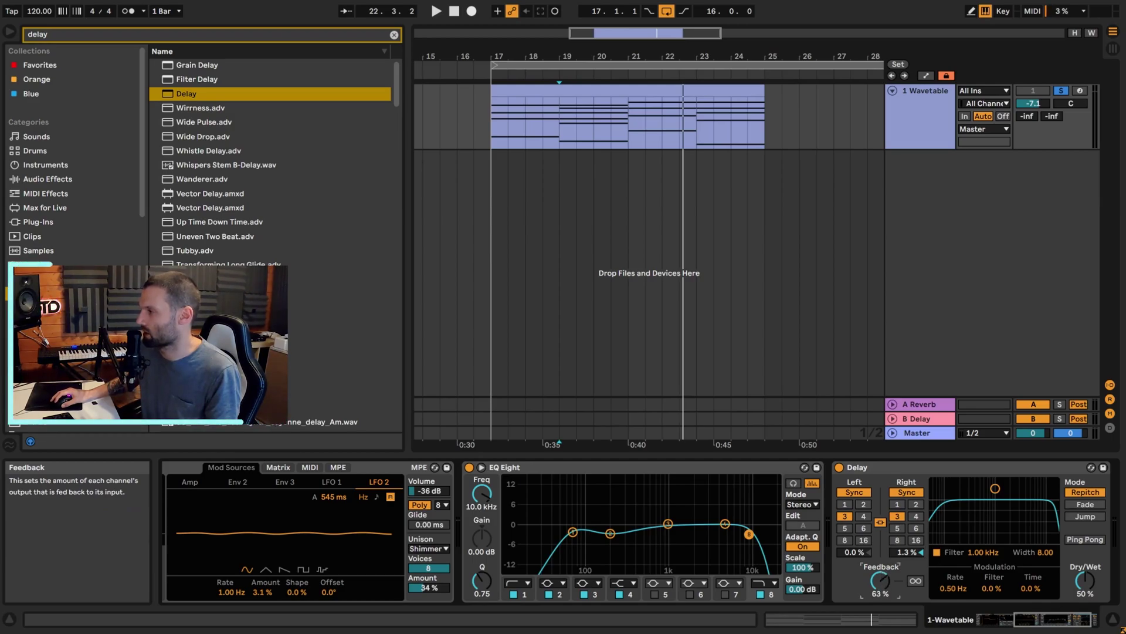
Audition the delayed pad and raise the Wavetable track's mixer volume to 0 dB
key(space)
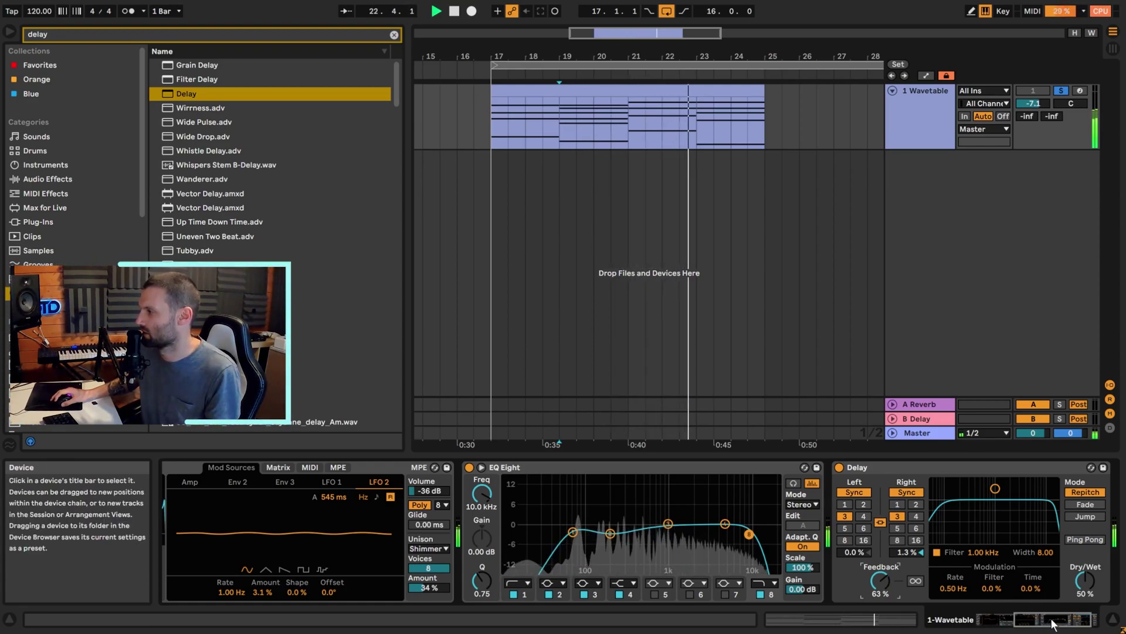
drag(1052, 623, 1058, 623)
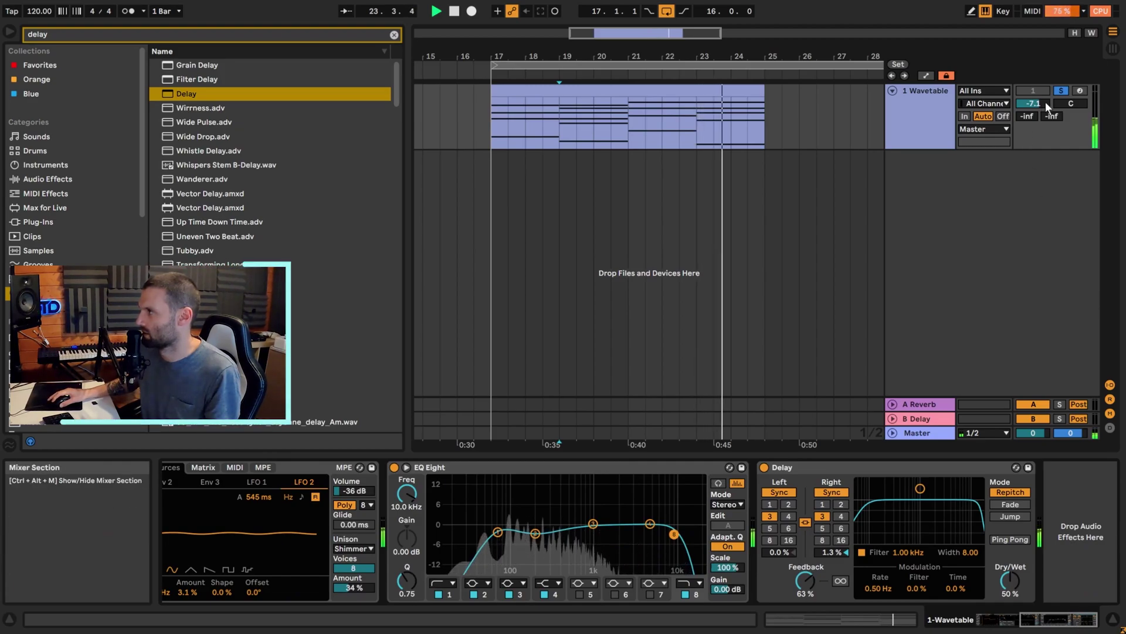
key(space)
mouse_move(1046, 106)
mouse_down()
mouse_move(1046, 76)
mouse_move(1035, 106)
mouse_up()
key(space)
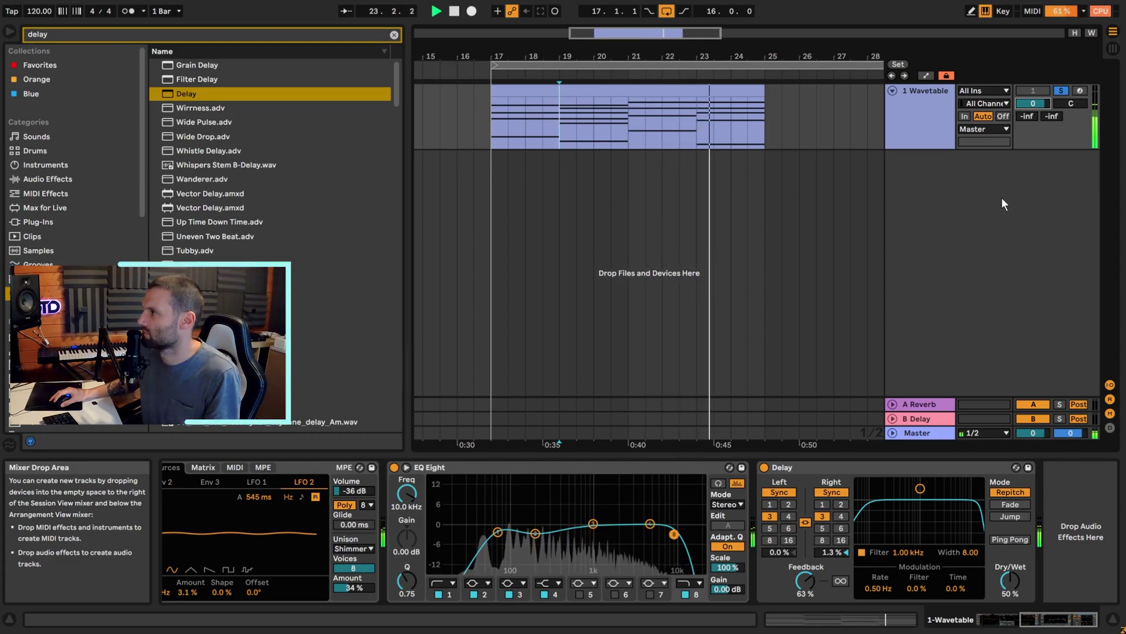
key(space)
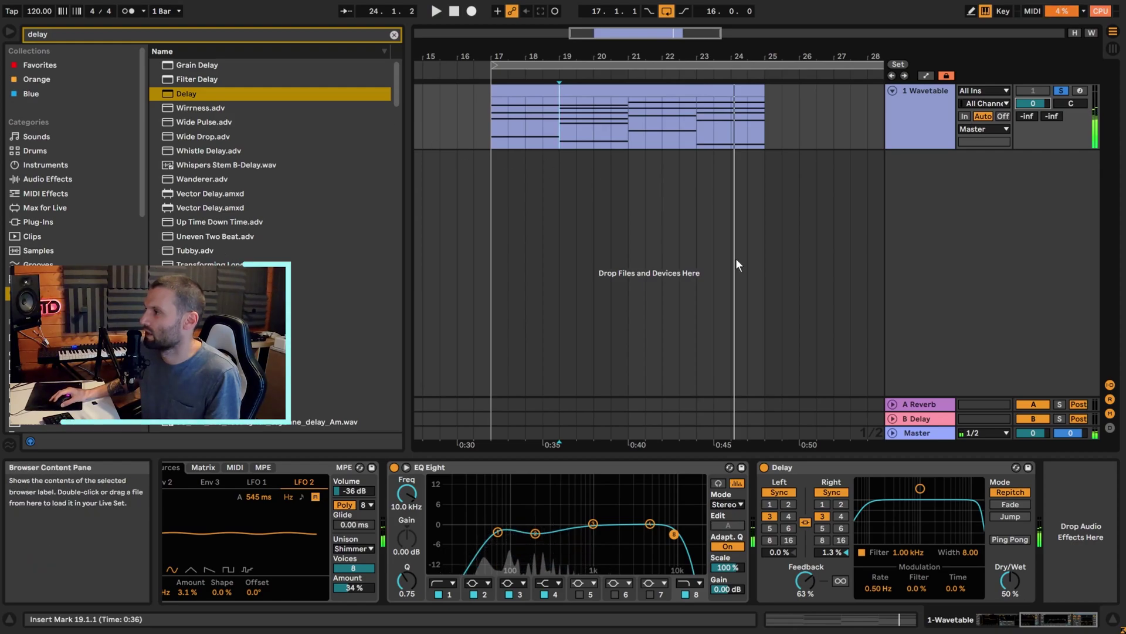
Search the installed packs for "blackhole" and add the EDSP7500 Blackhole preset from 06 Bigger Spaces after the Delay
click(393, 34)
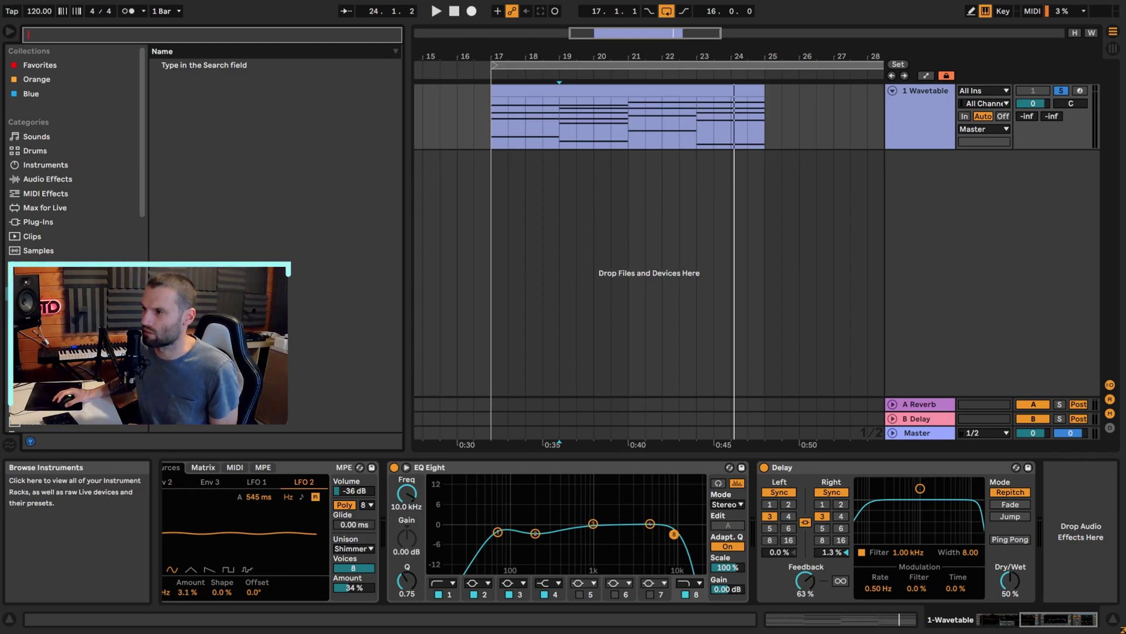
click(35, 322)
click(181, 66)
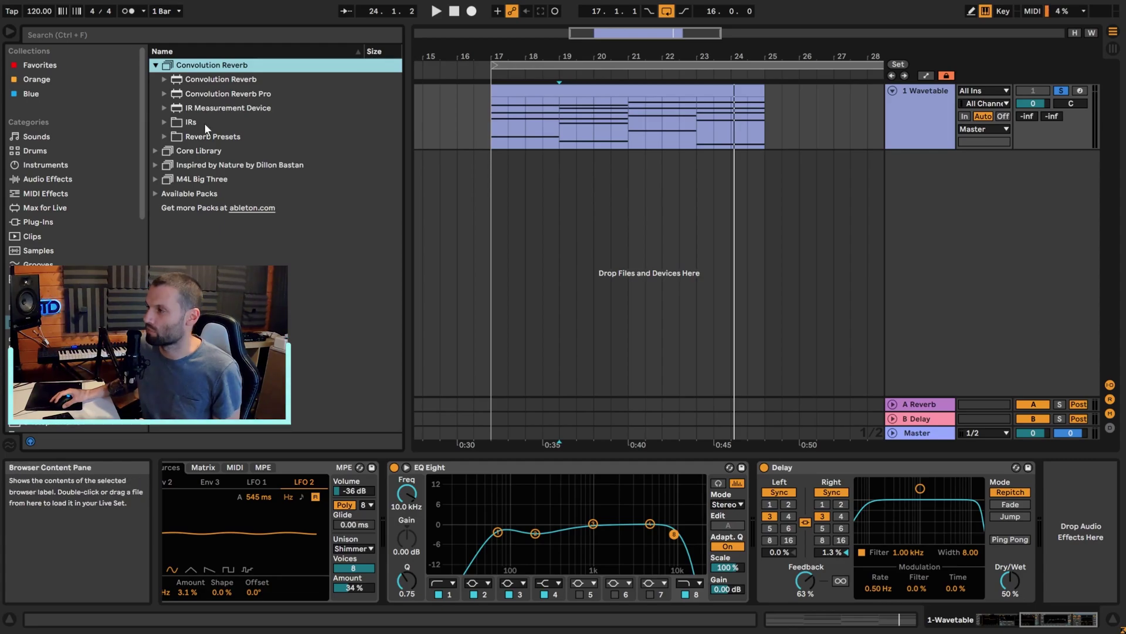
click(182, 36)
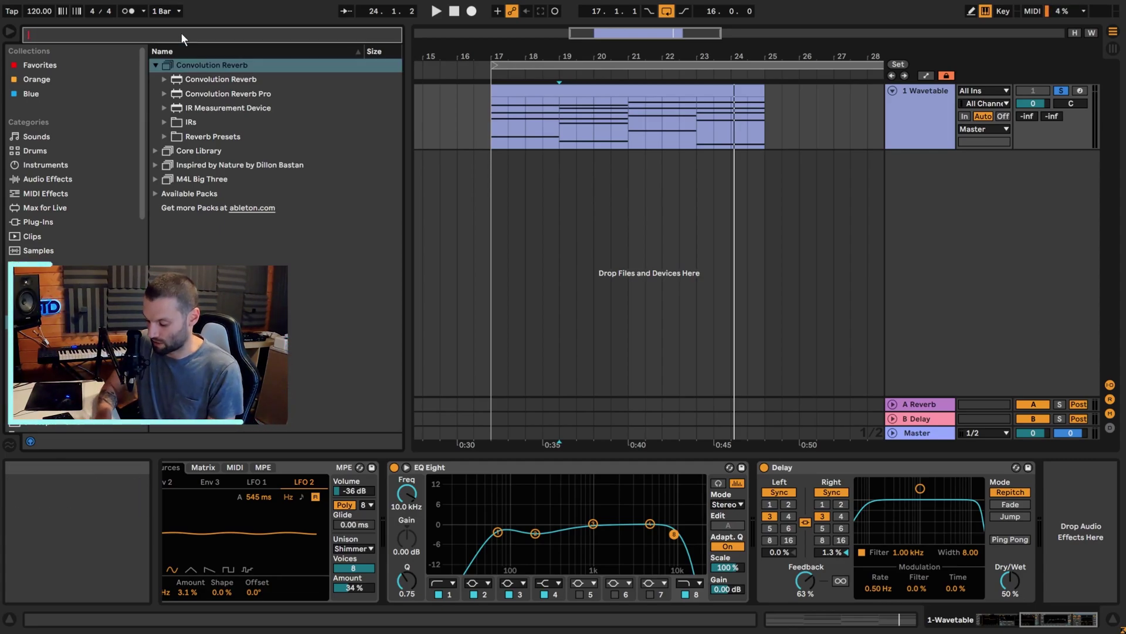
text(blackho)
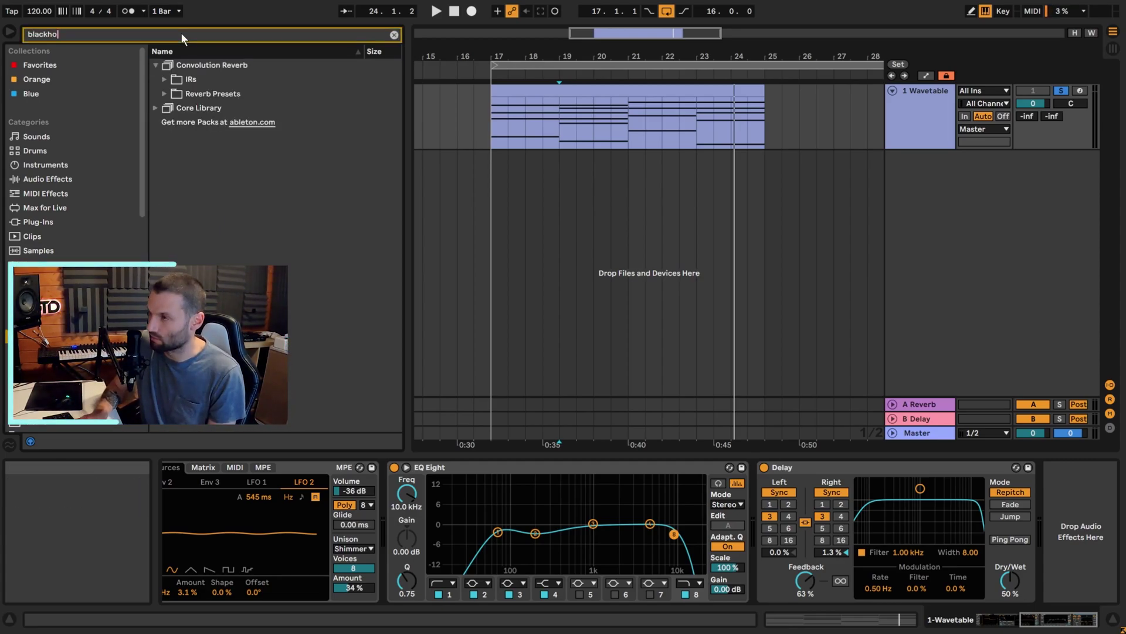
text(le)
click(176, 94)
click(173, 107)
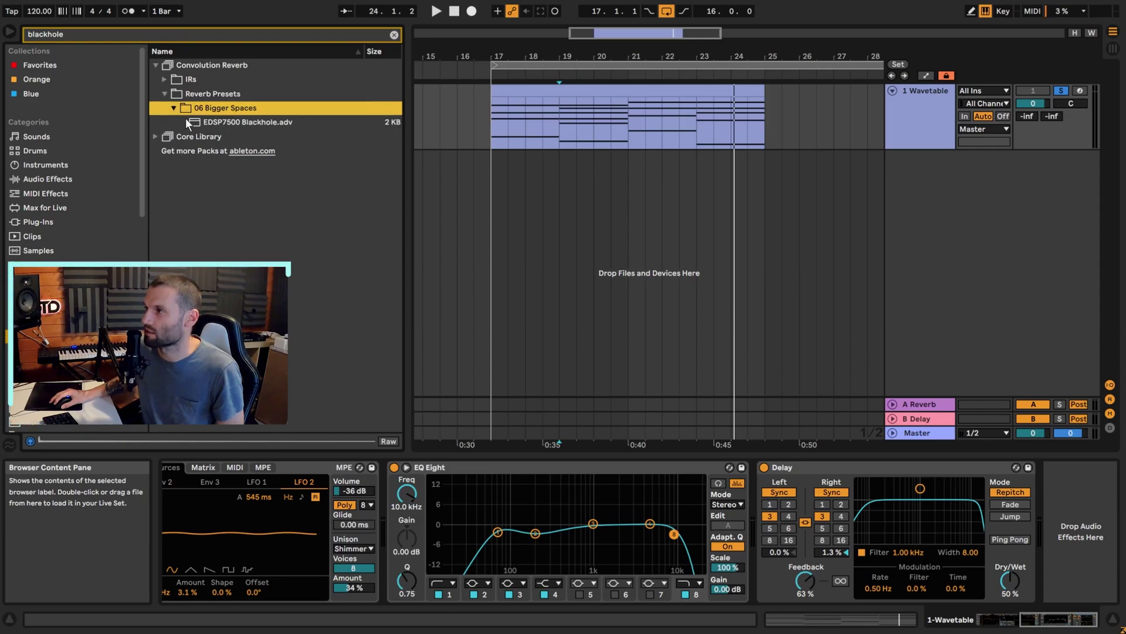
double_click(255, 122)
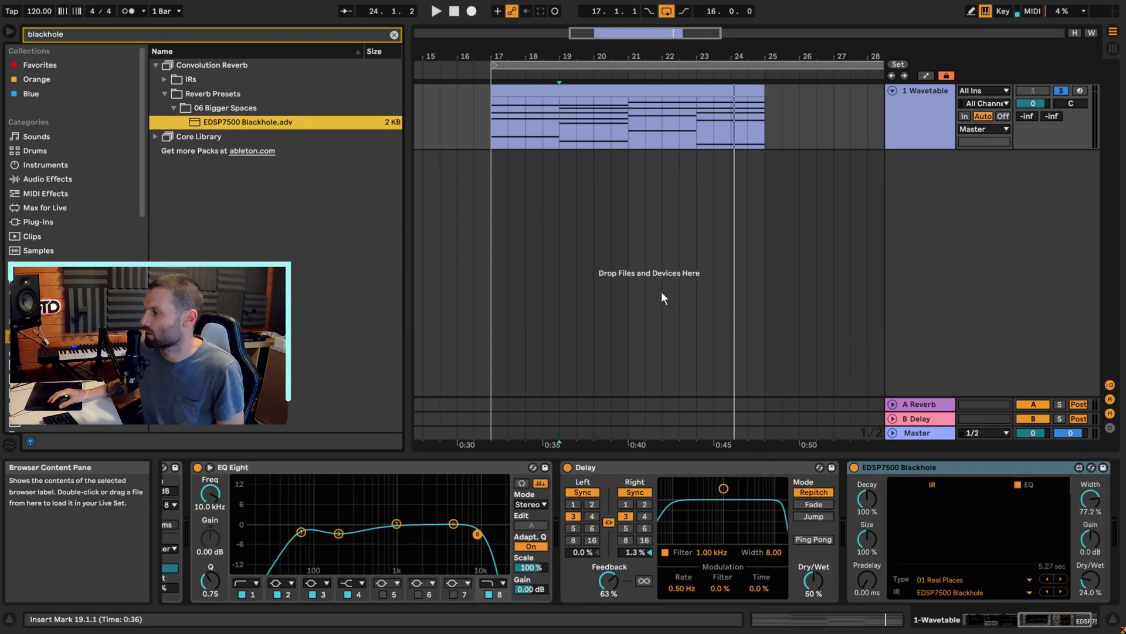
Raise the Blackhole reverb's dry/wet mix to 42.1% and audition the clip
click(924, 476)
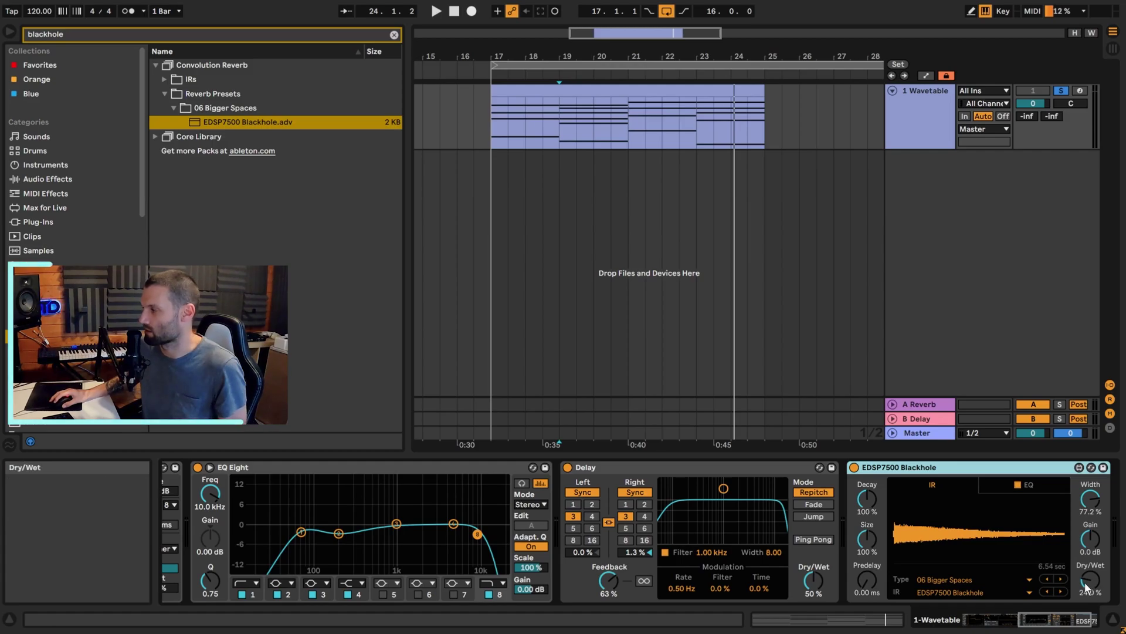
drag(1090, 580, 1089, 585)
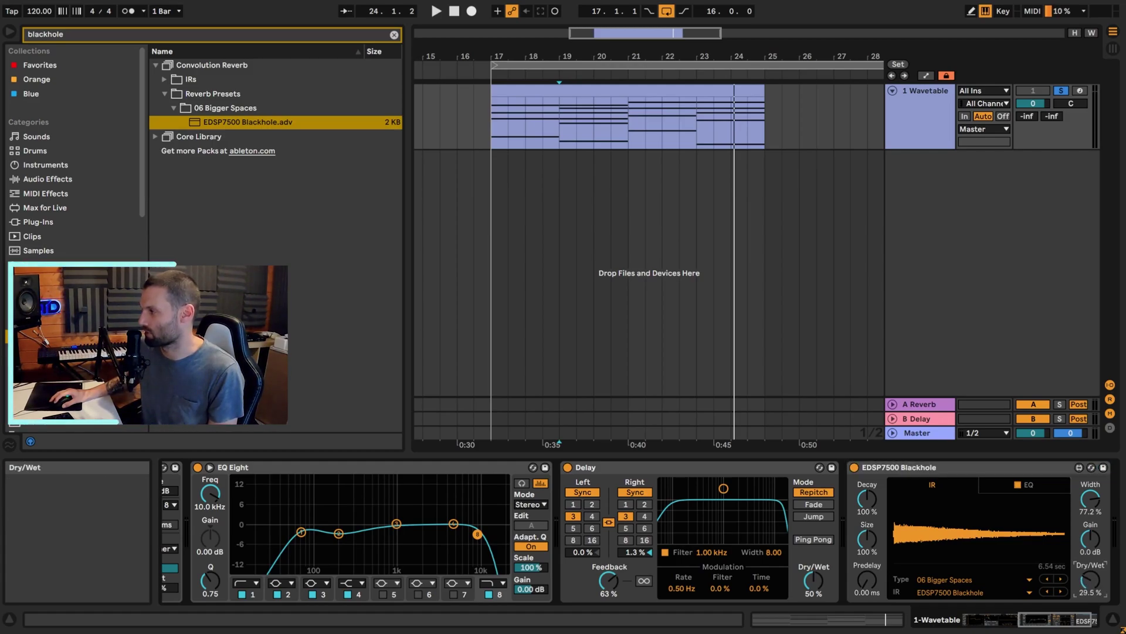
key(space)
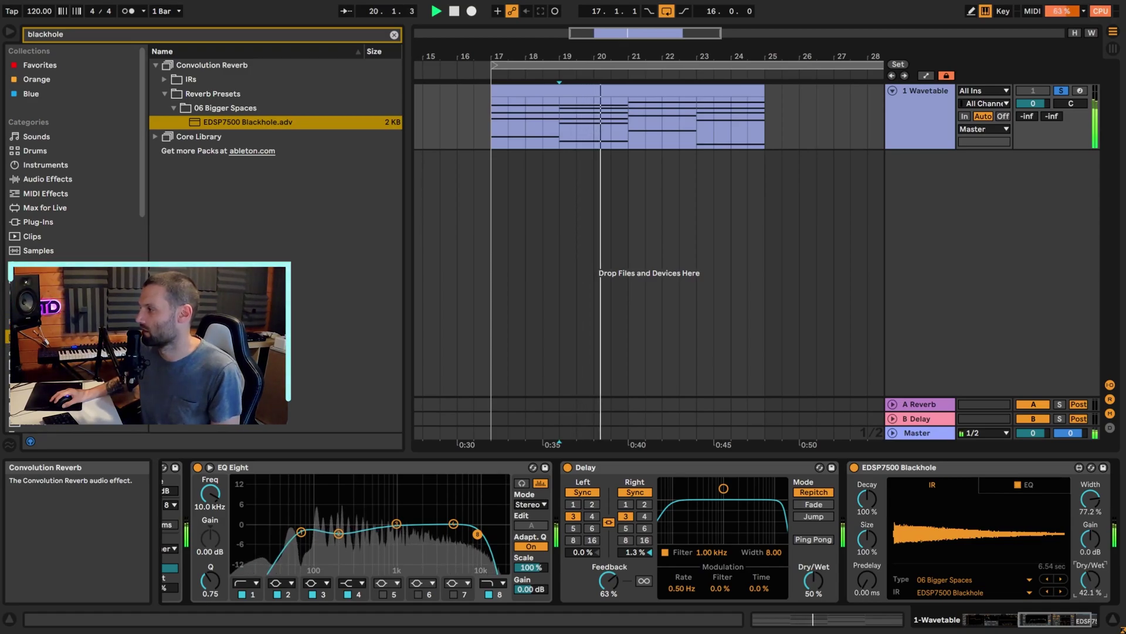
Lower band 1 of the reverb's built-in EQ to -14 dB at 209 Hz and audition the result
click(1041, 487)
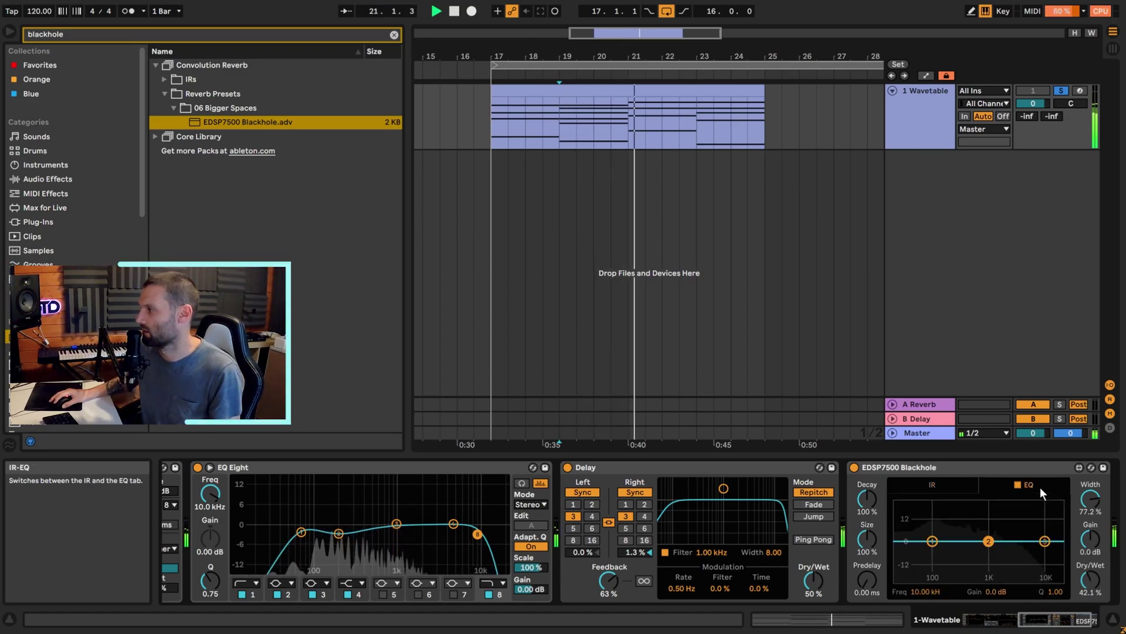
key(space)
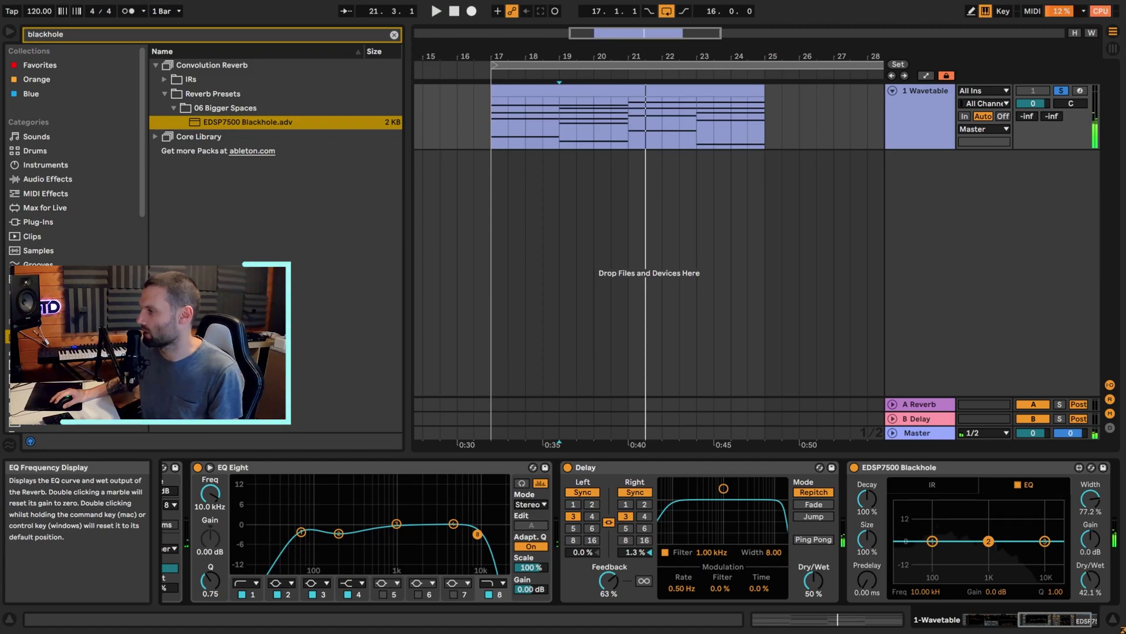
drag(931, 542, 950, 568)
key(space)
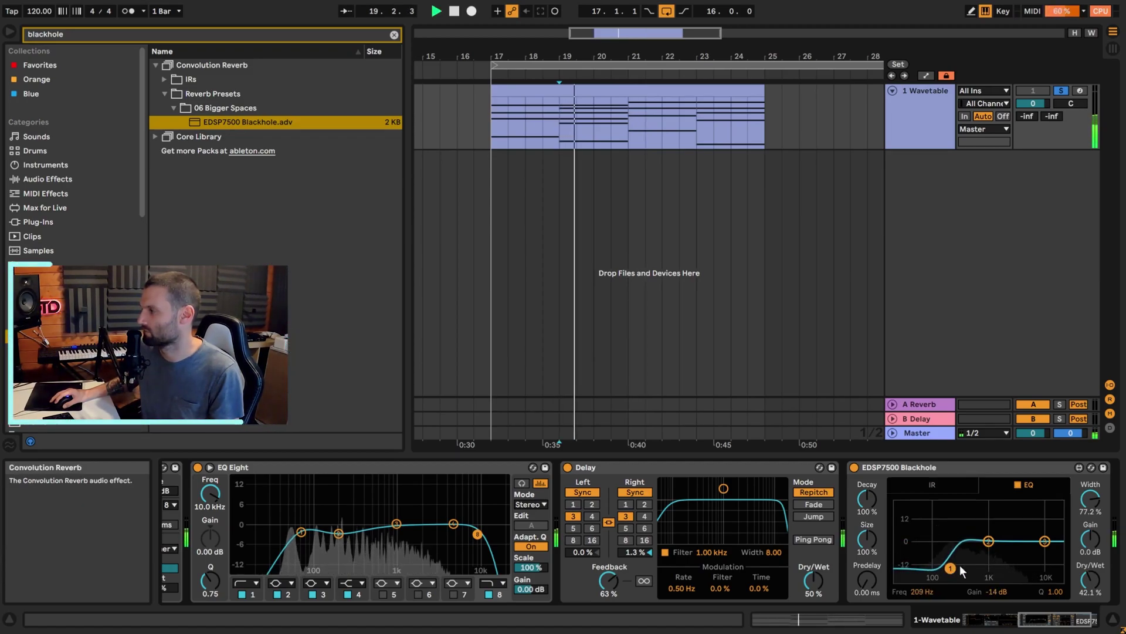
click(1090, 581)
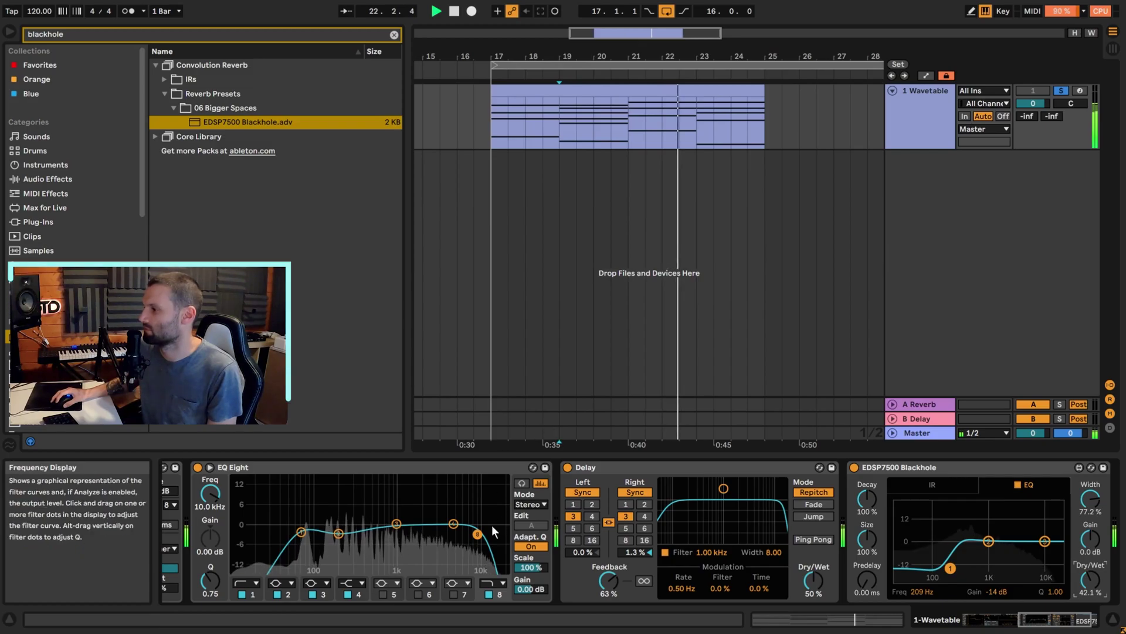
Reduce the synth's first filter resonance to 37% and its unison amount to 31% while auditioning the clip from bar 17
scroll(775, 574, up, 10)
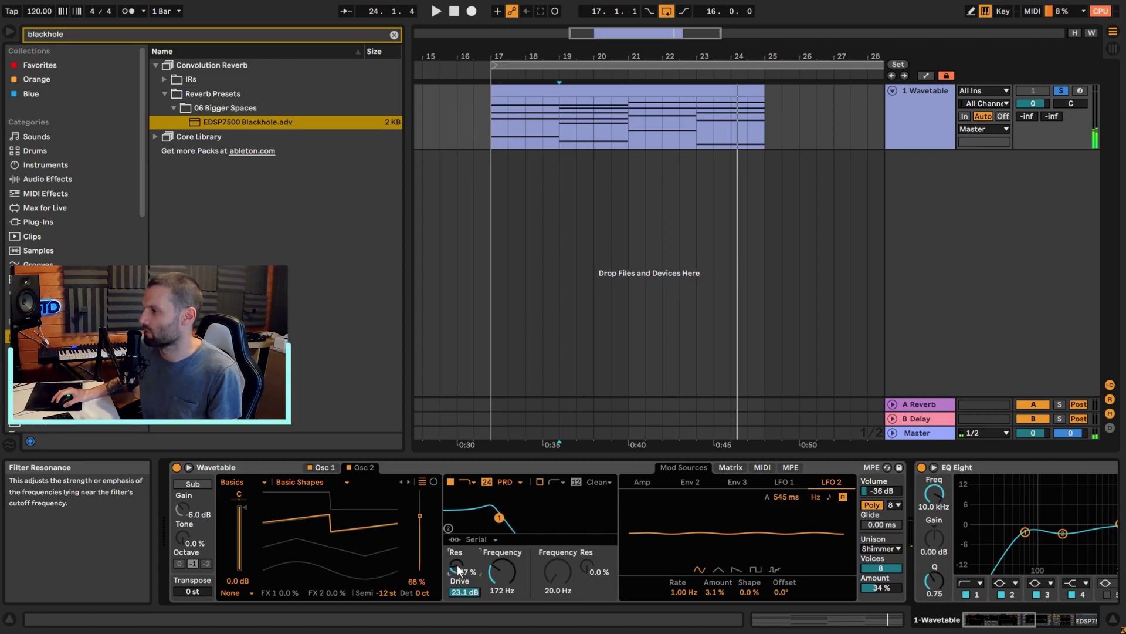
click(489, 130)
key(space)
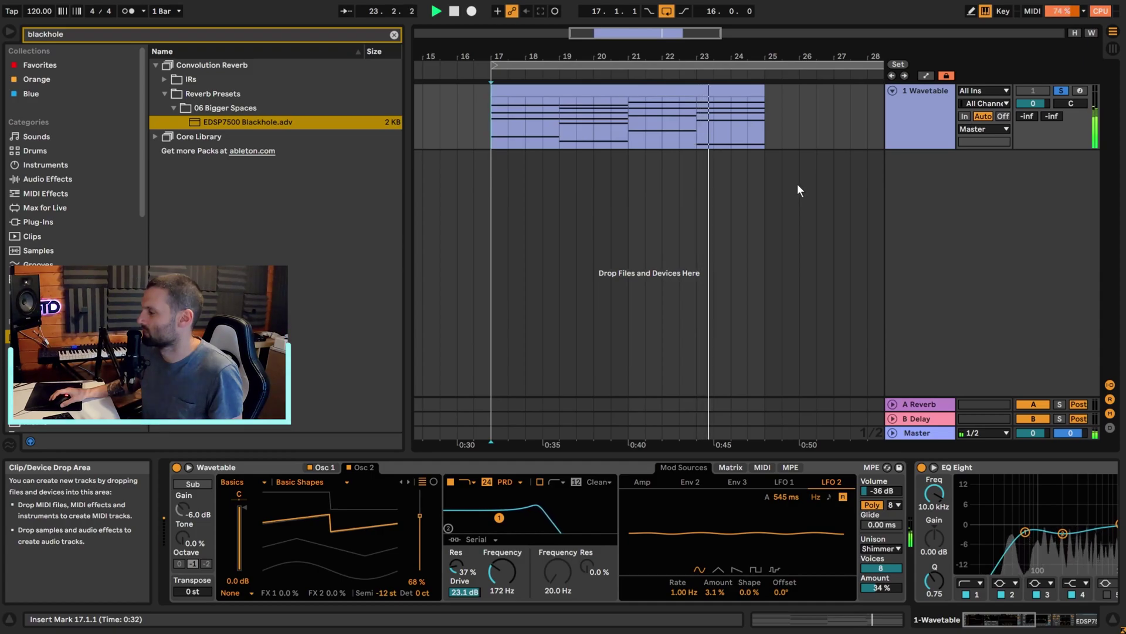
drag(881, 587, 881, 590)
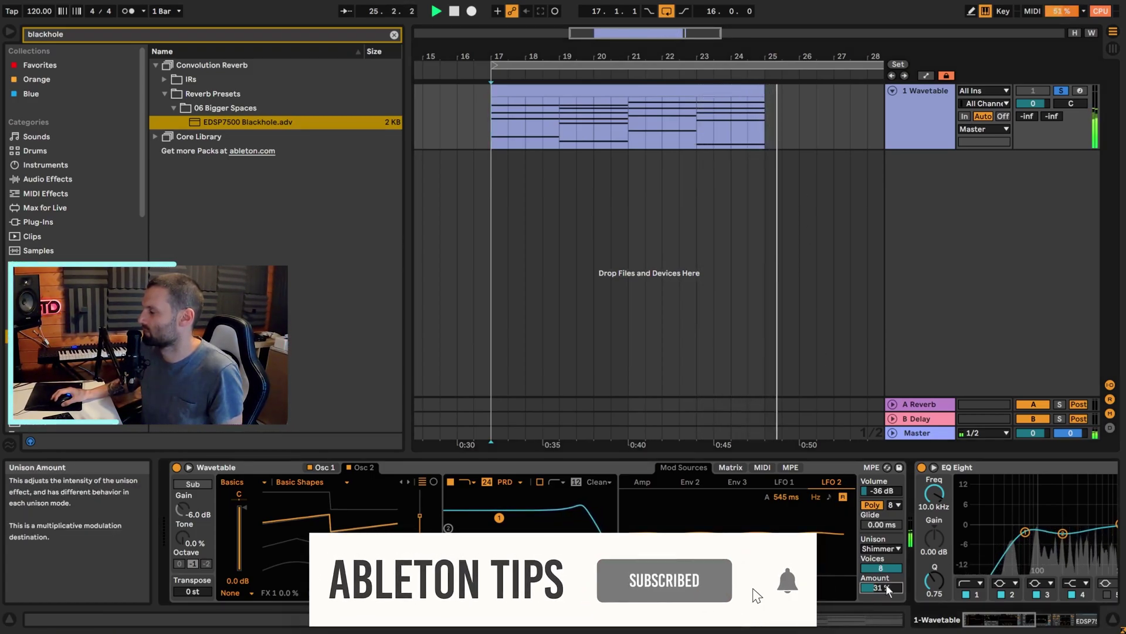
drag(595, 37, 595, 30)
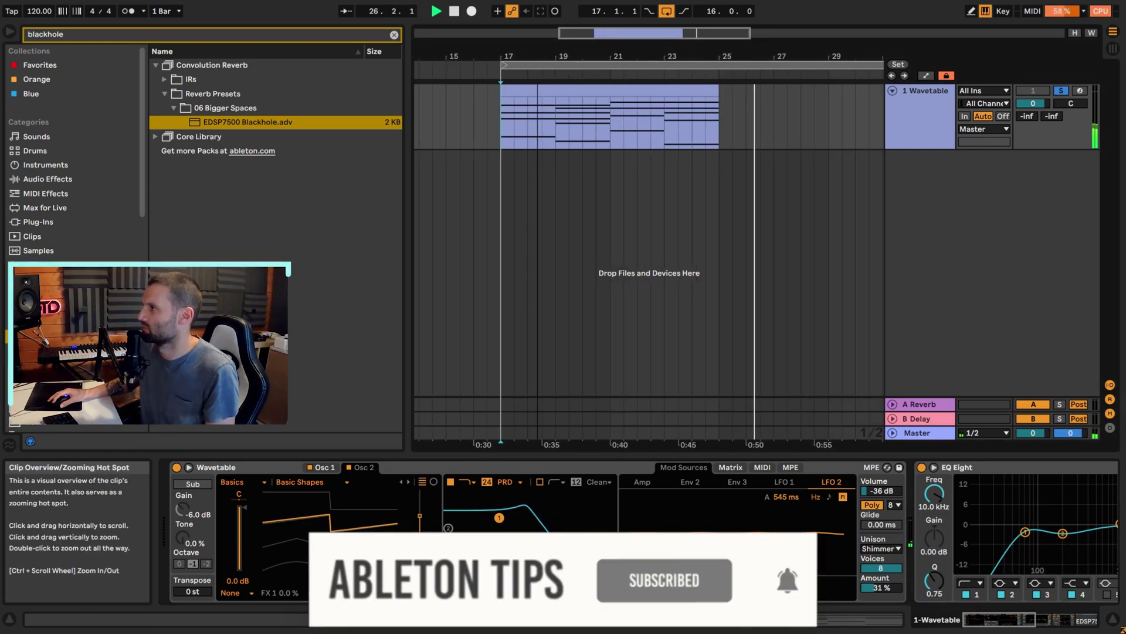
key(space)
click(645, 135)
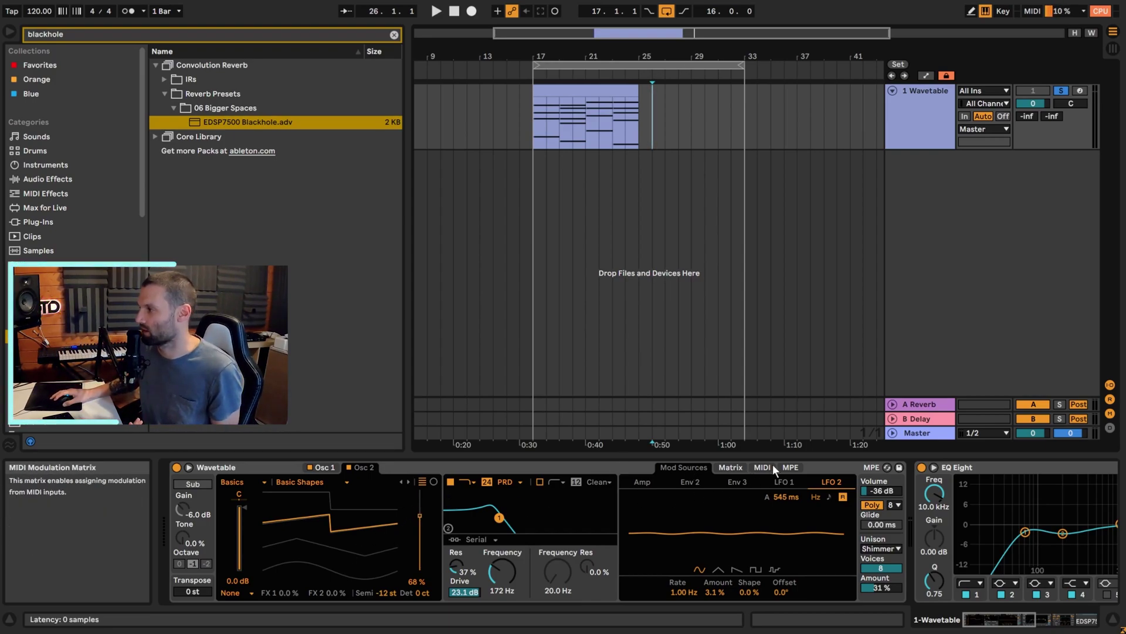
Set LFO 2's modulation of the Osc 2 position to 100 and Osc 2's wave position to 72% while auditioning
click(737, 467)
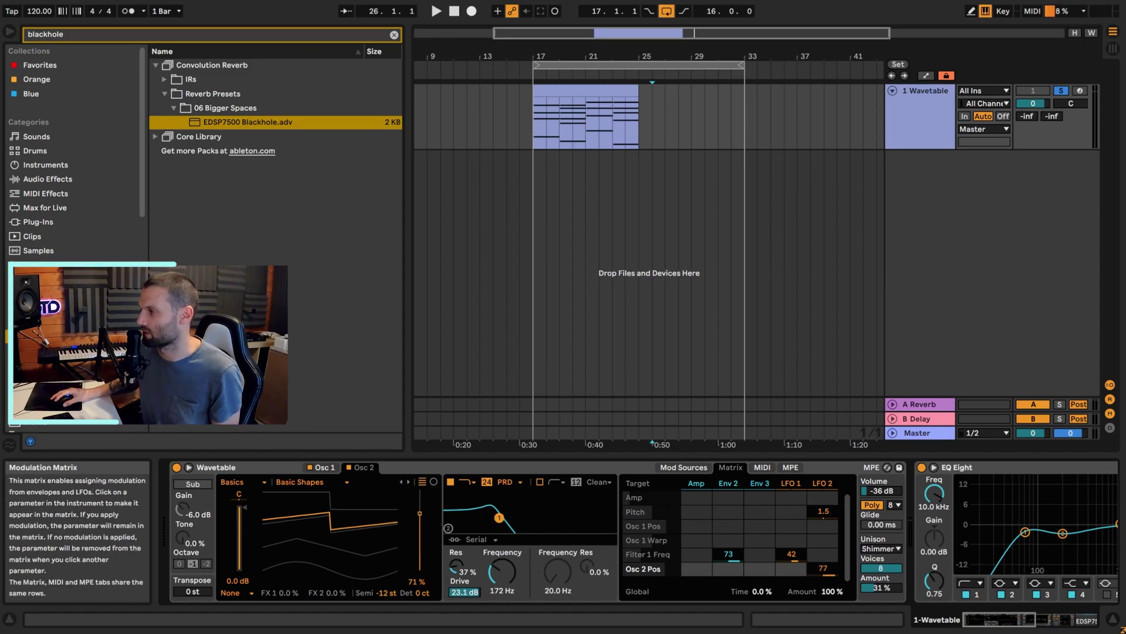
drag(821, 569, 821, 510)
key(space)
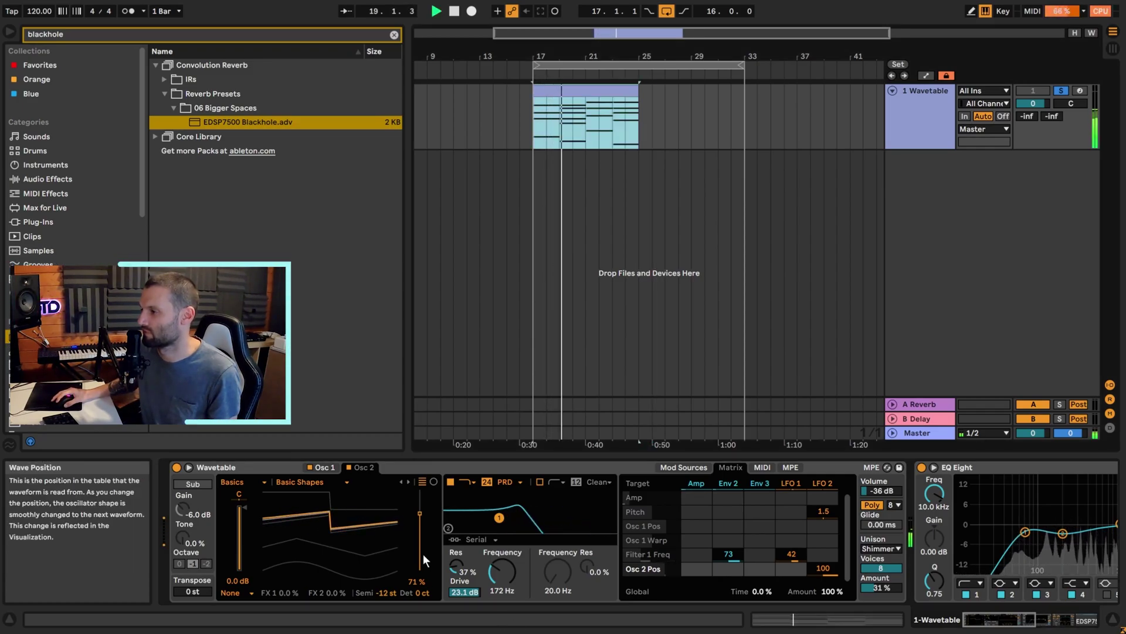
mouse_move(416, 511)
mouse_down()
mouse_move(416, 496)
mouse_move(416, 508)
mouse_up()
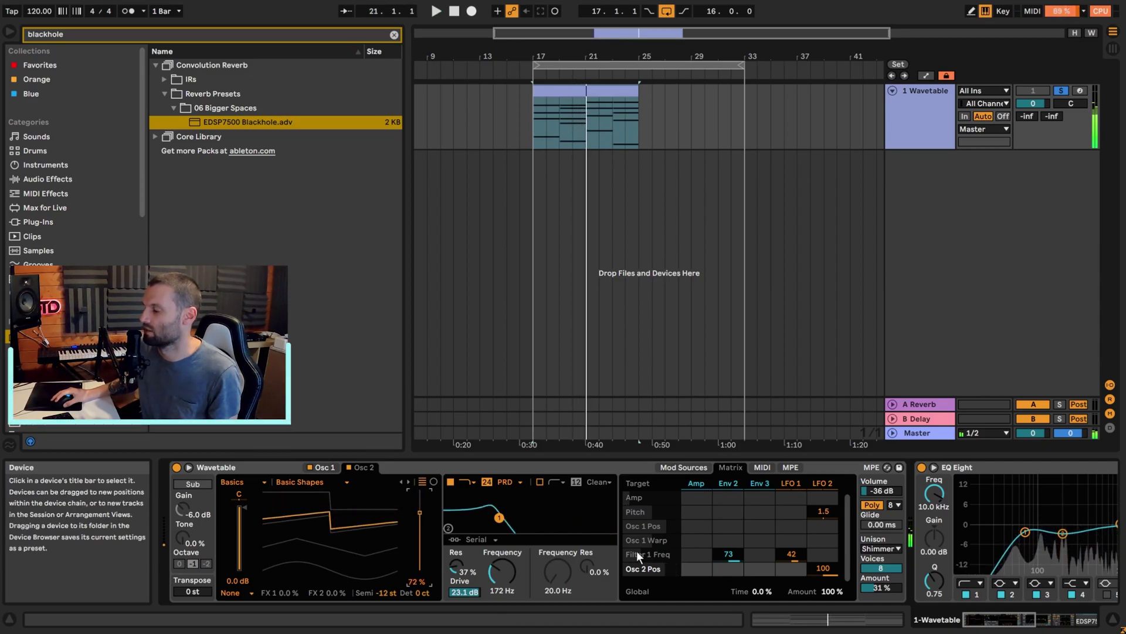